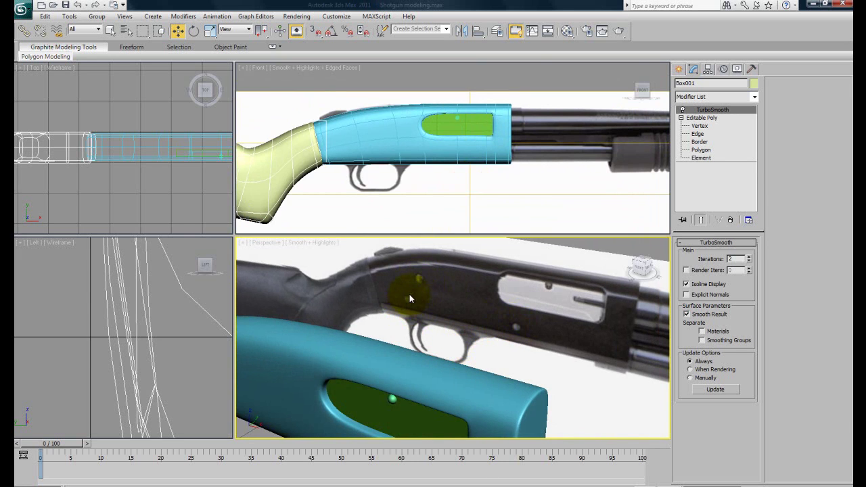
Examine the small sphere in the receiver's ejection port from several angles with edged faces displayed
left_click(392, 400)
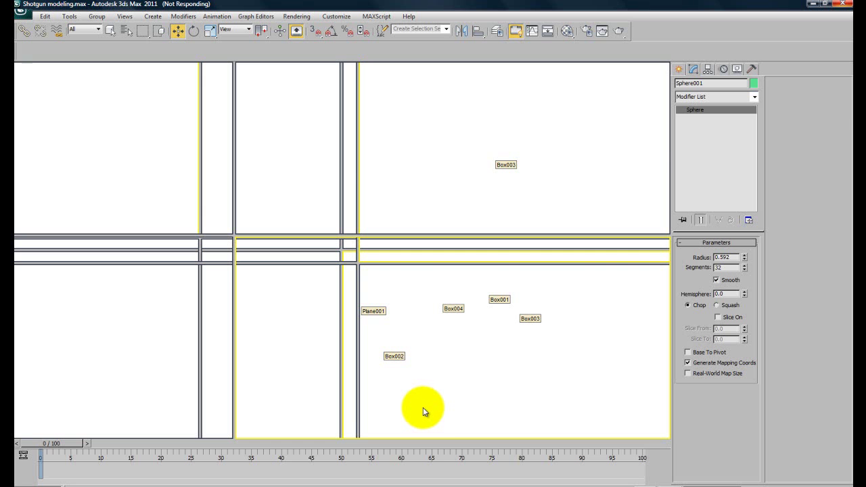
left_click(424, 407)
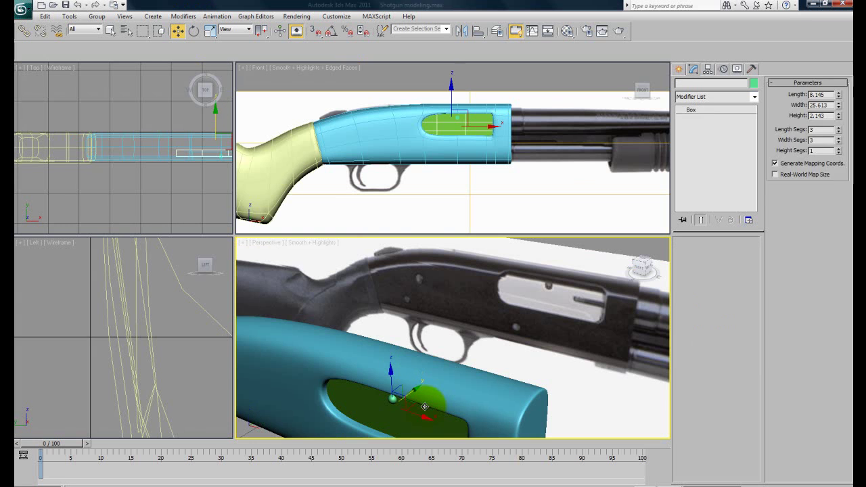
middle_click_drag(427, 392, 381, 364, "alt")
scroll(399, 393, "down", 3)
left_click(360, 393)
scroll(380, 391, "up", 4)
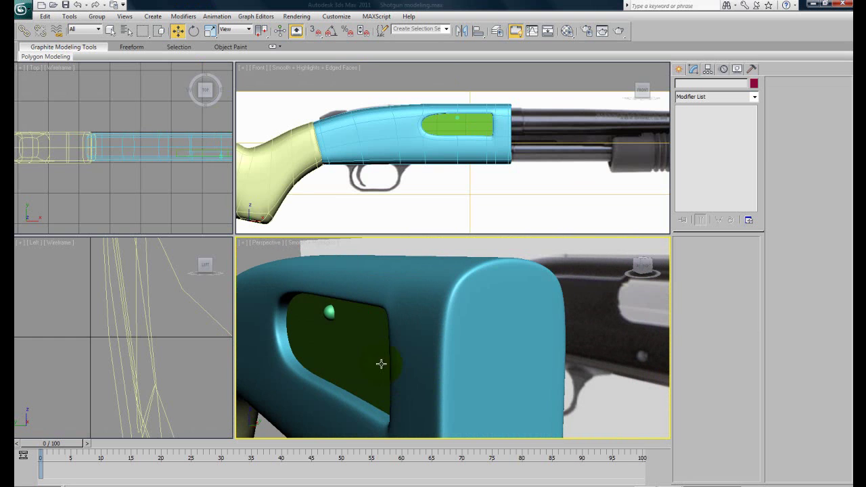
left_click(328, 311)
key("F4")
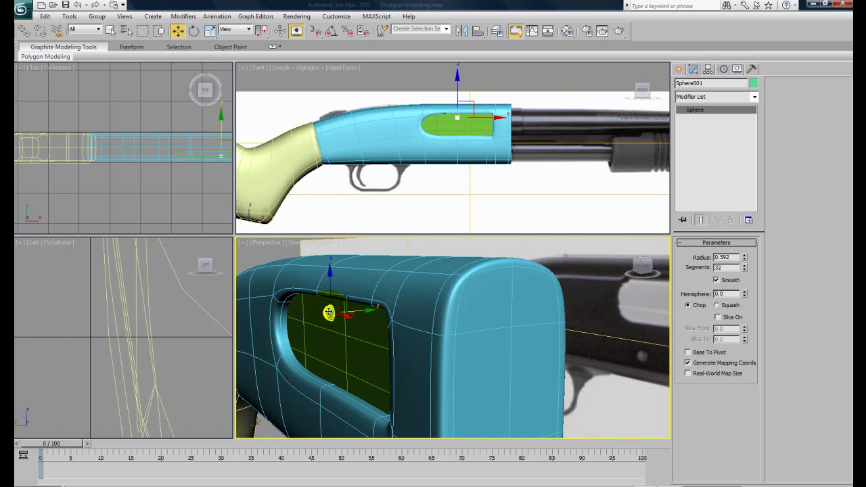
middle_click_drag(332, 330, 379, 325, "alt")
Make one independent copy of the ejection port sphere, placed just above the receiver in the Front viewport
left_click(462, 211)
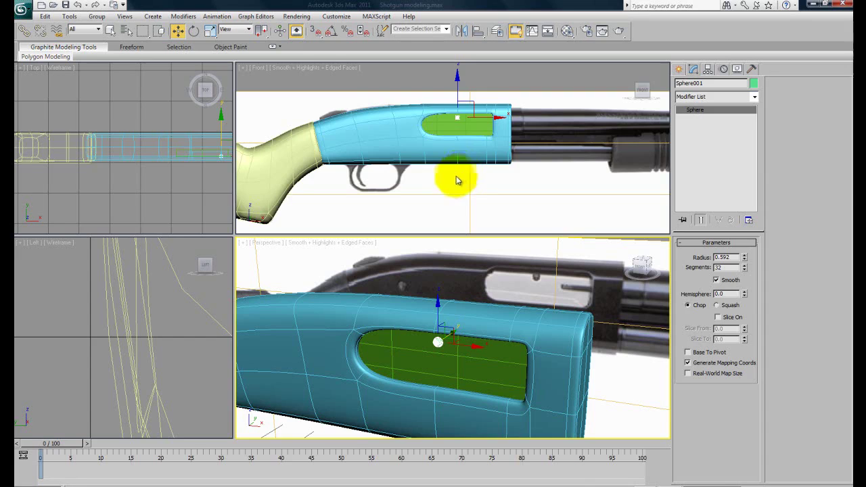
middle_click_drag(441, 184, 437, 212)
scroll(437, 213, "up", 4)
middle_click_drag(466, 171, 456, 201)
middle_click_drag(470, 158, 479, 140)
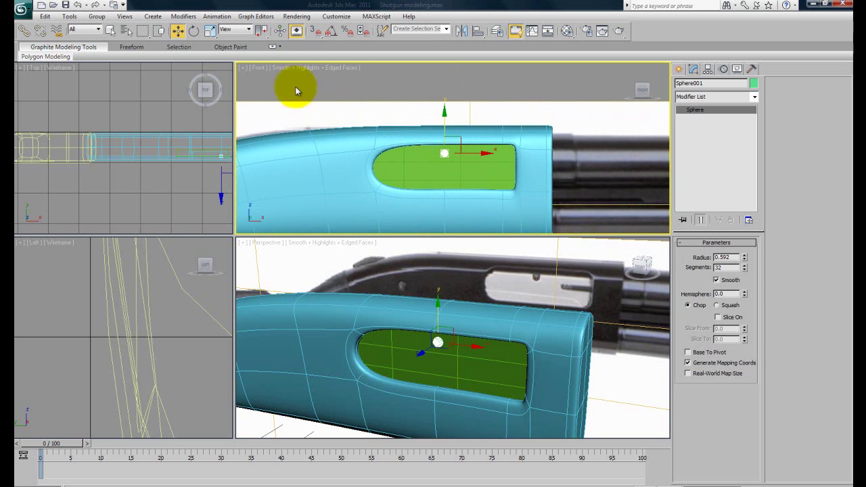
mouse_move(458, 139)
left_mouse_down("shift")
mouse_move(440, 94)
mouse_move(417, 77)
left_mouse_up("shift")
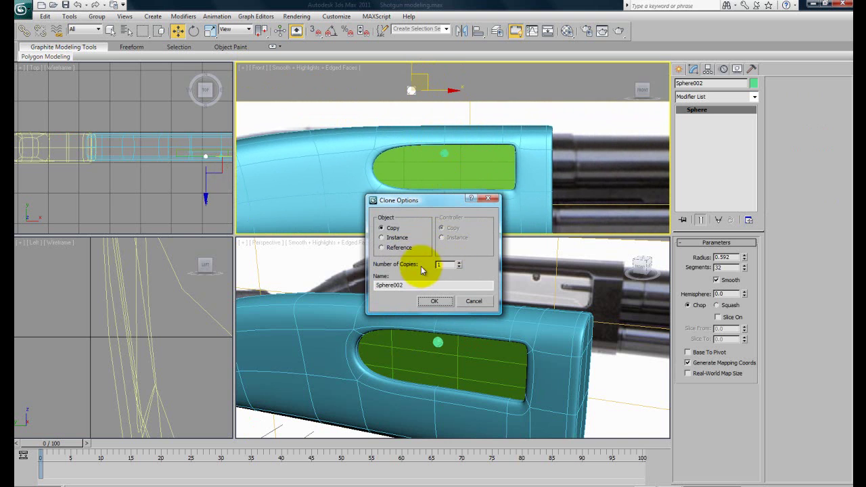
left_click(435, 301)
Move the copied sphere down over the rear part of the receiver in the Front viewport
scroll(424, 86, "up", 5)
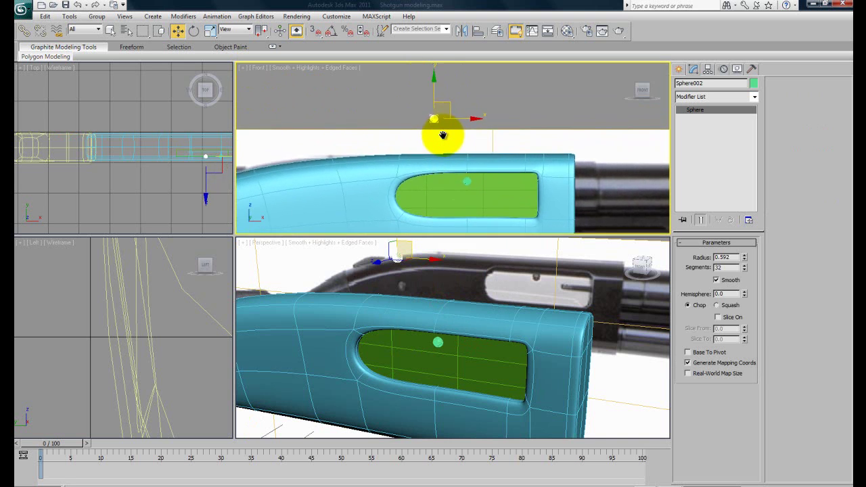
middle_click_drag(522, 294, 412, 278, "alt")
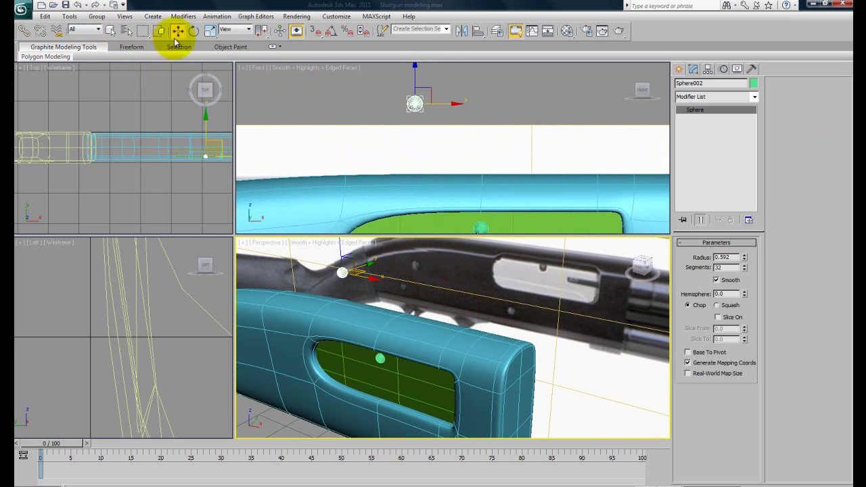
left_click(210, 31)
middle_click_drag(420, 101, 417, 106)
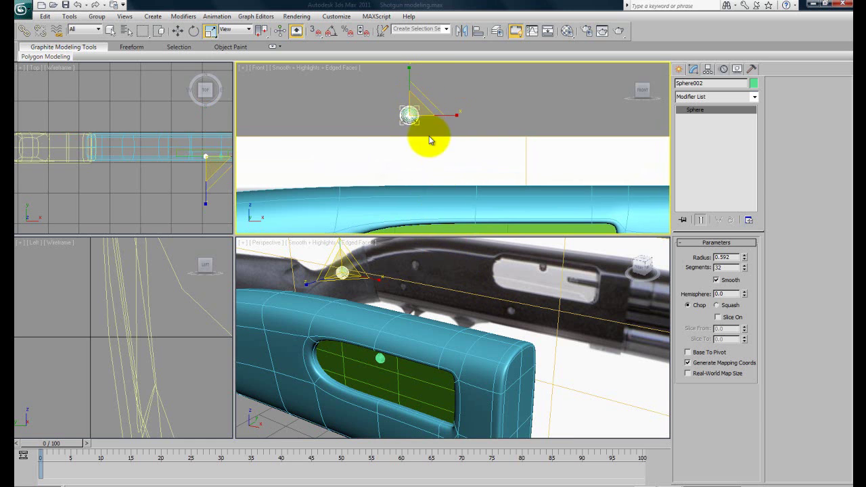
scroll(430, 144, "down", 3)
key("w")
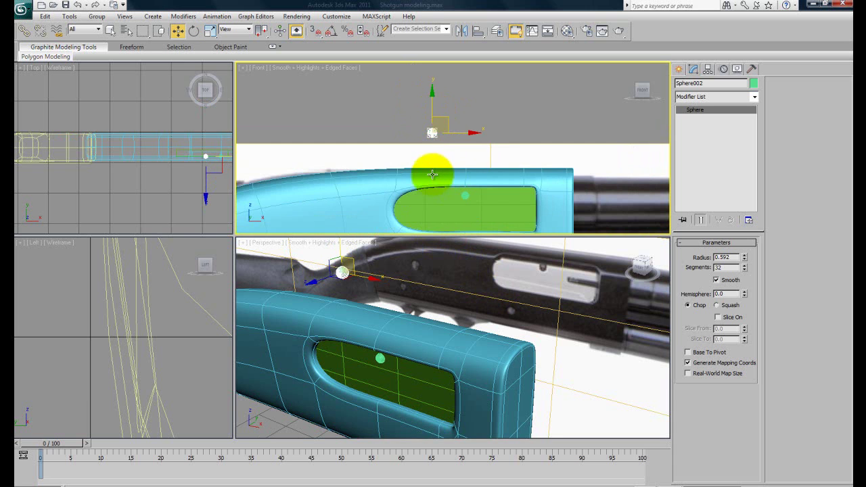
scroll(426, 173, "down", 2)
left_click_drag(467, 117, 381, 175)
middle_click_drag(387, 332, 483, 300, "alt")
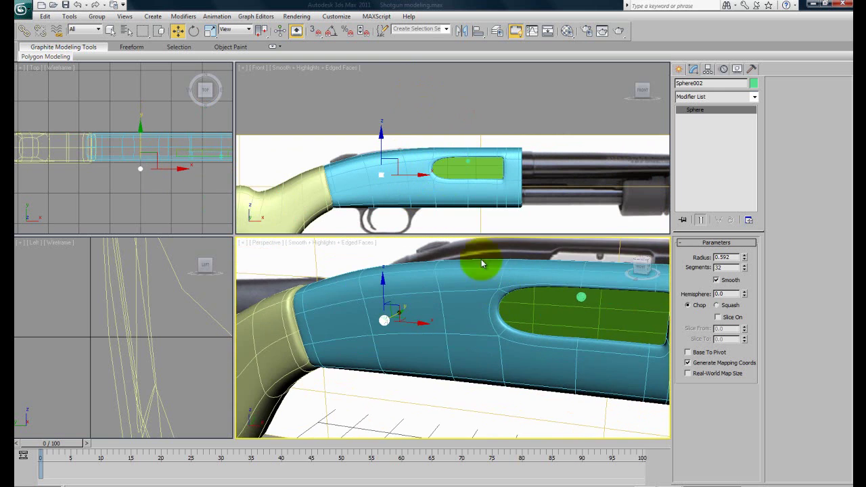
Make the receiver see-through and align the copied sphere with the upper rear pin in the reference image
left_click(409, 194)
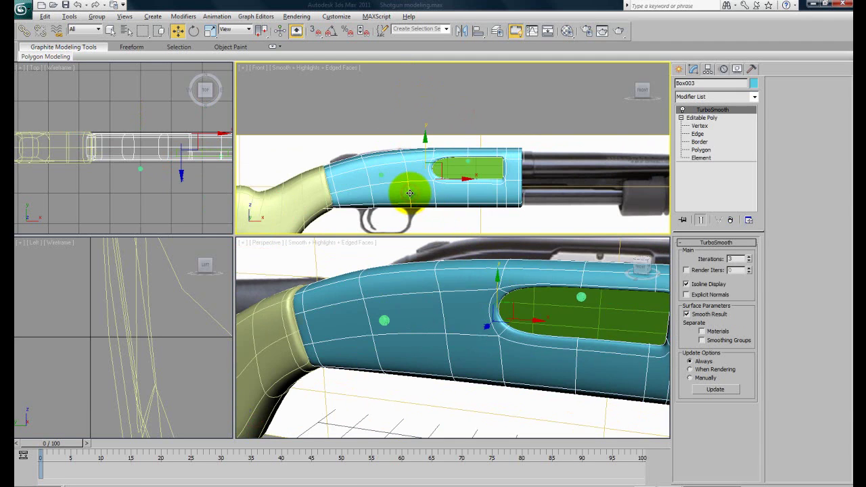
key("alt+x")
left_click(383, 320)
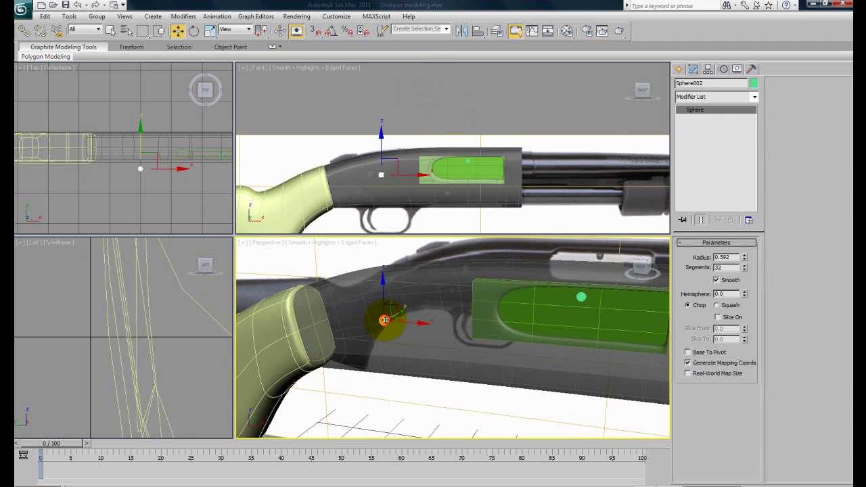
scroll(420, 203, "up", 6)
middle_click_drag(447, 150, 467, 148)
scroll(467, 148, "up", 2)
left_click_drag(459, 113, 418, 106)
Move the upper rear sphere along the Y axis until it is partly embedded in the receiver's side
middle_click_drag(417, 325, 402, 402, "alt")
scroll(438, 388, "up", 5)
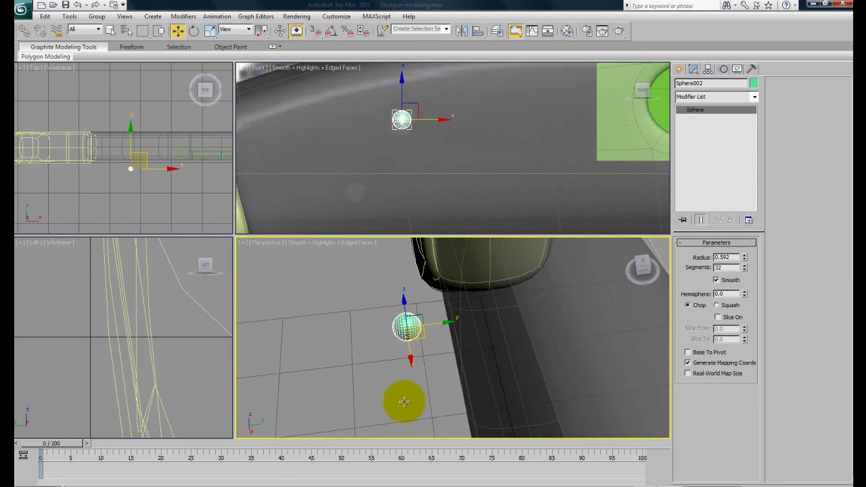
left_click_drag(434, 325, 485, 321)
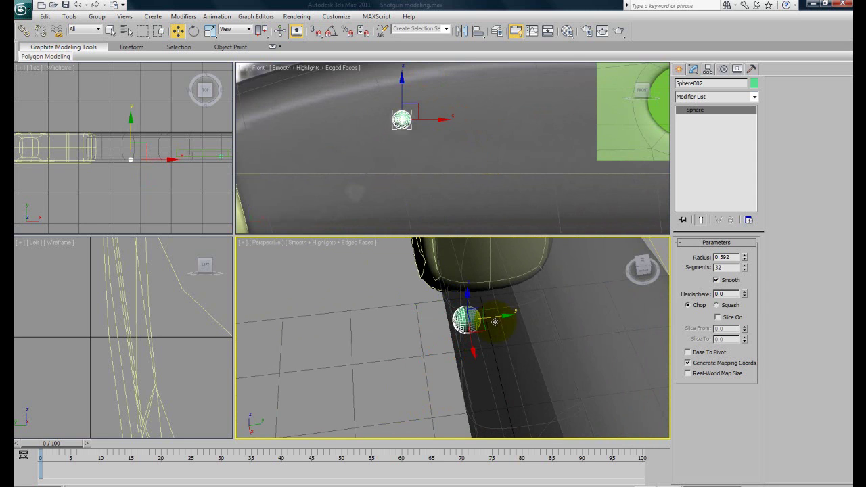
Copy the upper rear sphere onto the lower rear pin shown in the reference image
mouse_move(412, 142)
middle_mouse_down()
mouse_move(406, 157)
mouse_move(404, 145)
middle_mouse_up()
scroll(404, 145, "down", 2)
scroll(404, 144, "up", 2)
left_click_drag(407, 99, 362, 170, "shift")
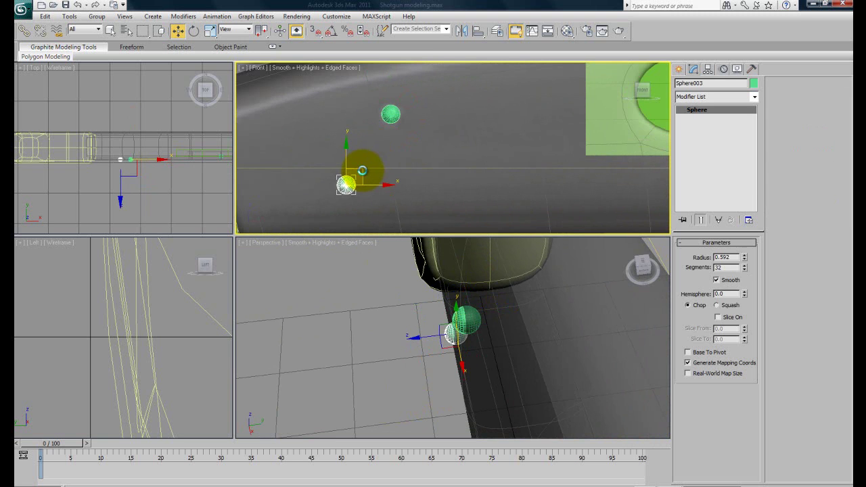
left_click(437, 300)
Copy the lower rear sphere forward onto the pin below the ejection port in the reference image
scroll(450, 200, "down", 3)
middle_click_drag(450, 200, 386, 177)
mouse_move(352, 133)
left_mouse_down("shift")
mouse_move(458, 148)
mouse_move(535, 137)
mouse_move(528, 138)
left_mouse_up("shift")
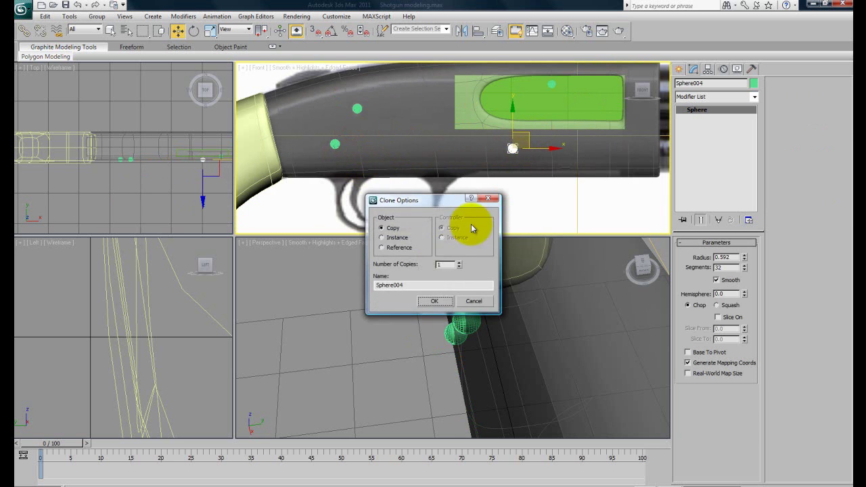
left_click(439, 300)
middle_click_drag(506, 192, 425, 196)
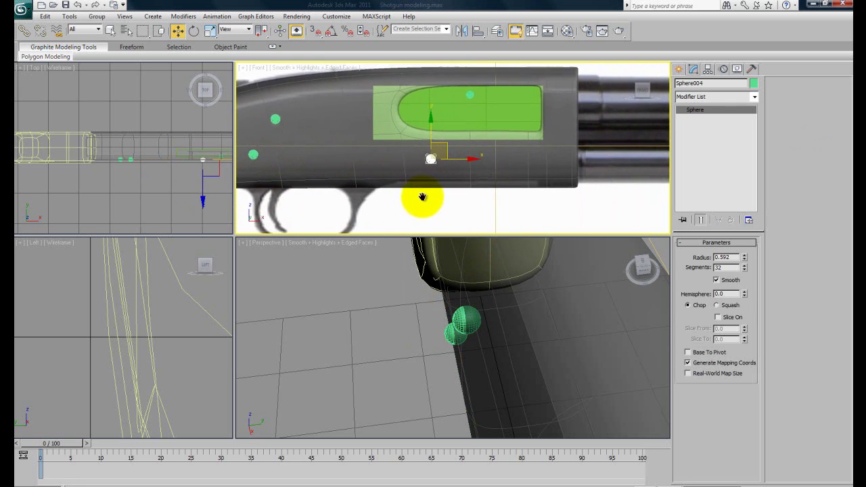
scroll(423, 197, "up", 4)
Turn off the receiver's see-through display and hide the edged faces in the Perspective viewport
left_click(210, 31)
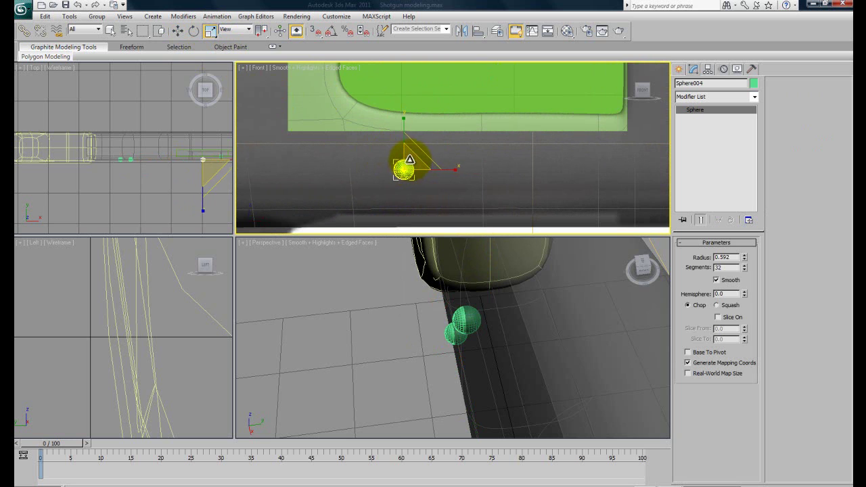
middle_click_drag(425, 288, 427, 317, "alt")
left_click(407, 354)
middle_click_drag(418, 360, 472, 310, "alt")
scroll(486, 342, "down", 4)
left_click(413, 298)
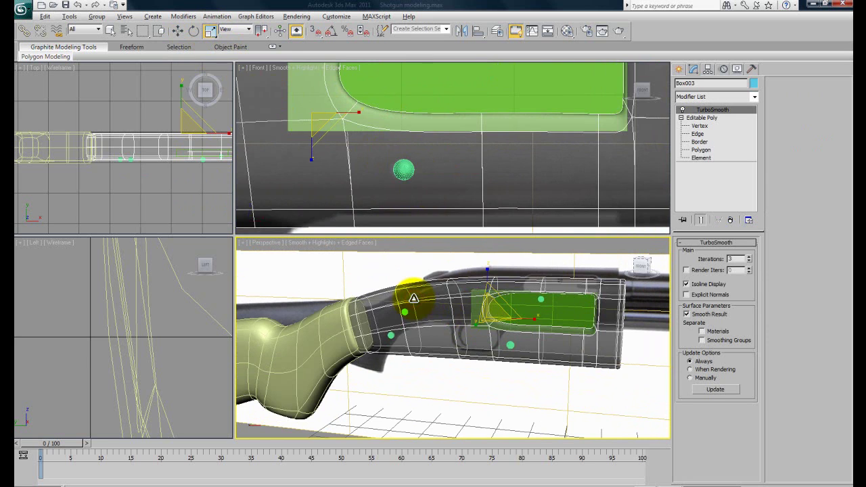
key("alt+x")
middle_click_drag(397, 332, 430, 360, "alt")
scroll(429, 360, "down", 3)
key("F4")
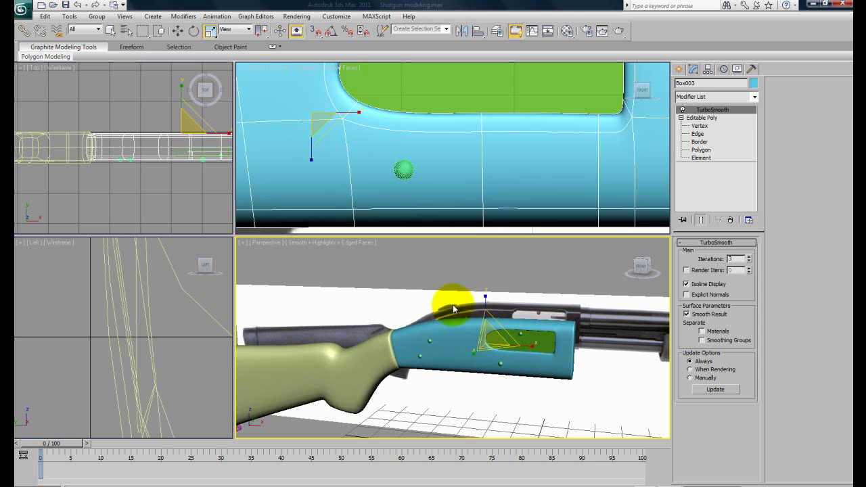
Show edged faces again and flatten the sphere below the ejection port by scaling it along the Y axis
scroll(458, 180, "down", 5)
middle_click_drag(518, 369, 432, 317, "alt")
scroll(506, 384, "up", 4)
scroll(432, 317, "up", 5)
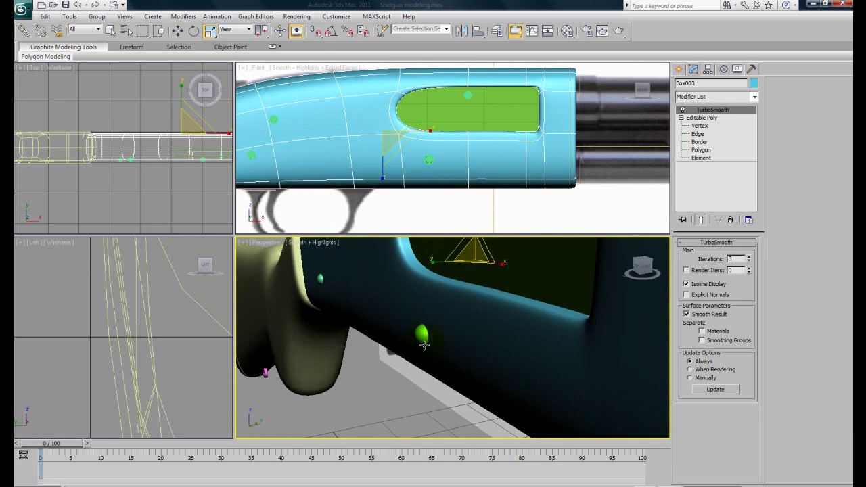
left_click(420, 332)
scroll(391, 348, "up", 2)
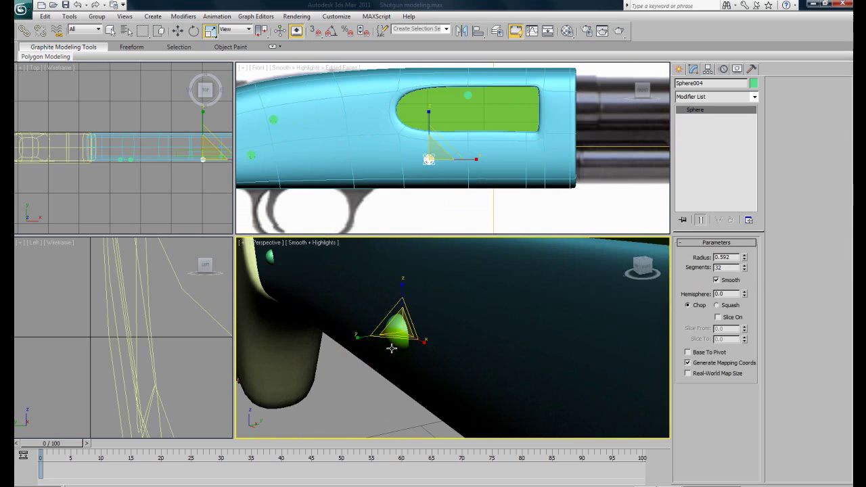
key("F4")
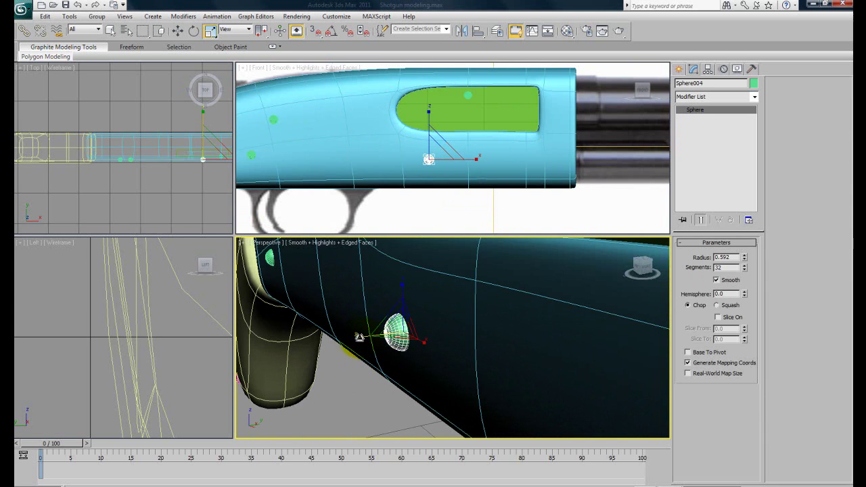
middle_click_drag(359, 336, 321, 348, "alt")
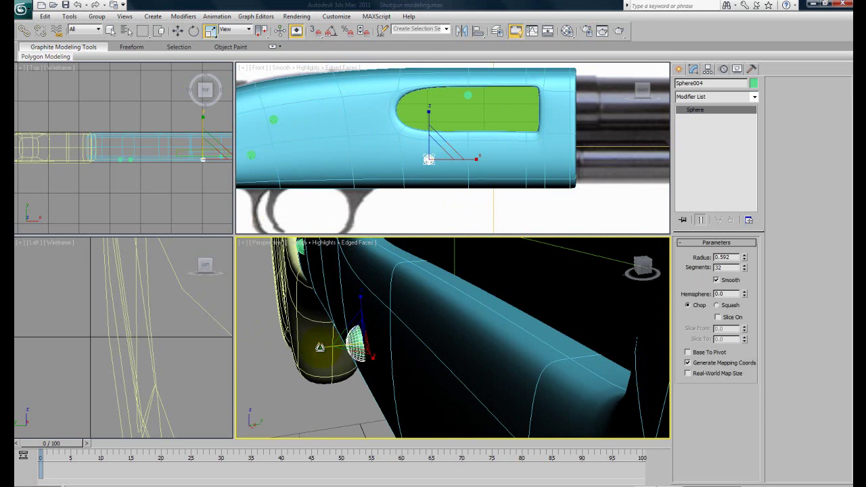
Select both rear spheres on the receiver and flatten them together along the Y axis, then deselect them
middle_click_drag(328, 355, 503, 365, "alt")
left_click(498, 307)
left_click(481, 402, "ctrl")
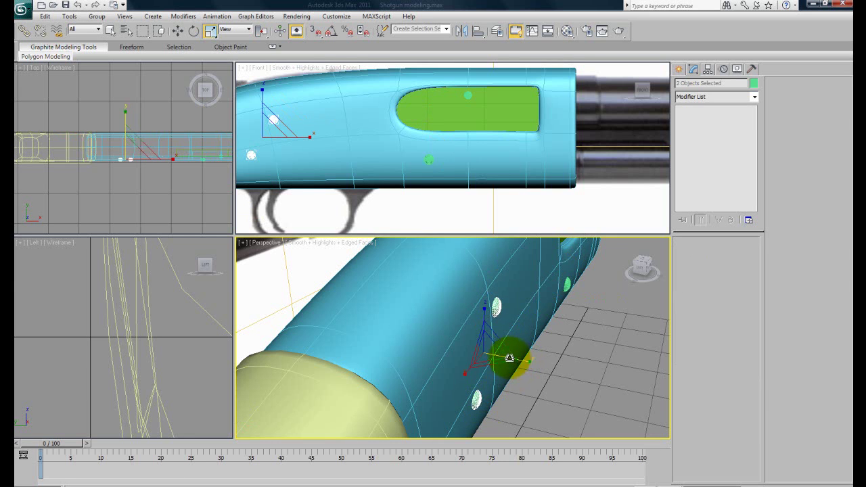
left_click(559, 387)
Flatten the sphere inside the ejection port by scaling it along the Y axis
middle_click_drag(595, 358, 504, 439, "alt")
scroll(508, 356, "up", 3)
middle_click_drag(508, 356, 492, 390)
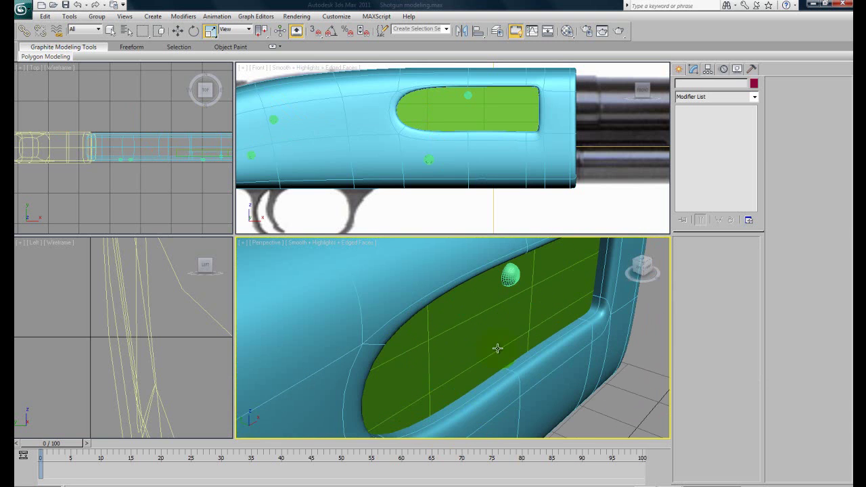
left_click(509, 277)
middle_click_drag(514, 281, 523, 341, "alt")
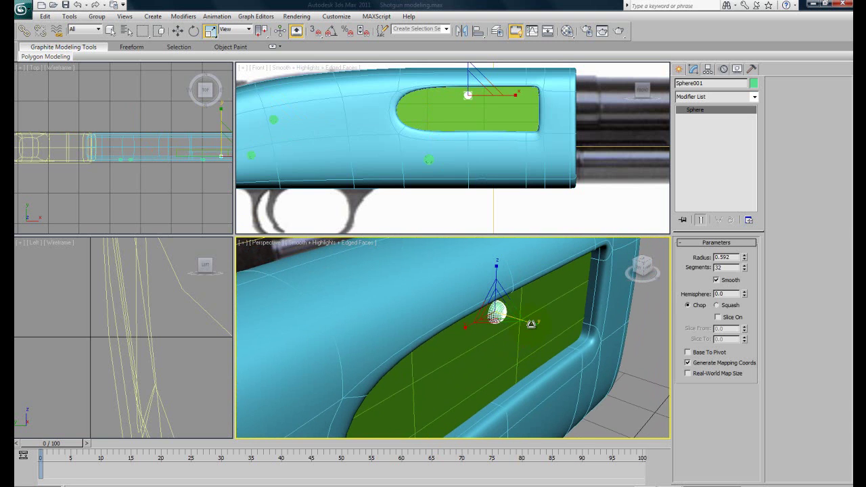
left_click(529, 344)
scroll(544, 362, "down", 2)
left_click(584, 404)
Hide the edged faces and inspect the receiver's spheres in wireframe and shaded display from several angles
middle_click_drag(504, 375, 460, 366, "alt")
key("F4")
mouse_move(503, 383)
middle_mouse_down("alt")
mouse_move(417, 368)
mouse_move(457, 364)
mouse_move(510, 328)
mouse_move(532, 361)
mouse_move(460, 338)
mouse_move(485, 368)
mouse_move(485, 354)
middle_mouse_up("alt")
key("F3")
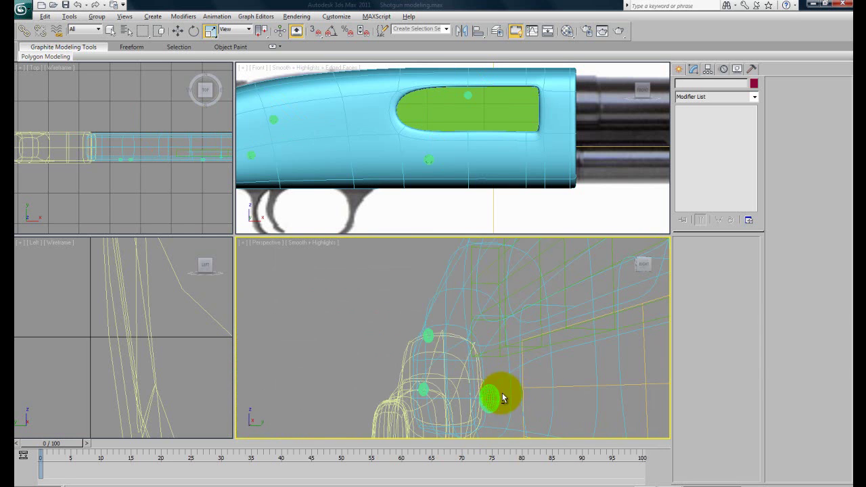
middle_click_drag(508, 397, 500, 411, "alt")
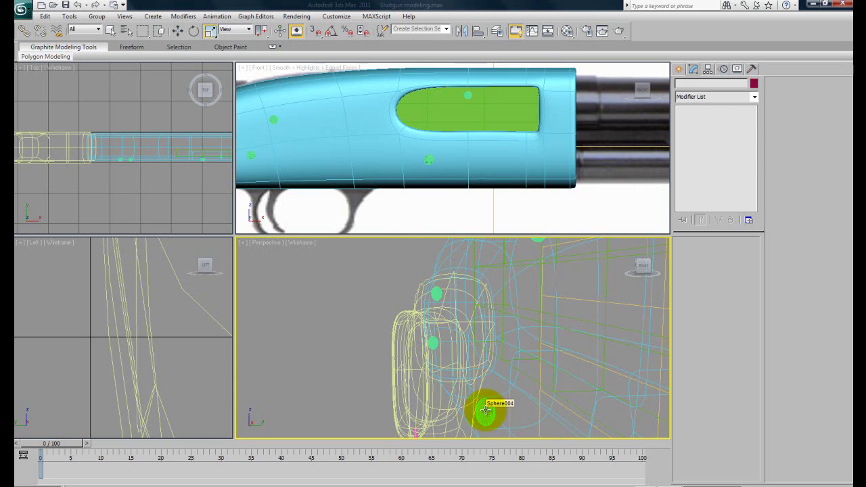
key("F3")
middle_click_drag(468, 394, 549, 380, "alt")
scroll(519, 380, "down", 3)
scroll(550, 381, "down", 3)
scroll(541, 352, "down", 3)
scroll(500, 206, "up", 3)
Draw a box about 4.5 long, 4.2 wide and 1.2 high in the Front view over the trigger guard's front mount
left_click(508, 199)
scroll(492, 198, "down", 3)
middle_click_drag(446, 193, 479, 175)
scroll(489, 188, "up", 2)
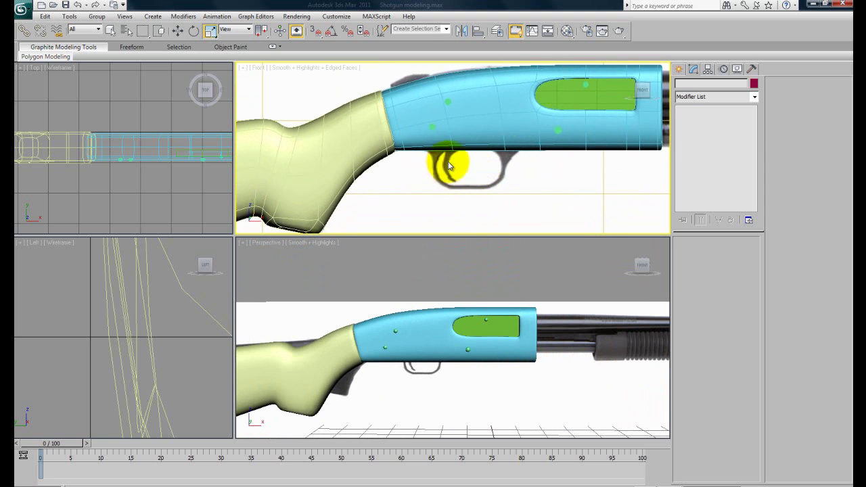
scroll(483, 175, "up", 4)
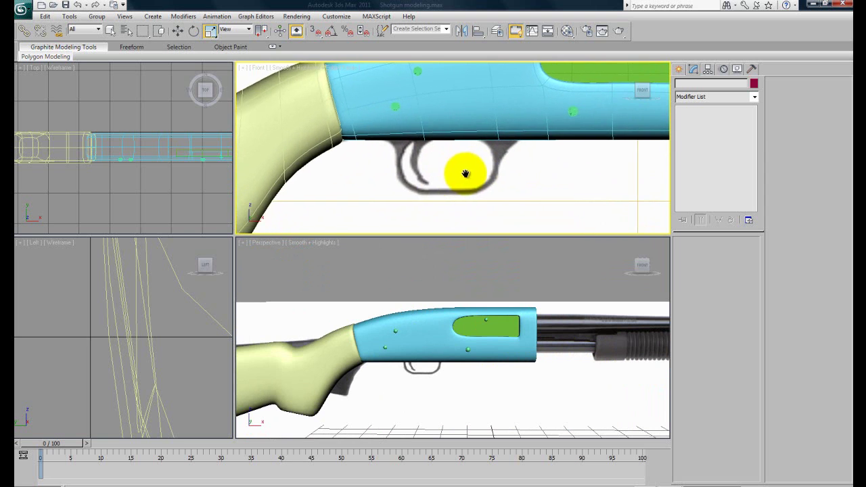
left_click(679, 69)
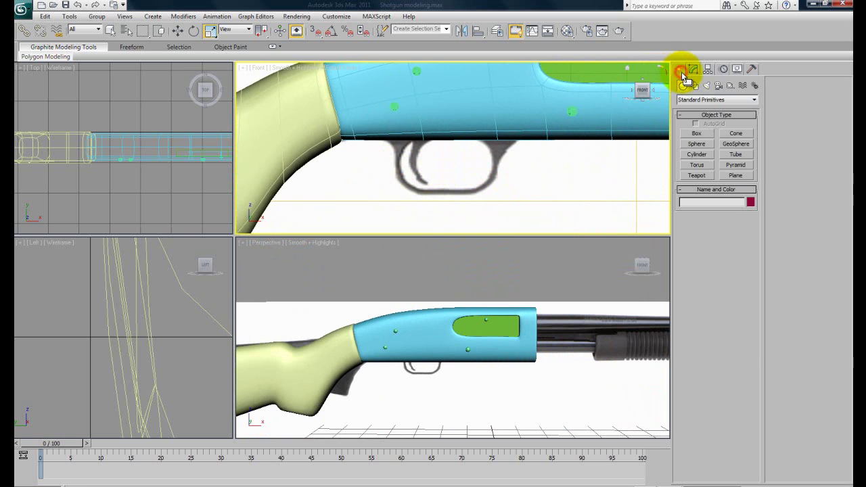
left_click(696, 133)
scroll(454, 184, "up", 5)
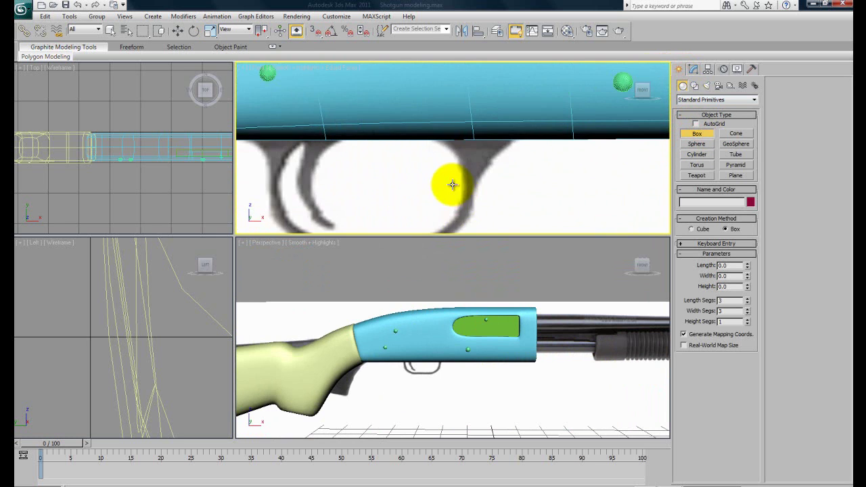
left_click_drag(451, 144, 508, 205)
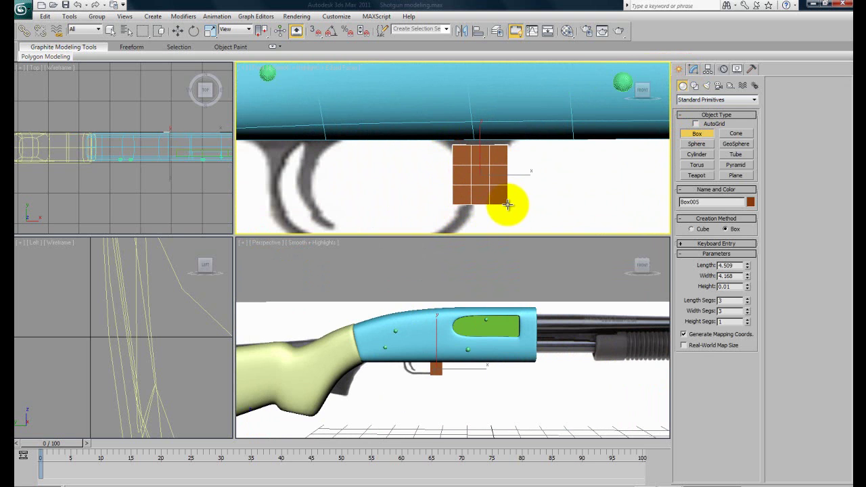
right_click(509, 189)
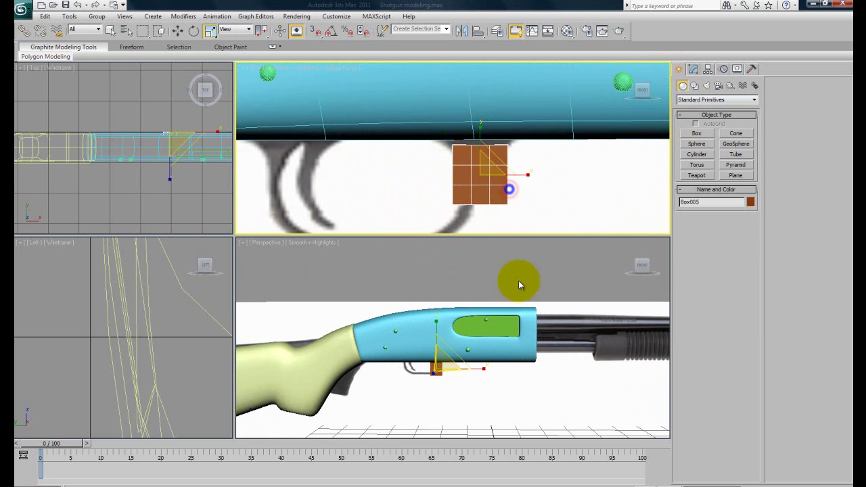
Move the new box along the Y axis to centre it under the receiver's width
middle_click_drag(481, 379, 528, 332)
scroll(528, 332, "up", 4)
middle_click_drag(535, 364, 436, 354, "alt")
key("w")
left_click_drag(576, 301, 530, 303)
scroll(190, 174, "up", 3)
middle_click_drag(190, 175, 103, 190)
left_click_drag(136, 144, 134, 133)
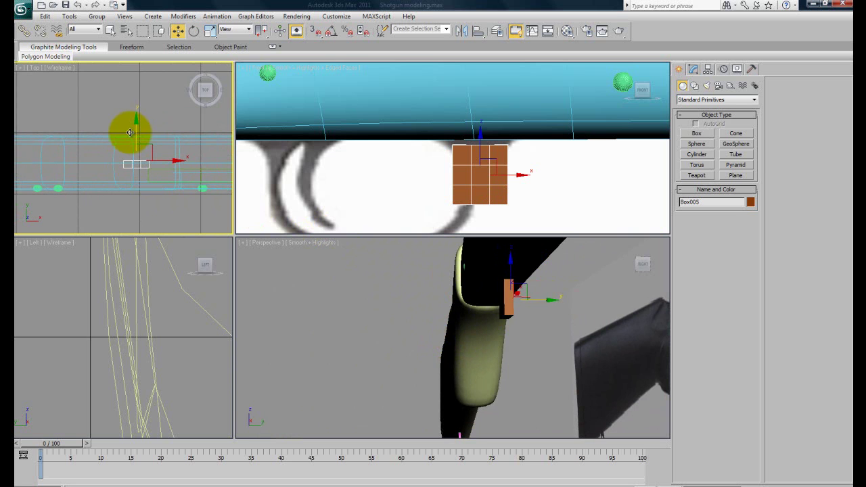
middle_click_drag(519, 367, 548, 357, "alt")
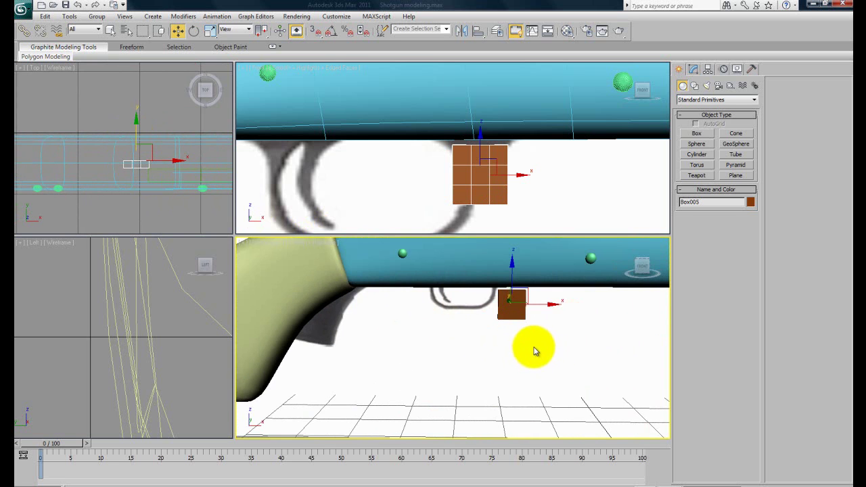
Show edged faces in the Perspective view and convert the trigger guard box to an editable poly
middle_click(498, 195)
scroll(501, 196, "down", 4)
middle_click_drag(500, 197, 521, 198)
middle_click_drag(536, 371, 523, 376, "alt")
scroll(516, 381, "down", 4)
scroll(523, 376, "up", 2)
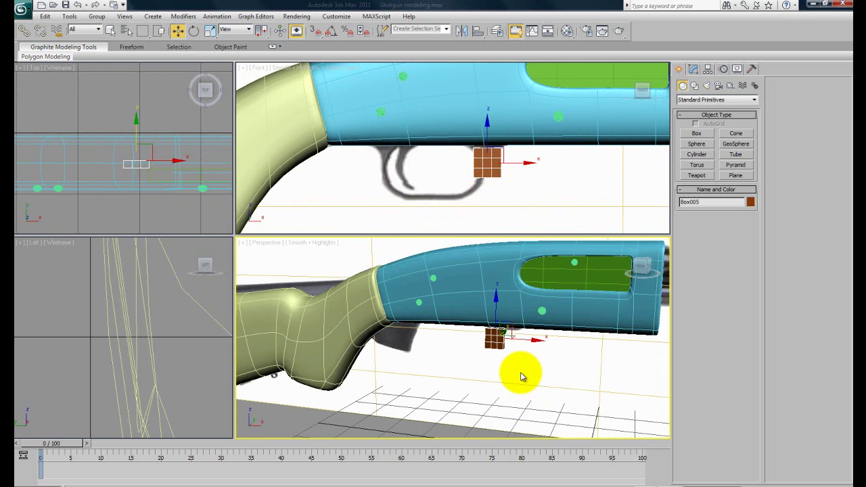
mouse_move(462, 173)
middle_mouse_down()
mouse_move(472, 186)
mouse_move(474, 170)
middle_mouse_up()
scroll(467, 184, "up", 5)
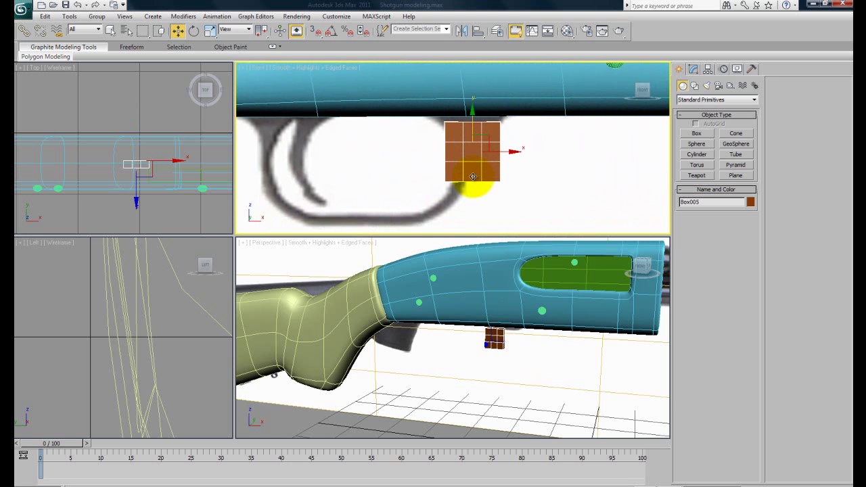
scroll(506, 344, "up", 5)
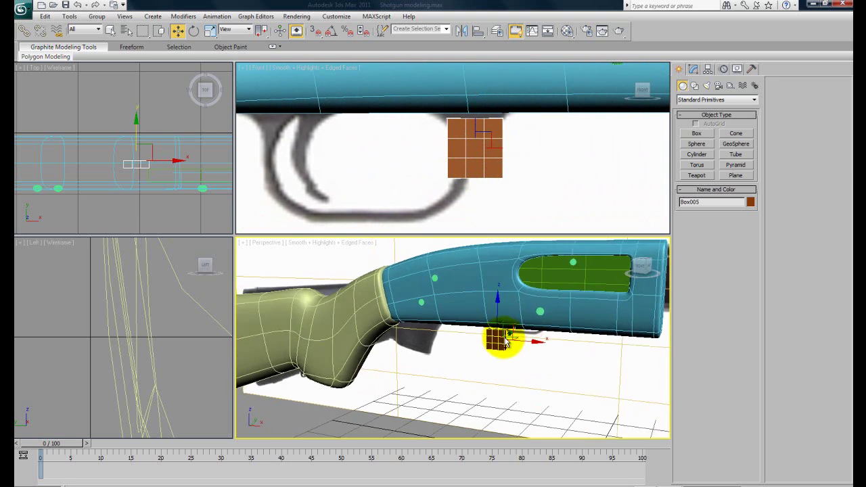
left_click(693, 69)
left_click(481, 154)
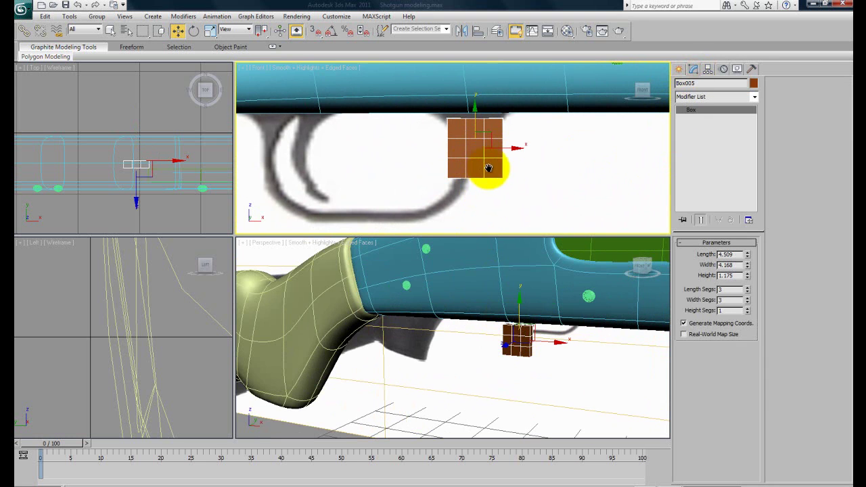
right_click(468, 151)
mouse_move(502, 243)
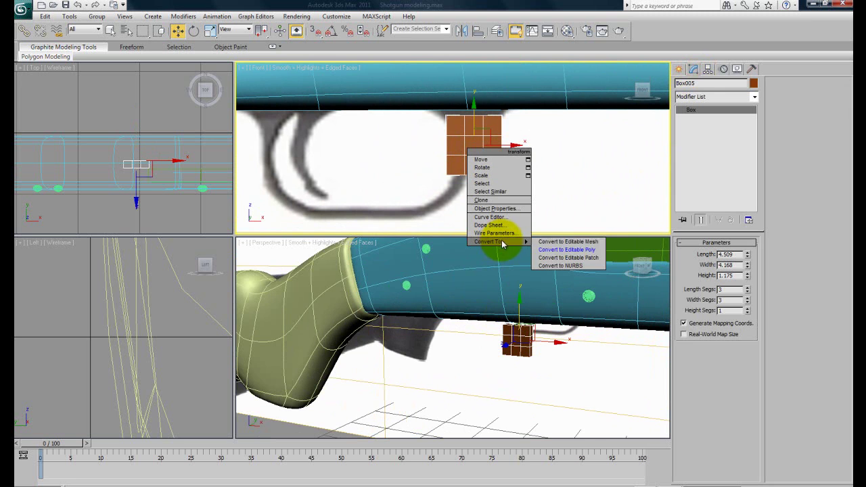
left_click(553, 249)
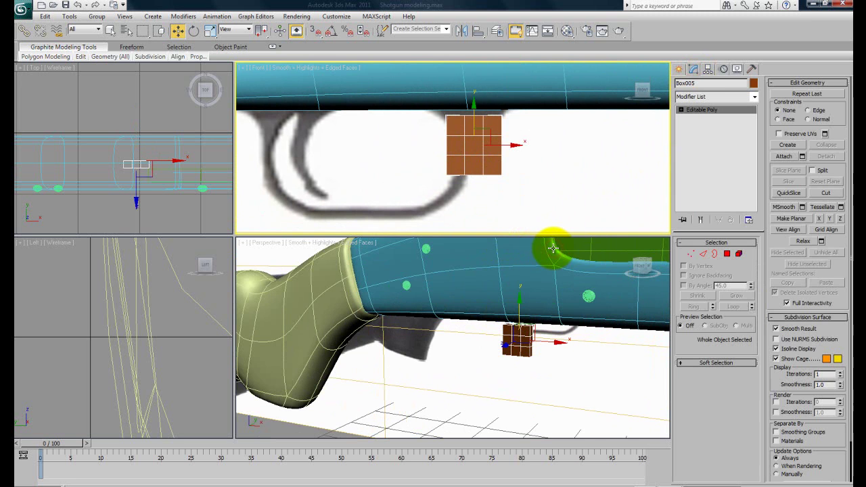
Make the box see-through and spread its top corner vertices outward to match the flare of the guard's front mount
left_click(682, 109)
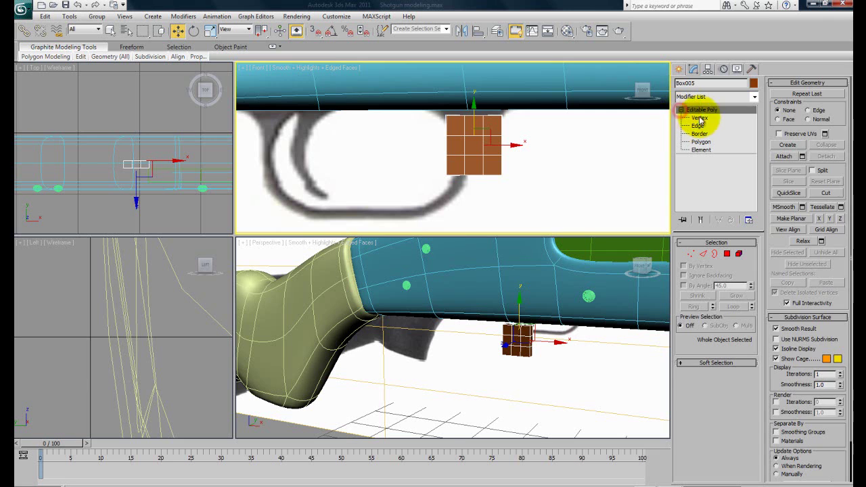
left_click(699, 118)
scroll(485, 165, "up", 2)
mouse_move(486, 159)
middle_mouse_down()
mouse_move(484, 187)
mouse_move(472, 169)
mouse_move(423, 143)
middle_mouse_up()
key("alt+x")
left_click_drag(410, 116, 439, 147)
left_click_drag(438, 116, 512, 120)
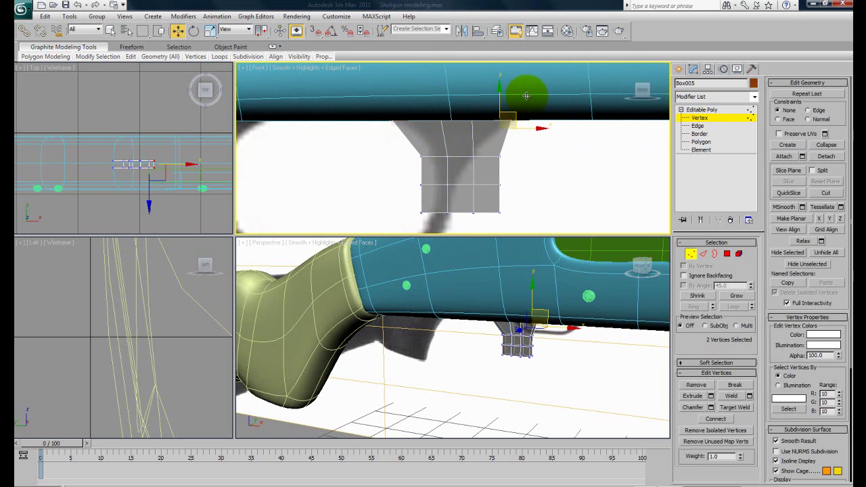
Move the box's second and third vertex rows up and inward to follow the tapering outline of the guard's mount
left_click_drag(436, 165, 470, 114)
left_click_drag(484, 148, 514, 145)
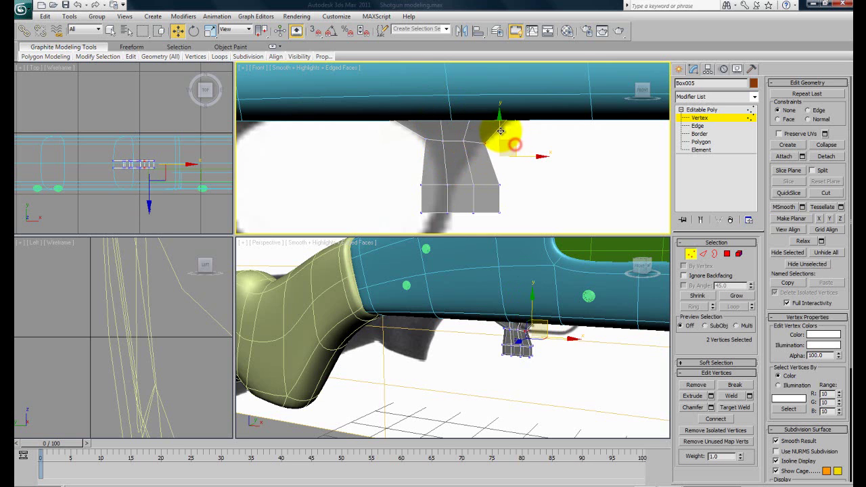
left_click_drag(498, 190, 510, 177)
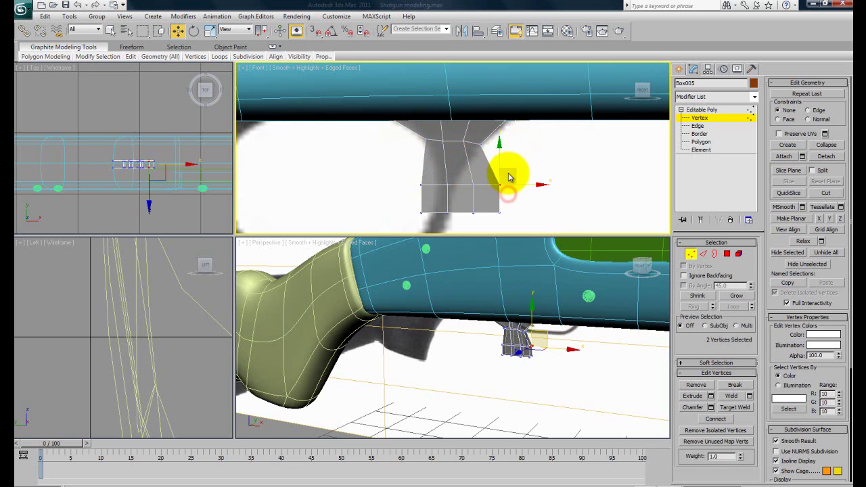
left_click_drag(473, 157, 492, 197)
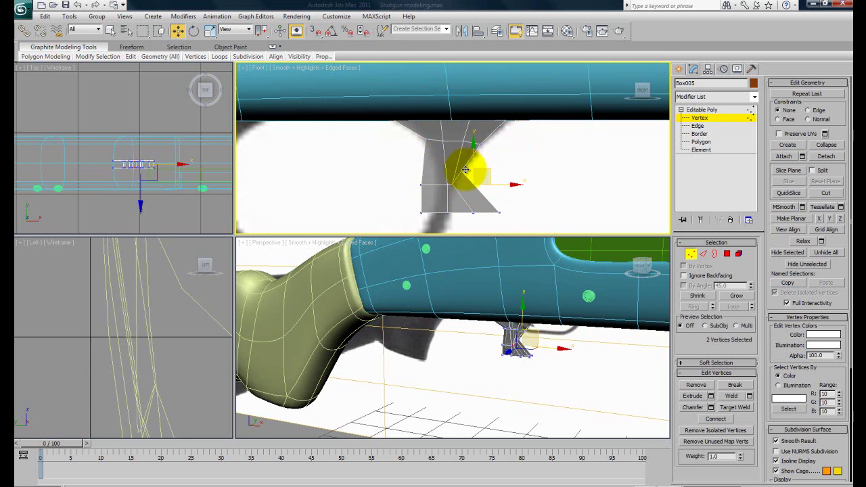
mouse_move(464, 194)
left_mouse_down()
mouse_move(440, 178)
mouse_move(462, 156)
left_mouse_up()
left_click_drag(433, 191, 497, 174)
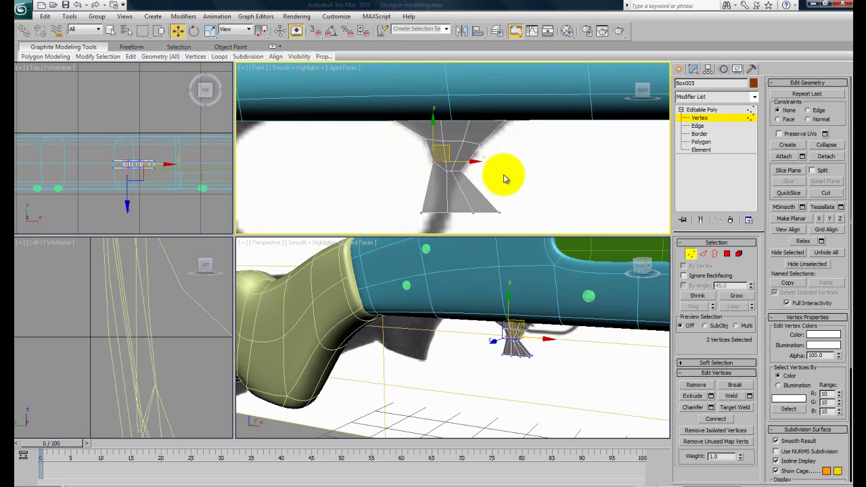
Even out the third vertex row by repositioning its front and inner vertices along the reference outline
scroll(484, 188, "up", 2)
left_click(469, 167)
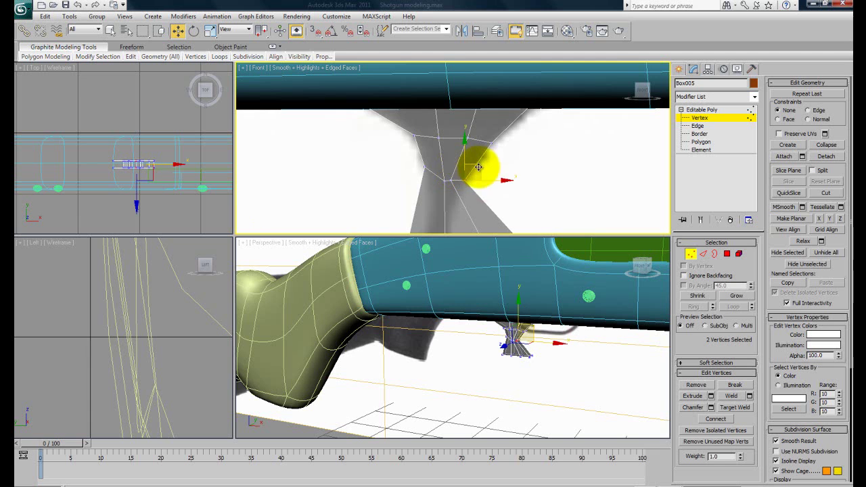
left_click(461, 189)
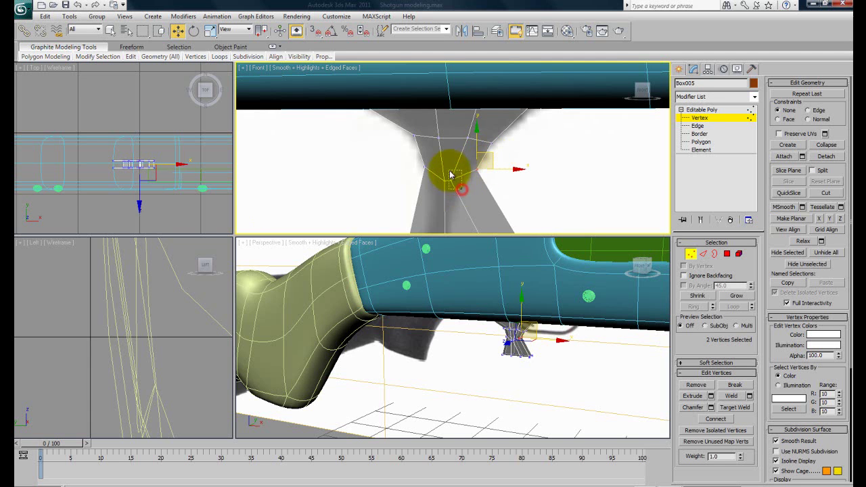
left_click(452, 171)
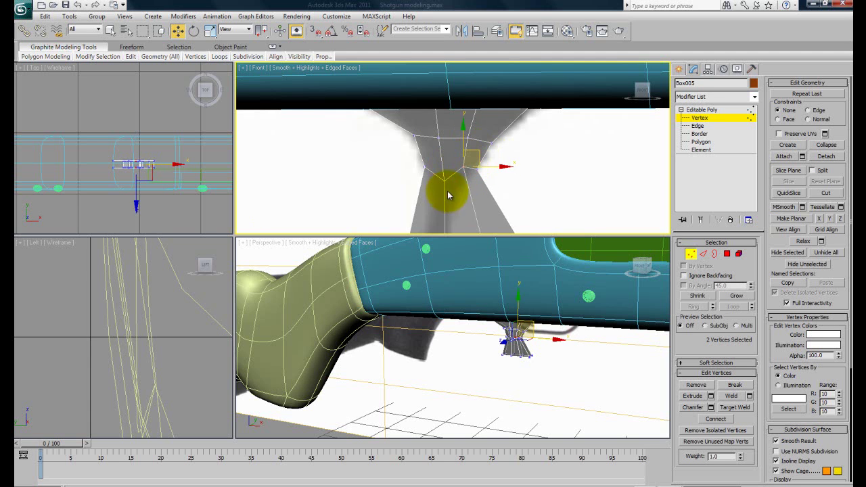
left_click(458, 167)
left_click_drag(457, 155, 457, 155)
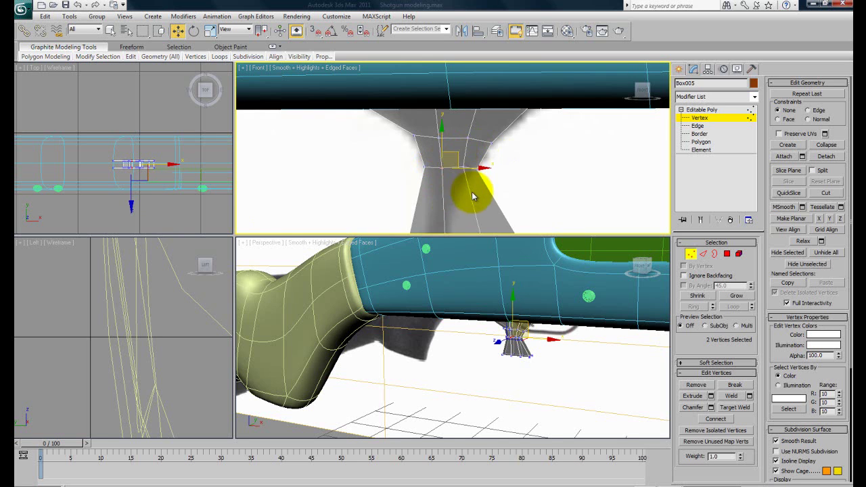
Pull the bottom row of vertices up and inward to narrow the mount to the thin strip of the guard
scroll(473, 186, "down", 2)
scroll(462, 192, "up", 1)
left_click_drag(440, 204, 452, 157)
left_click(448, 150)
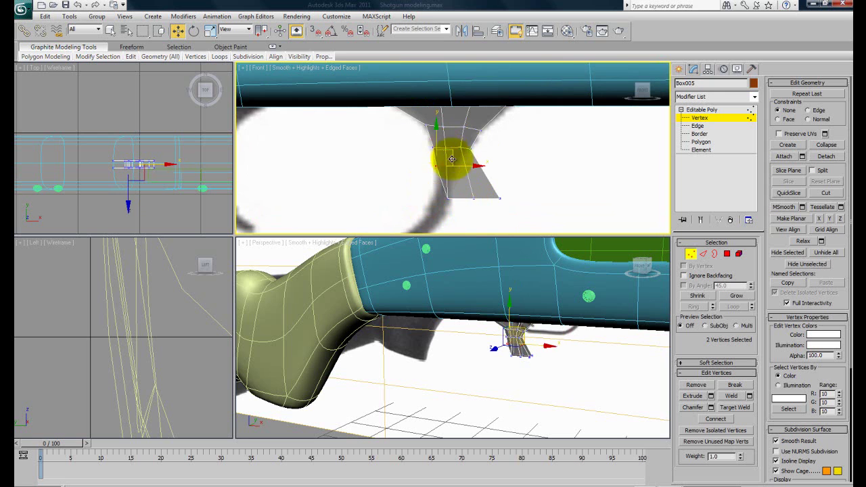
scroll(464, 174, "up", 2)
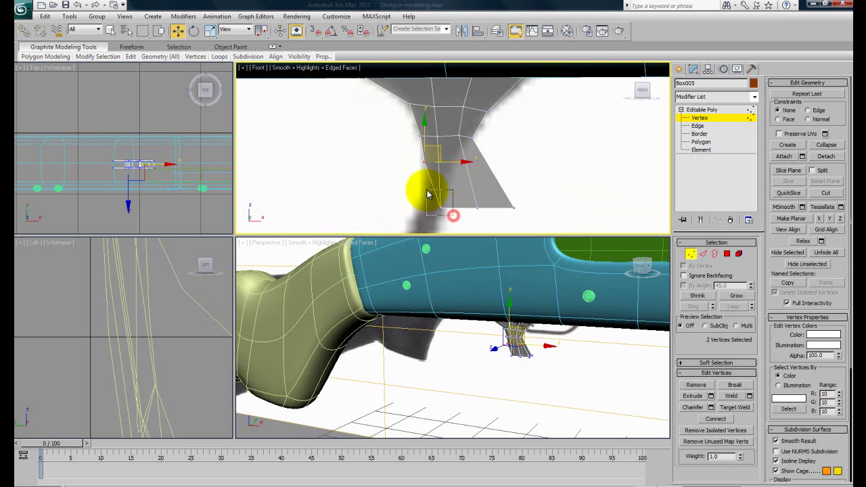
left_click(452, 193)
left_click_drag(442, 150, 472, 145)
middle_click_drag(470, 145, 485, 164)
scroll(468, 186, "up", 2)
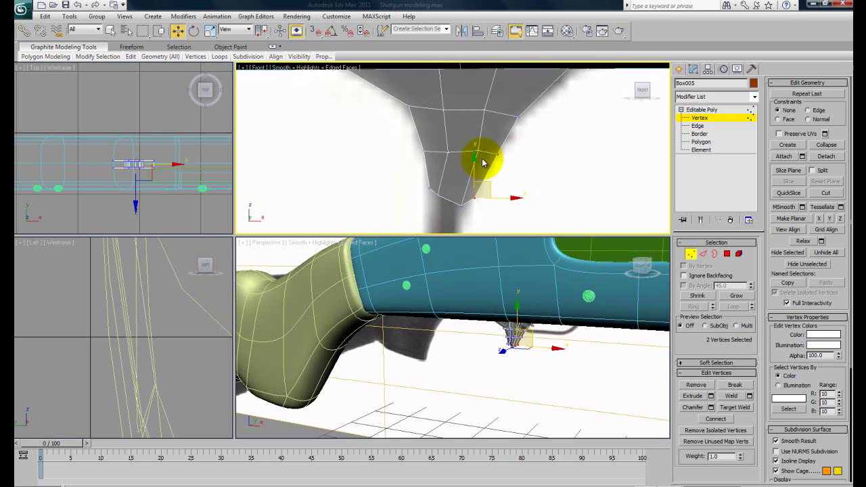
Shift the mount's trigger-side inner vertices close to its outer edge on the middle and lower rows
left_click(434, 155)
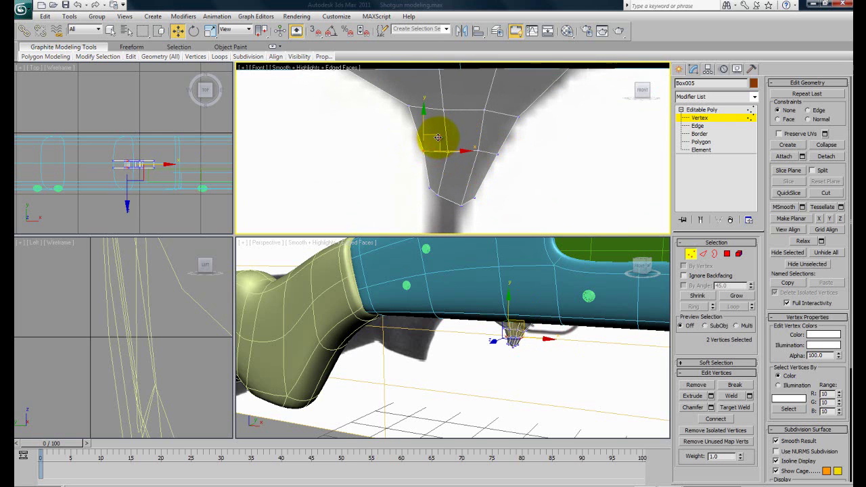
left_click_drag(435, 123, 447, 93)
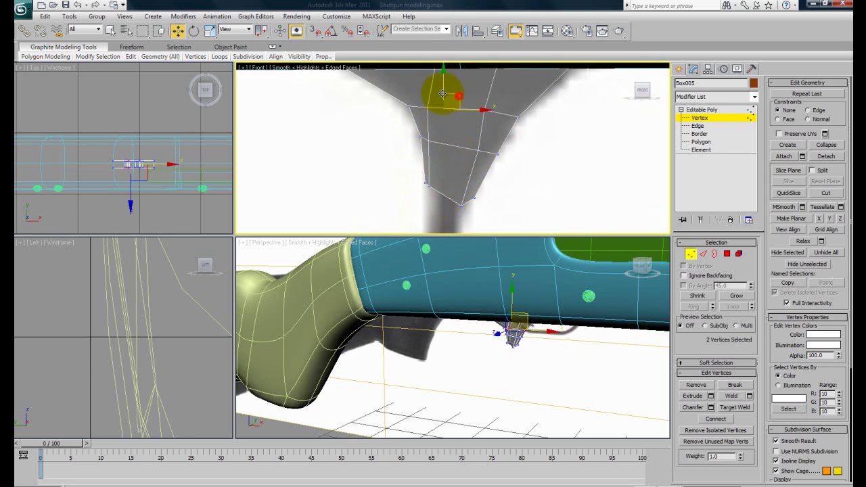
middle_click_drag(446, 96, 456, 157)
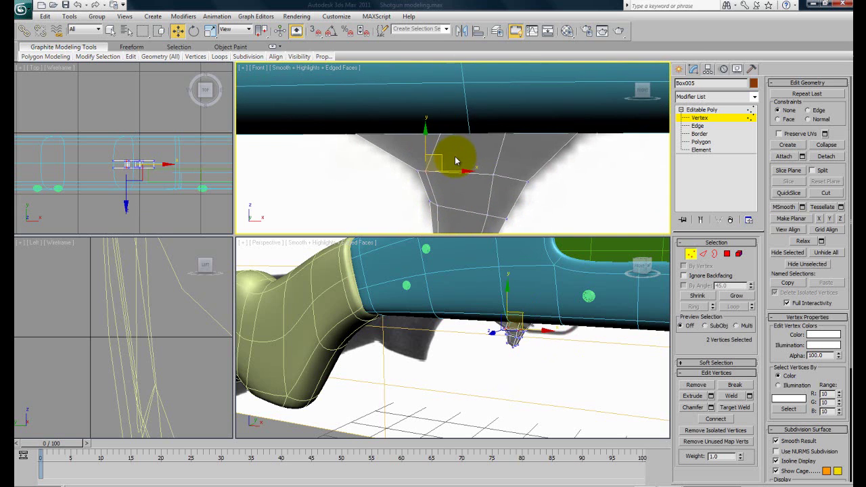
In wireframe display, move the remaining inner vertices close to the mount's side edges, including the bottom front pair, and restore shaded display
key("F3")
mouse_move(458, 151)
left_mouse_down()
mouse_move(440, 100)
mouse_move(475, 111)
mouse_move(429, 101)
mouse_move(386, 112)
mouse_move(526, 135)
mouse_move(526, 100)
mouse_move(601, 107)
left_mouse_up()
middle_click_drag(547, 176, 504, 127)
left_click_drag(440, 116, 490, 124)
left_click_drag(436, 157, 454, 177)
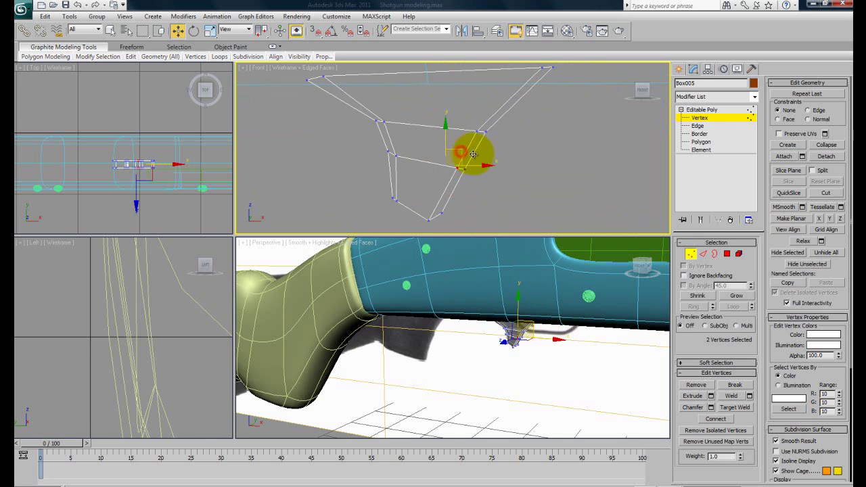
left_click_drag(419, 206, 438, 235)
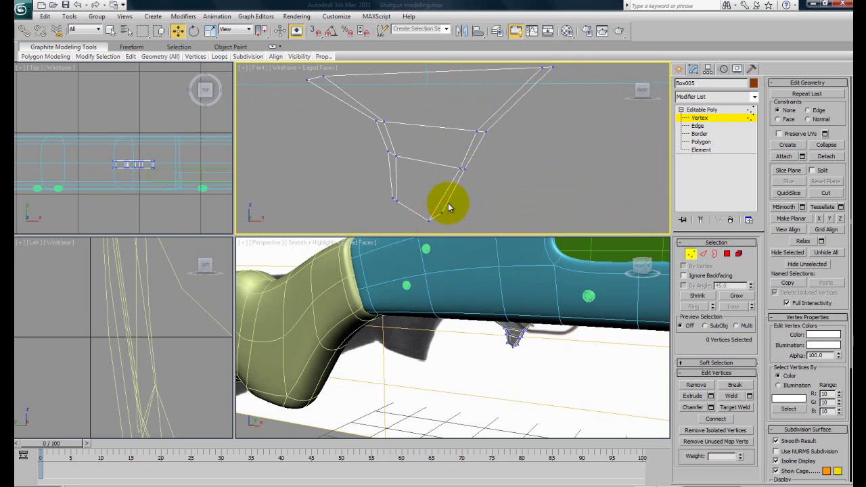
left_click_drag(452, 201, 451, 202)
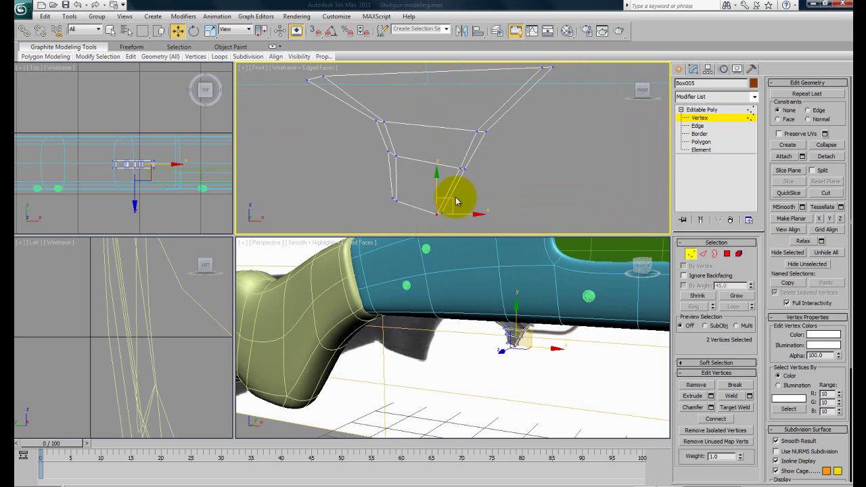
key("F3")
middle_click_drag(468, 186, 487, 170)
scroll(490, 168, "down", 2)
mouse_move(514, 364)
middle_mouse_down("alt")
mouse_move(525, 347)
mouse_move(464, 309)
mouse_move(512, 305)
mouse_move(518, 329)
mouse_move(484, 313)
mouse_move(512, 313)
mouse_move(470, 396)
mouse_move(460, 367)
mouse_move(465, 325)
middle_mouse_up("alt")
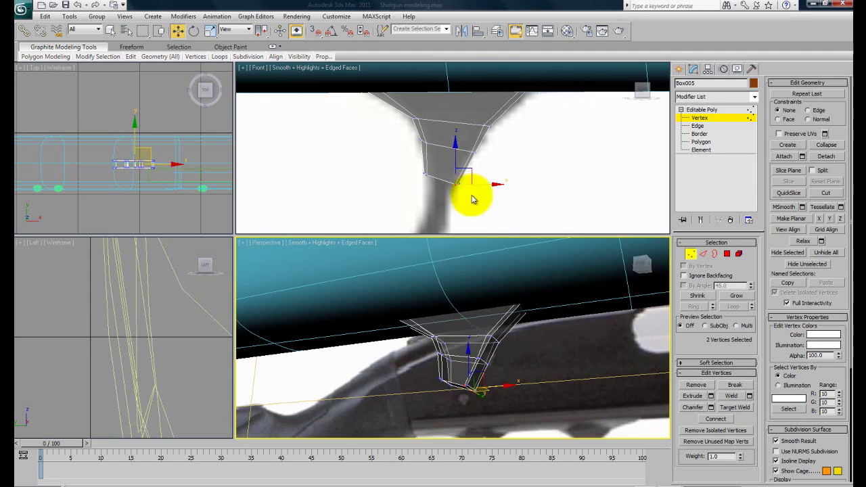
scroll(473, 219, "down", 3)
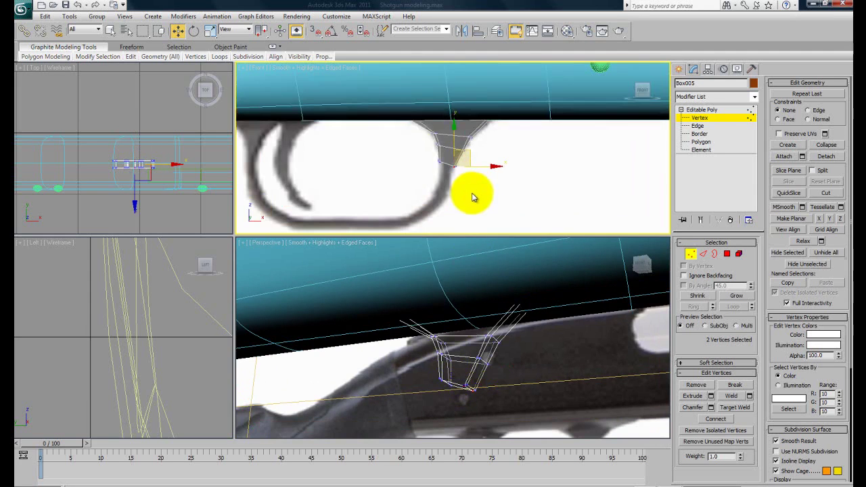
Turn off see-through display and select the three polygons on the underside of the mount
left_click(701, 143)
middle_click_drag(483, 379, 503, 328, "alt")
scroll(486, 362, "up", 5)
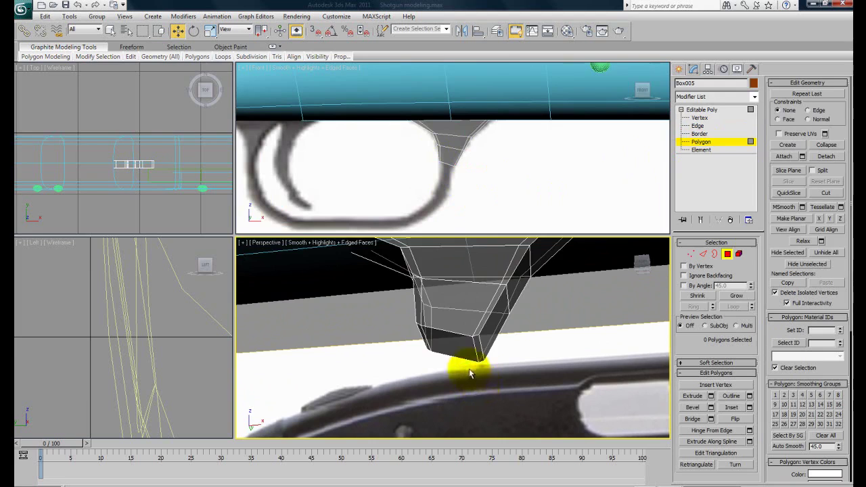
key("alt+x")
middle_click_drag(469, 375, 470, 357, "alt")
left_click(442, 365, "ctrl")
left_click(415, 353, "ctrl")
middle_click_drag(415, 353, 445, 359, "alt")
left_click(417, 353)
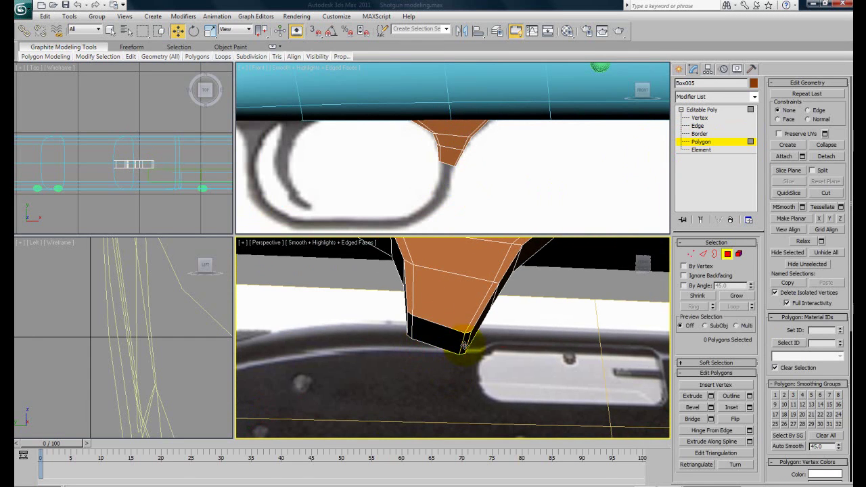
left_click(435, 336, "ctrl")
left_click(412, 329, "ctrl")
middle_click_drag(421, 333, 425, 361, "alt")
scroll(429, 317, "down", 4)
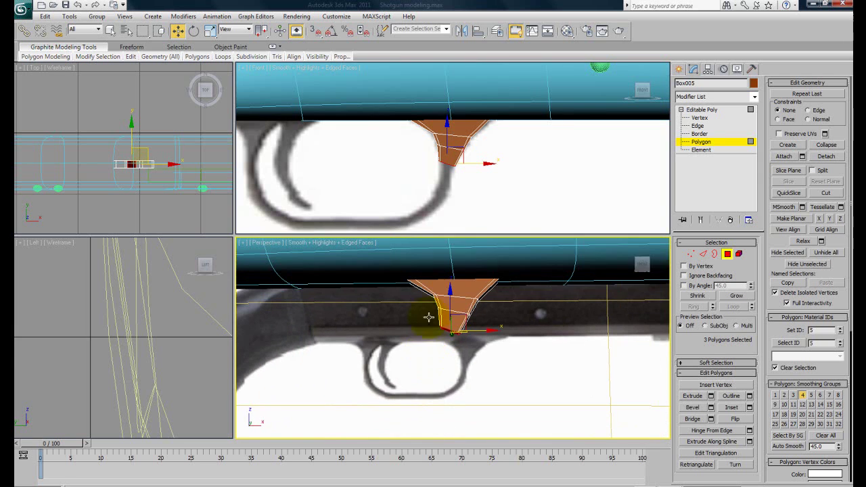
left_click(693, 398)
left_click(711, 397)
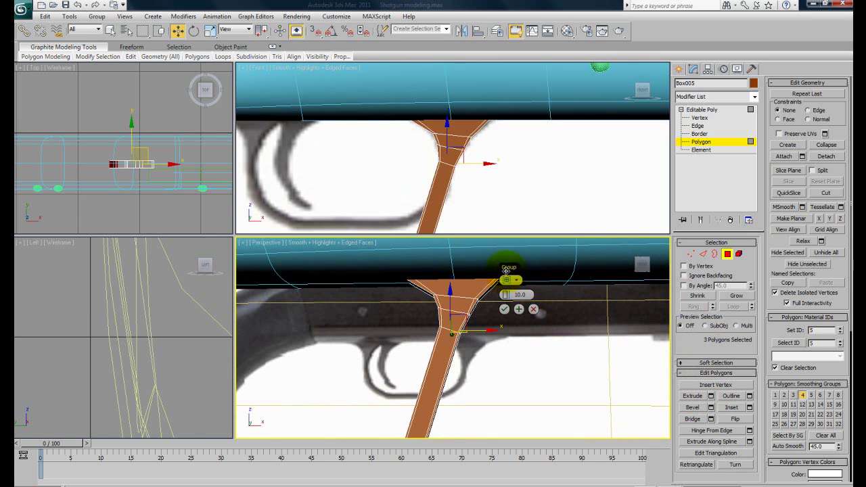
left_click_drag(510, 271, 522, 325)
left_click(547, 361)
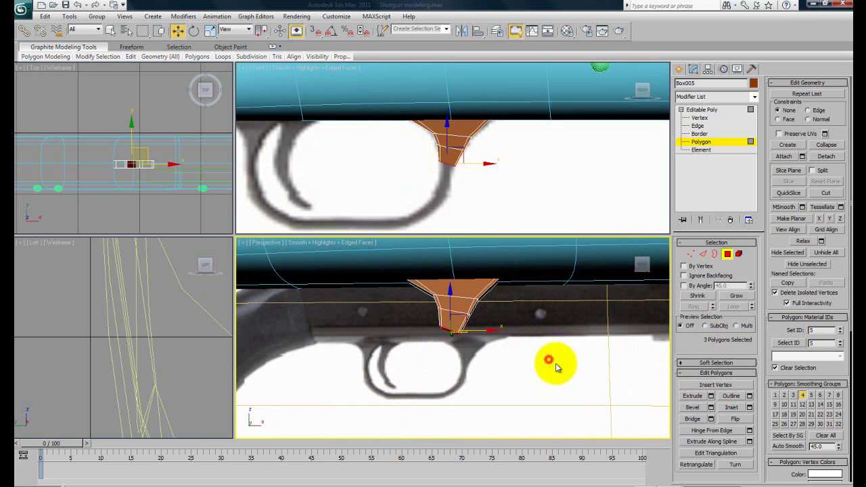
Extrude the selected underside polygons as a group three times in a row, each with a height of about 2.2
left_click(711, 397)
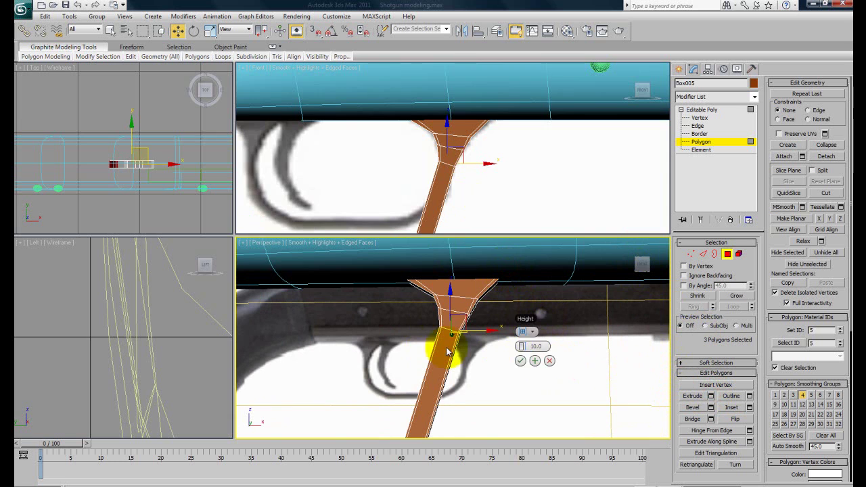
scroll(458, 174, "down", 2)
middle_click_drag(459, 174, 472, 149)
mouse_move(531, 155)
left_mouse_down()
mouse_move(457, 176)
mouse_move(525, 170)
left_mouse_up()
left_click(545, 170)
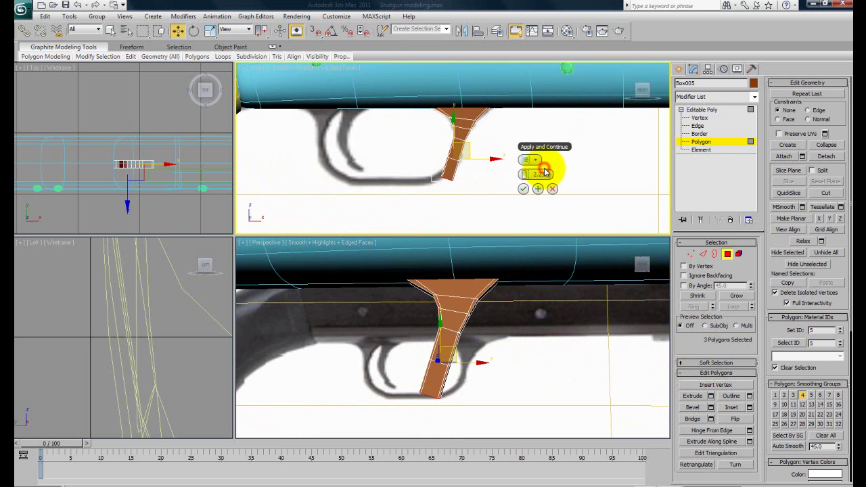
left_click(537, 190)
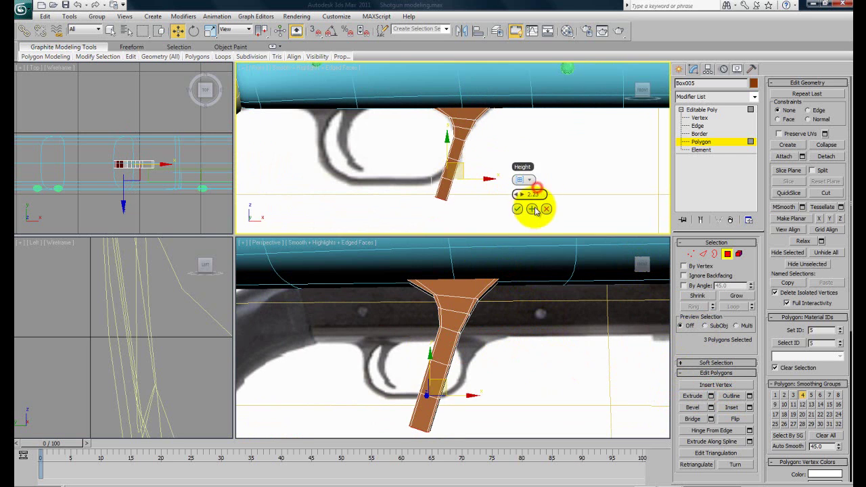
left_click(517, 210)
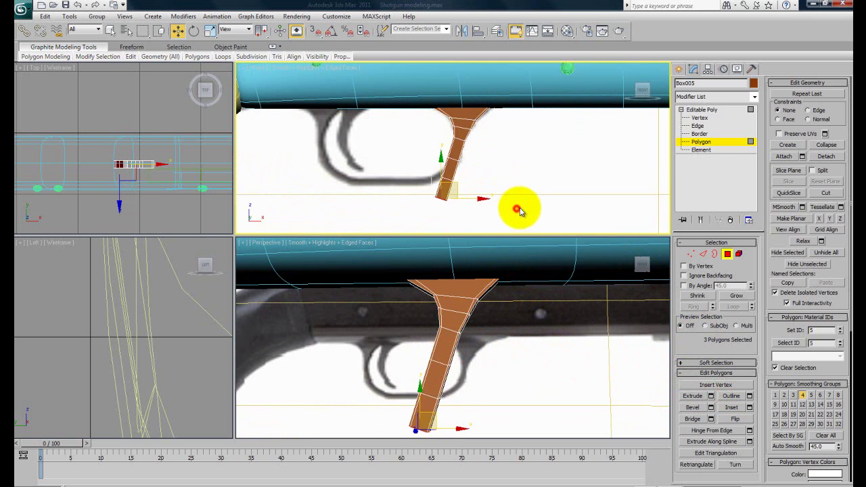
With see-through display on, move the upper vertex rows of the extruded strip onto the reference guard's curved front outline
left_click(700, 118)
scroll(485, 165, "up", 3)
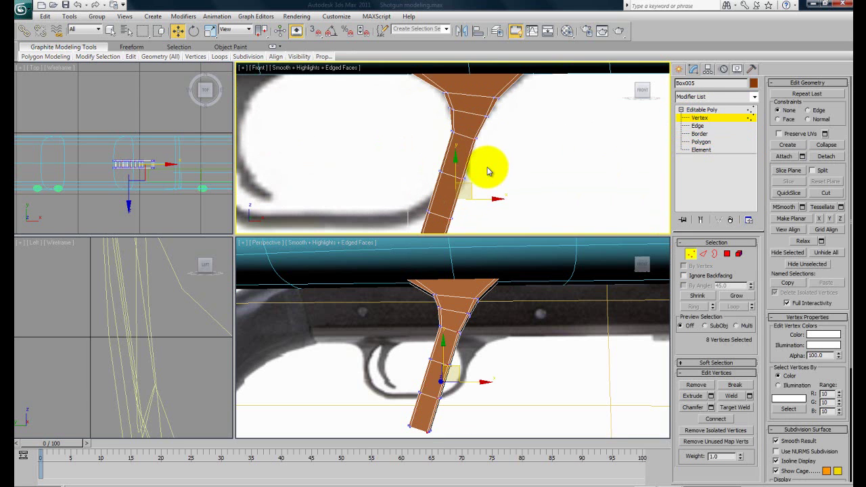
key("alt+x")
middle_click_drag(487, 165, 482, 171)
left_click_drag(435, 130, 479, 159)
middle_click_drag(469, 189, 475, 150)
left_click_drag(439, 190, 447, 145)
left_click_drag(468, 200, 462, 151)
Move the strip's lowest inner and outer vertices onto the reference where the front curve meets the flat bottom bar
left_click_drag(425, 227, 415, 162)
middle_click_drag(446, 177, 445, 153)
left_click_drag(460, 215, 410, 179)
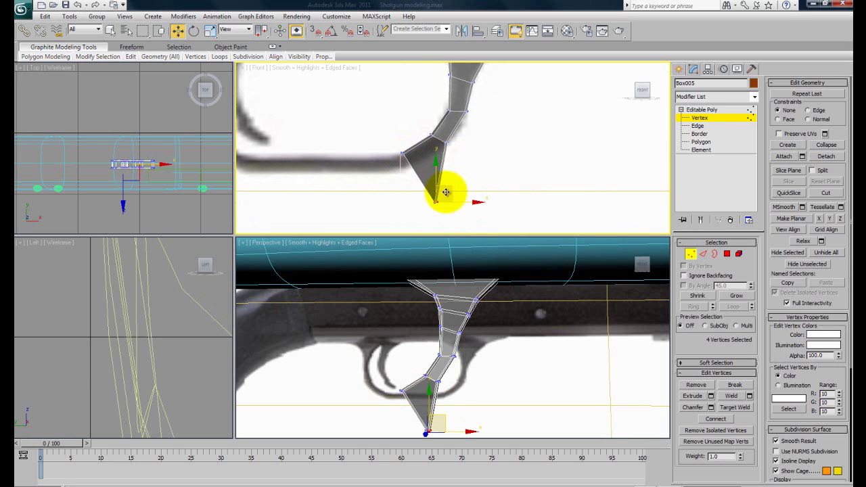
left_click_drag(450, 187, 428, 154)
left_click(487, 188)
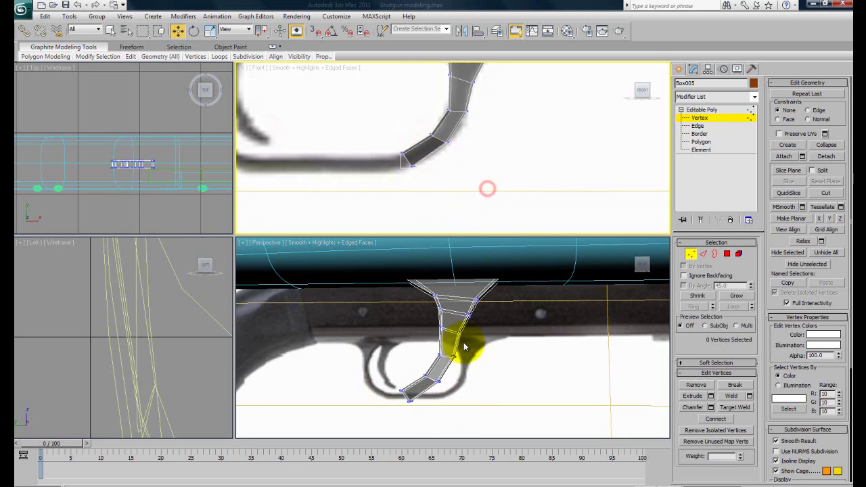
Examine the shaped front arm of the guard against the reference and the receiver in the front and perspective views
scroll(469, 347, "down", 3)
middle_click_drag(483, 358, 463, 374, "alt")
scroll(447, 163, "down", 4)
middle_click_drag(425, 161, 441, 193)
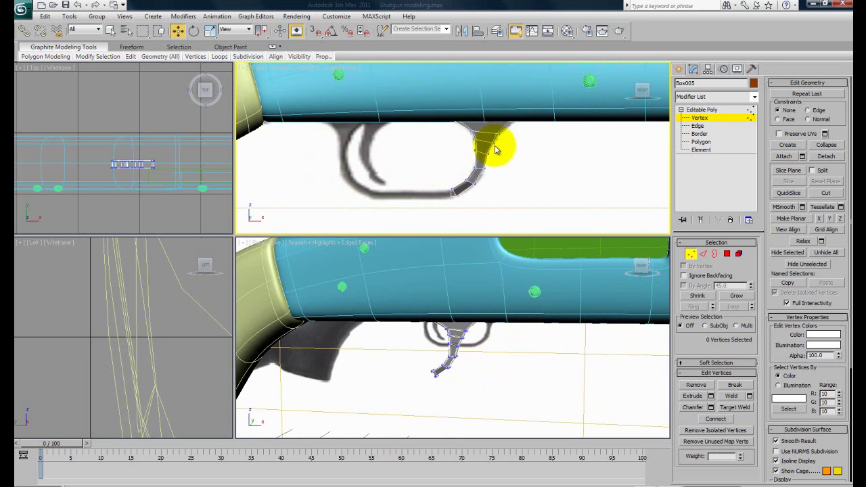
middle_click_drag(476, 359, 477, 358, "alt")
scroll(450, 168, "up", 4)
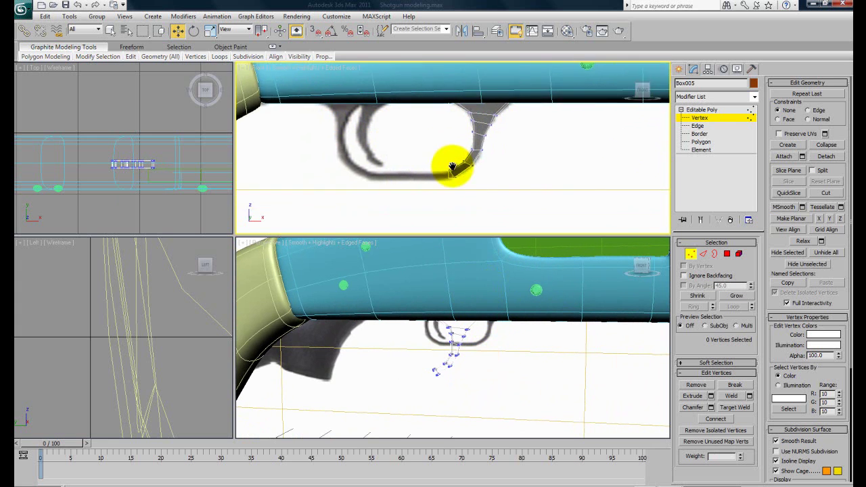
scroll(481, 190, "up", 2)
scroll(479, 186, "down", 3)
scroll(479, 341, "up", 4)
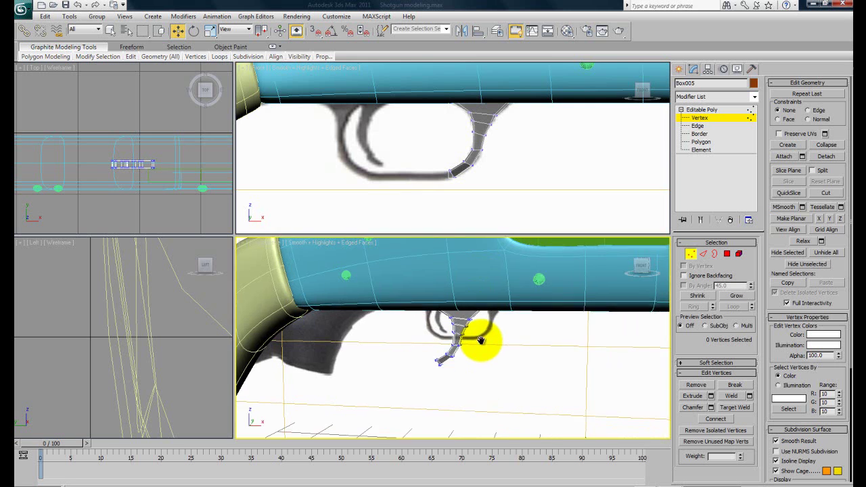
scroll(483, 342, "down", 3)
middle_click_drag(485, 335, 486, 345, "alt")
scroll(487, 341, "up", 2)
Leave vertex editing, turn off see-through display and mirror the front guard arm on the X axis as a copy
left_click(703, 112)
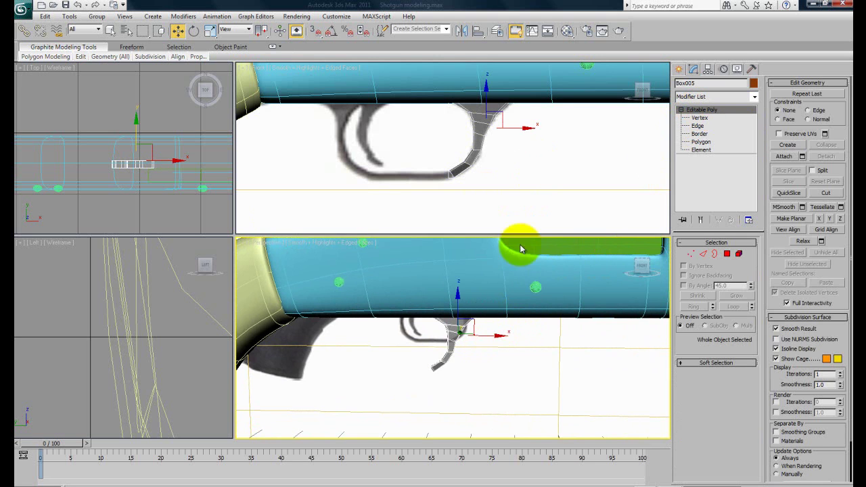
left_click(452, 346)
key("alt+x")
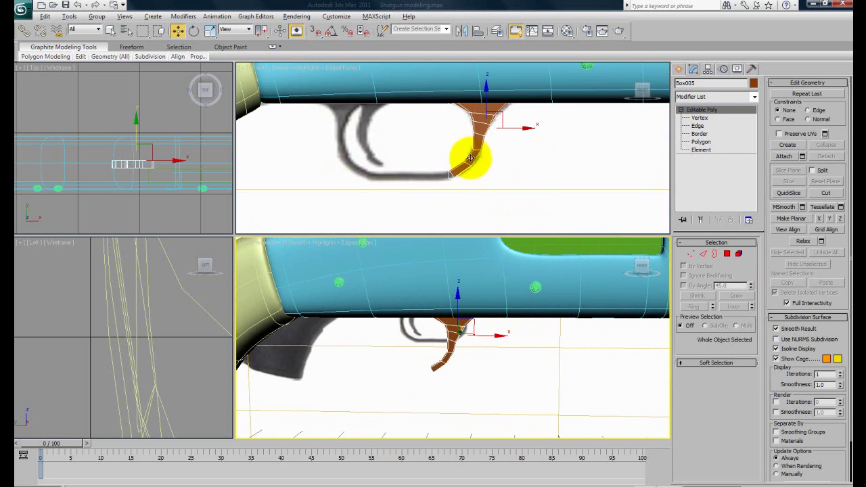
middle_click_drag(472, 180, 468, 192)
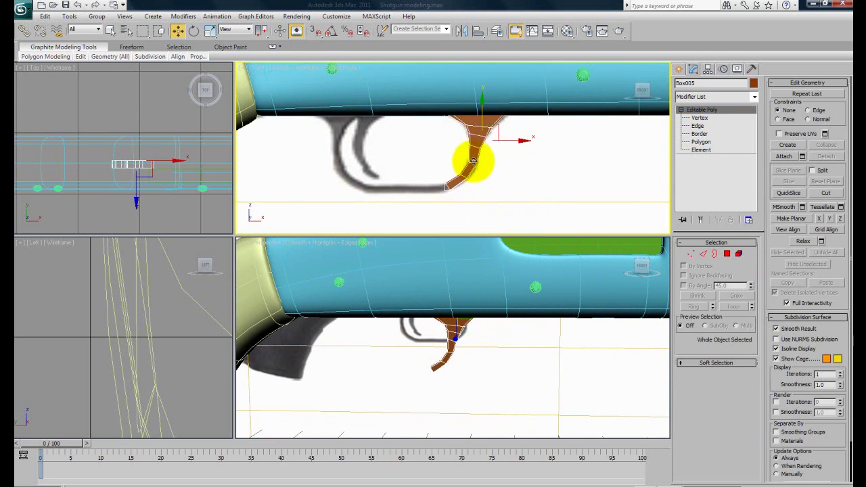
left_click(462, 32)
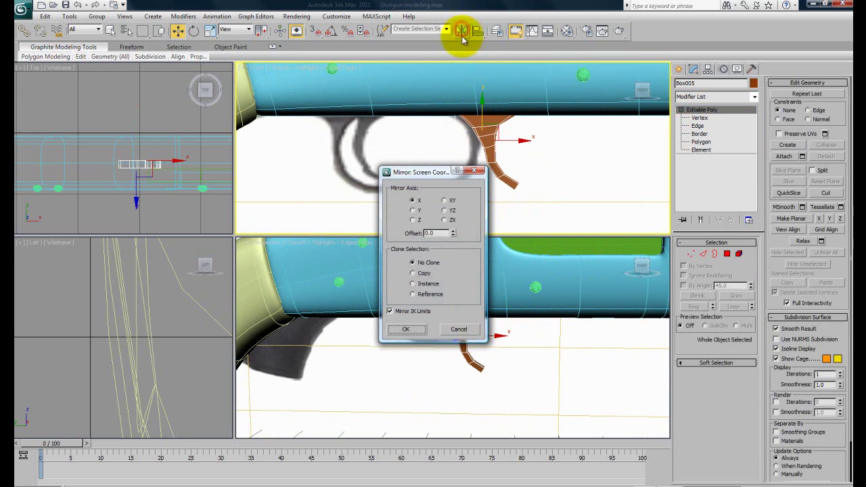
left_click(413, 273)
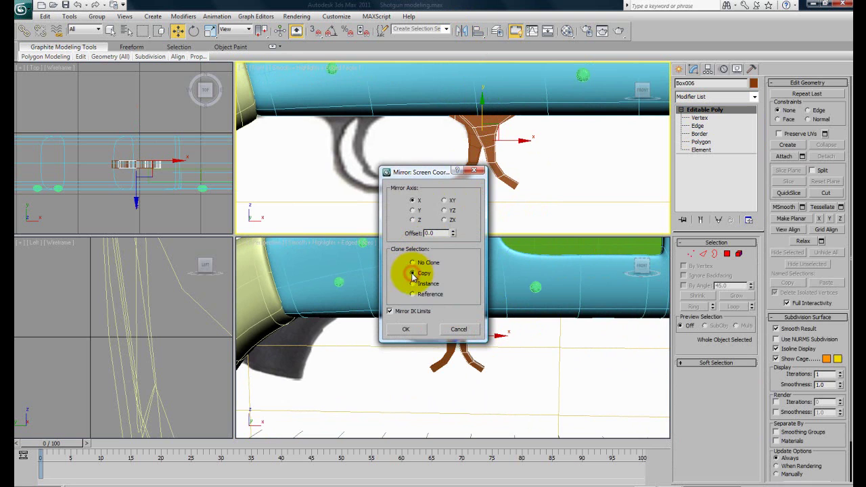
left_click(416, 329)
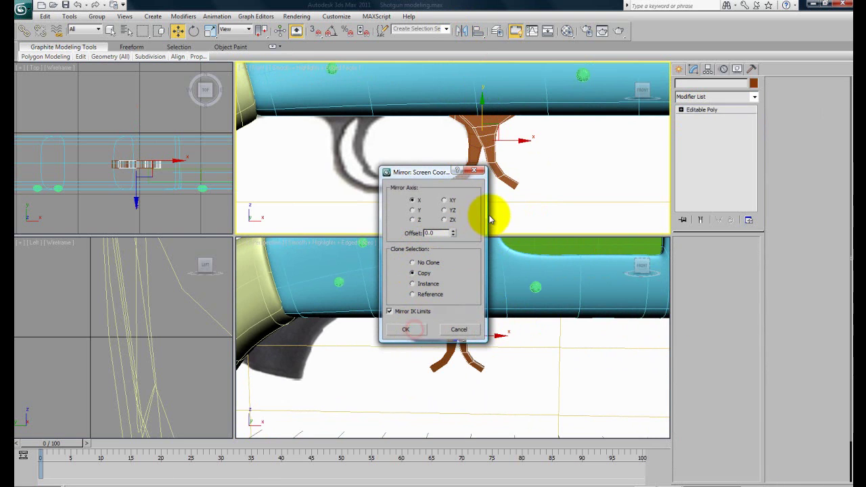
Move the mirrored arm along the X axis to the grip-side end of the reference guard
scroll(496, 175, "down", 2)
left_click_drag(499, 136, 387, 129)
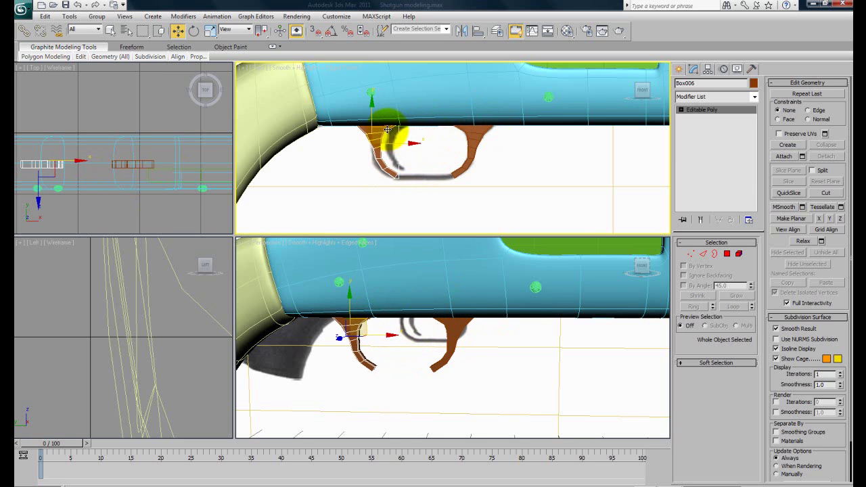
scroll(420, 190, "up", 4)
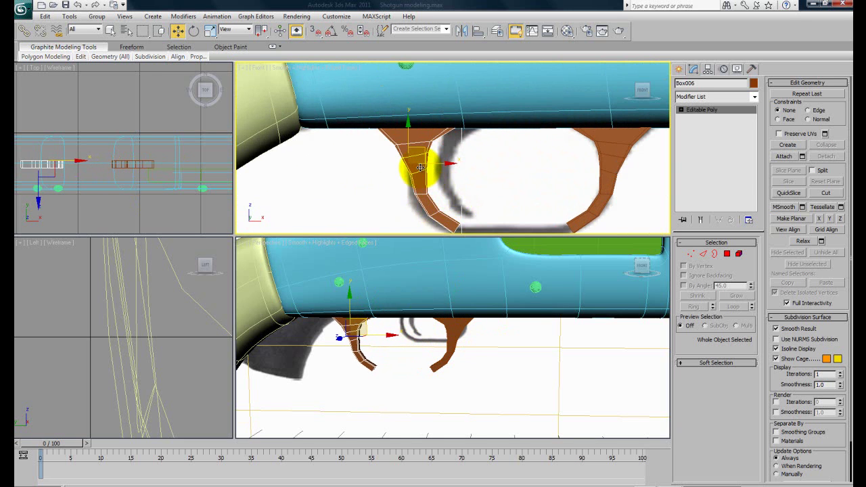
With see-through display on, reposition the rear arm's upper and middle vertex rows to follow the reference outline
key("alt+x")
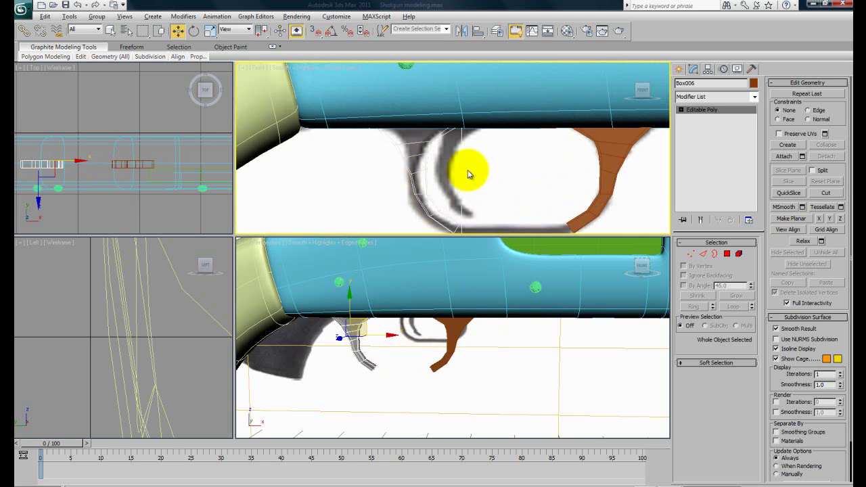
scroll(463, 170, "down", 3)
left_click(681, 110)
left_click(699, 118)
scroll(433, 166, "up", 4)
left_click_drag(408, 153, 434, 144)
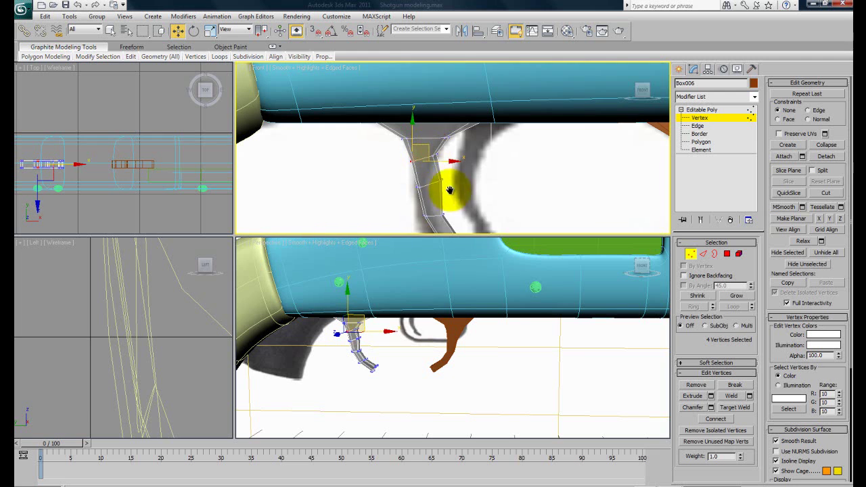
middle_click_drag(431, 201, 426, 173)
left_click_drag(402, 153, 427, 147)
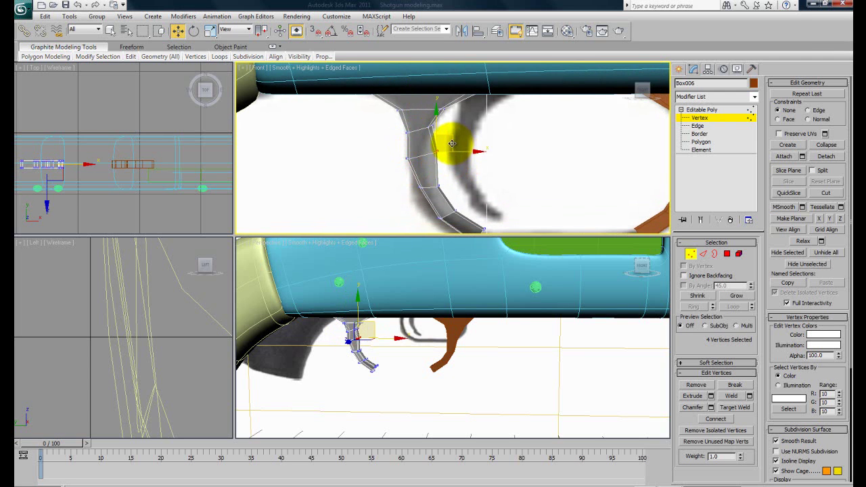
middle_click_drag(434, 187, 436, 174)
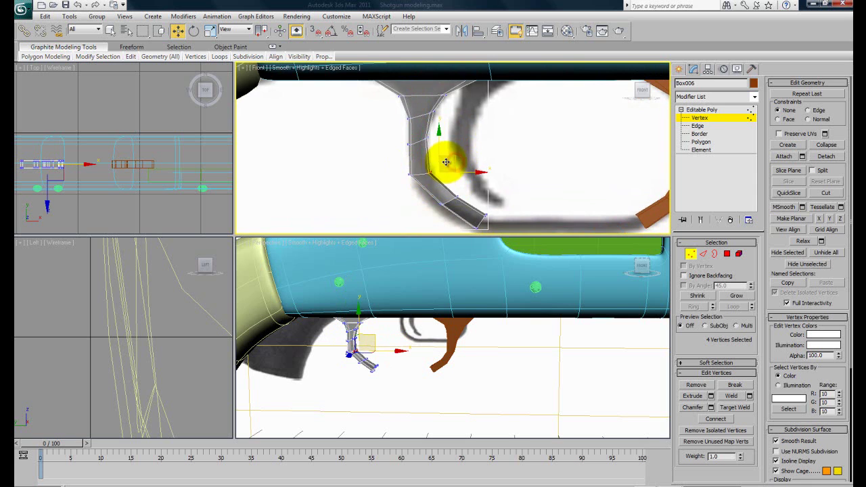
Shape the rear arm's lower bend and end vertices to the reference outline, restore opaque display and clear the selection
middle_click_drag(459, 196, 450, 188)
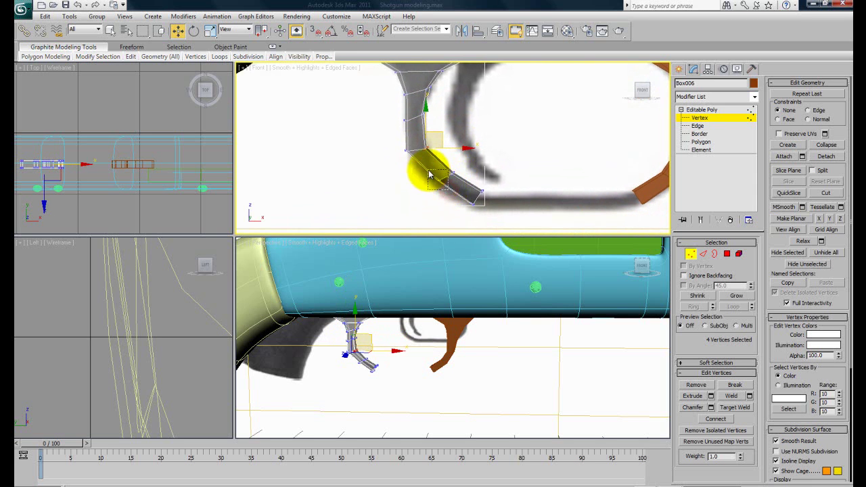
left_click_drag(429, 172, 428, 169)
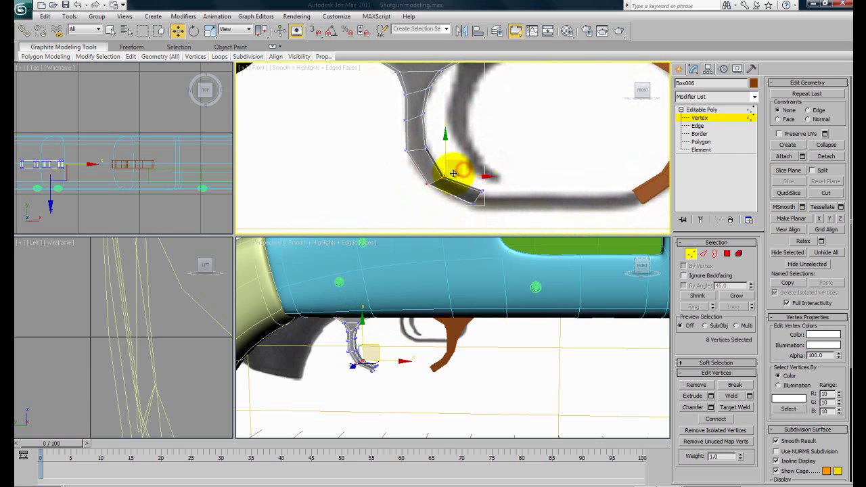
left_click_drag(453, 174, 454, 174)
mouse_move(496, 214)
left_mouse_down()
mouse_move(463, 193)
mouse_move(499, 207)
left_mouse_up()
left_click(511, 201)
left_click_drag(471, 178, 499, 204)
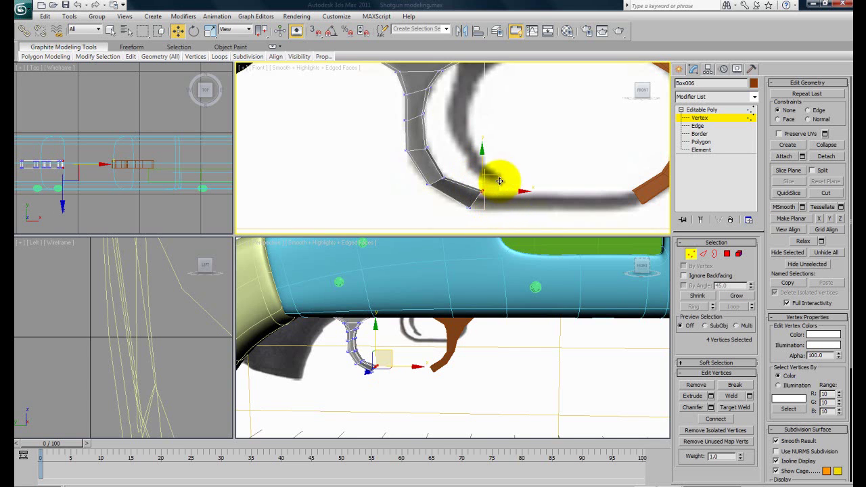
scroll(493, 172, "down", 3)
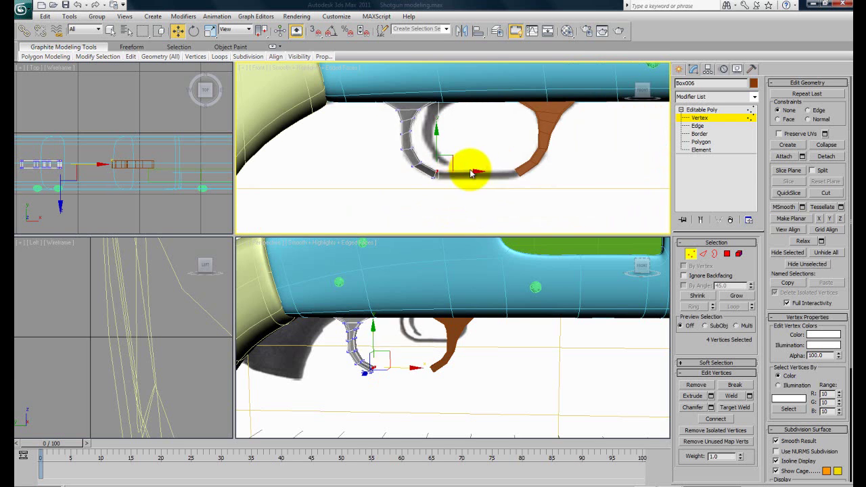
key("alt+x")
middle_click_drag(425, 351, 448, 374, "alt")
left_click(512, 377)
Leave vertex editing and attach the front guard arm to the rear arm so both form one editable poly object
scroll(482, 368, "up", 3)
mouse_move(441, 332)
middle_mouse_down()
mouse_move(439, 343)
mouse_move(435, 332)
middle_mouse_up()
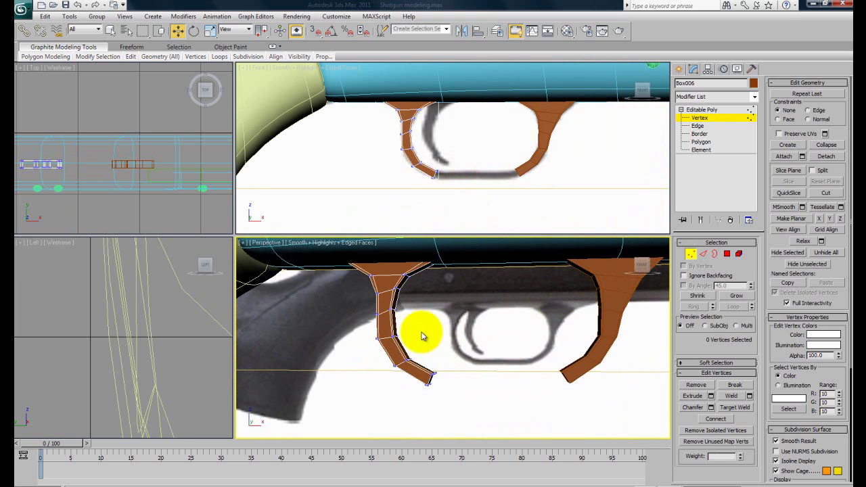
middle_click_drag(614, 302, 564, 313, "alt")
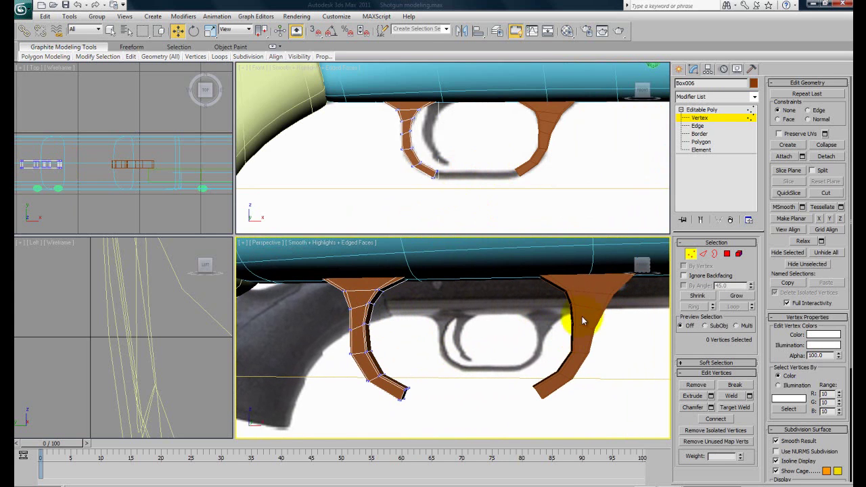
left_click(701, 111)
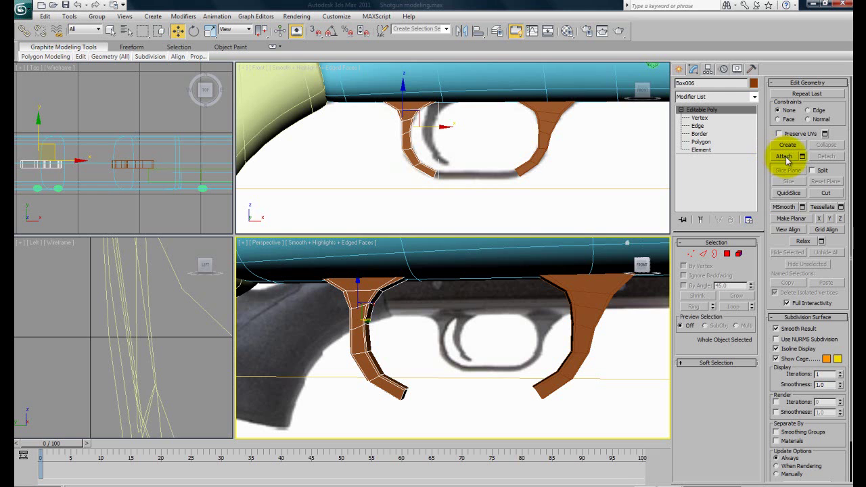
left_click(785, 157)
middle_click_drag(587, 317, 557, 322, "alt")
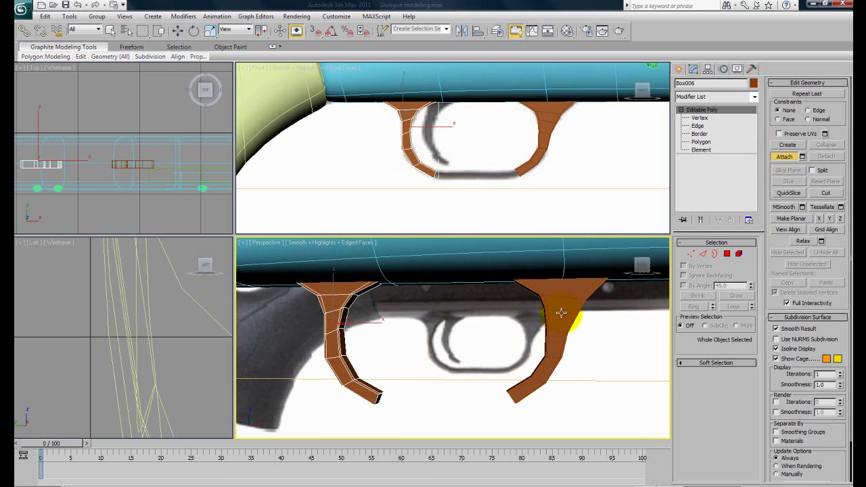
left_click(563, 313)
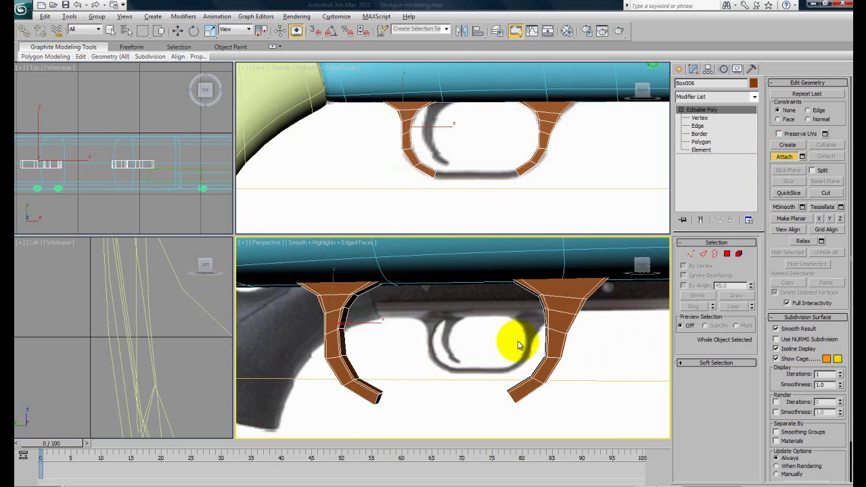
middle_click_drag(512, 344, 516, 350, "alt")
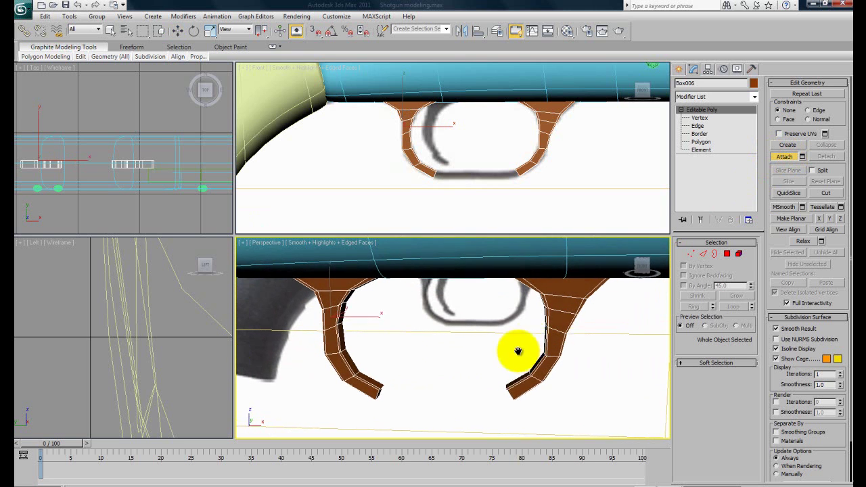
left_click(784, 157)
left_click(701, 118)
left_click_drag(535, 429, 348, 309)
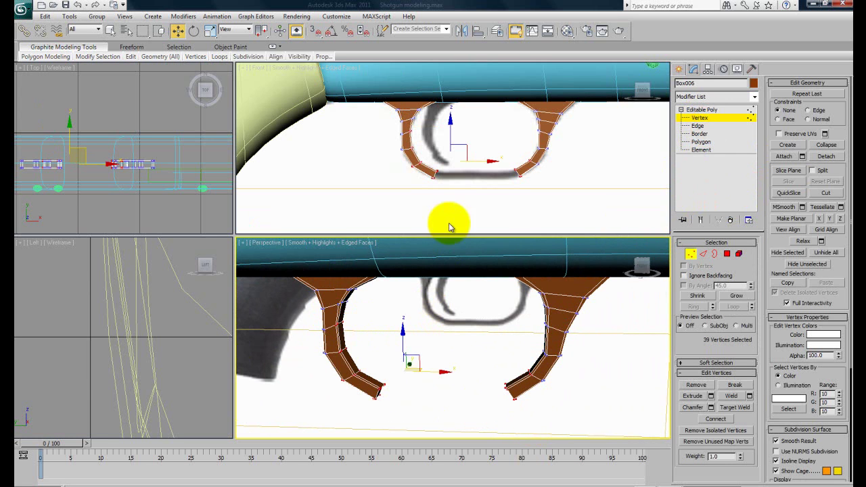
left_click(465, 150)
left_click_drag(460, 151, 478, 165)
right_click(479, 168)
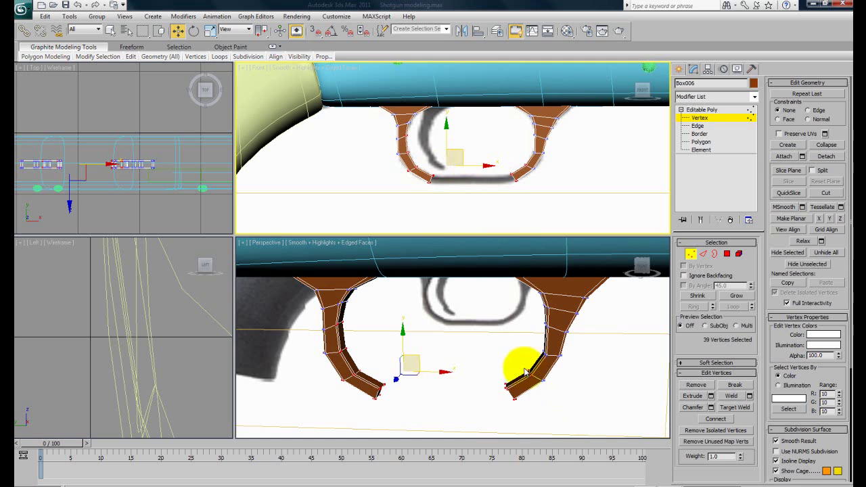
middle_click_drag(493, 387, 532, 348)
middle_click_drag(504, 299, 487, 277, "alt")
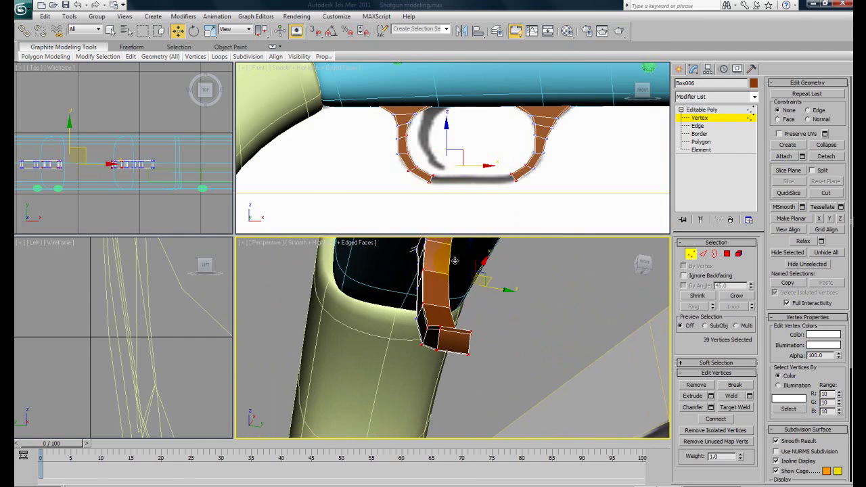
Try to bridge the two guard arms by selecting the polygons on both lower end faces and applying Bridge
left_click(701, 142)
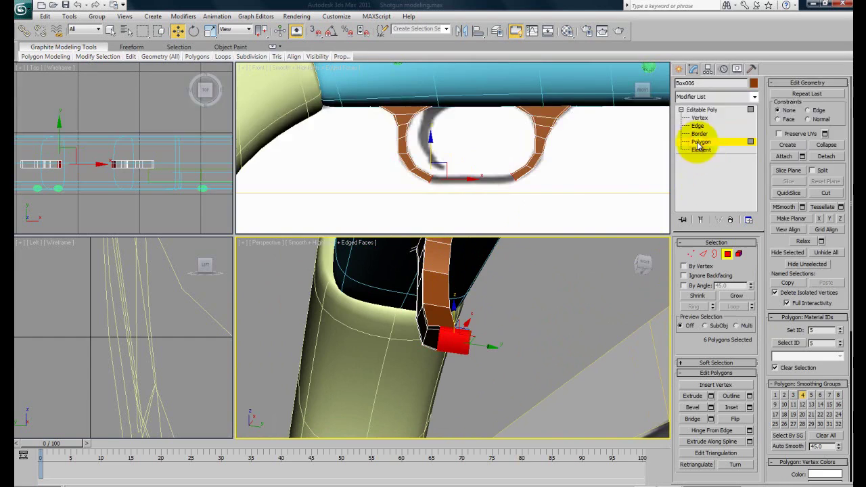
middle_click_drag(495, 368, 413, 348, "alt")
left_click(487, 376)
scroll(510, 364, "down", 4)
scroll(501, 362, "up", 5)
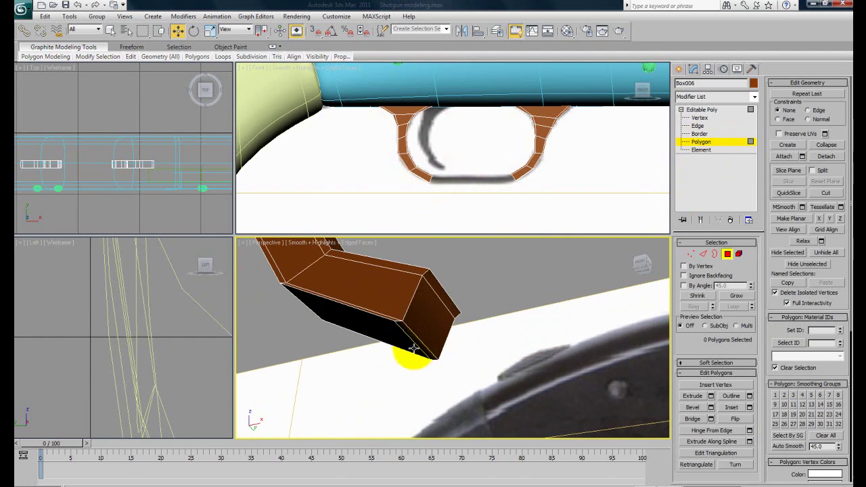
left_click(426, 318, "ctrl")
left_click(444, 291, "ctrl")
middle_click_drag(446, 289, 480, 377, "alt")
left_click(442, 331, "ctrl")
middle_click_drag(414, 342, 447, 351, "alt")
left_click(693, 409)
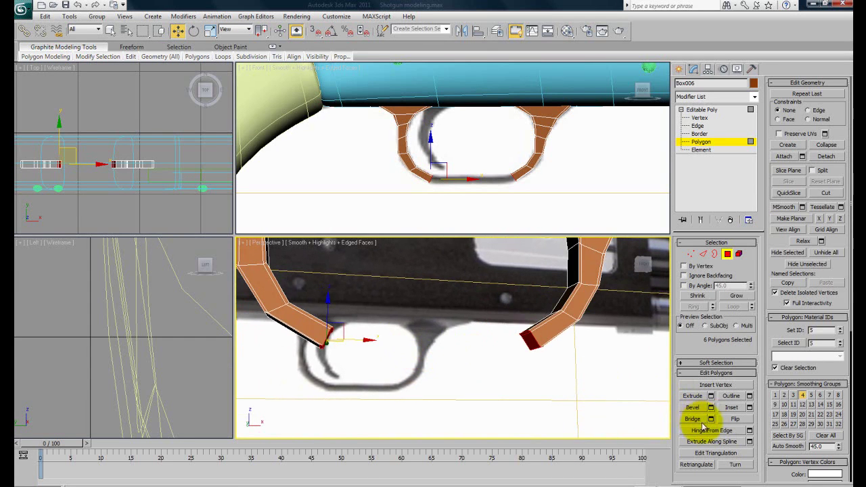
left_click(693, 418)
left_click(509, 386)
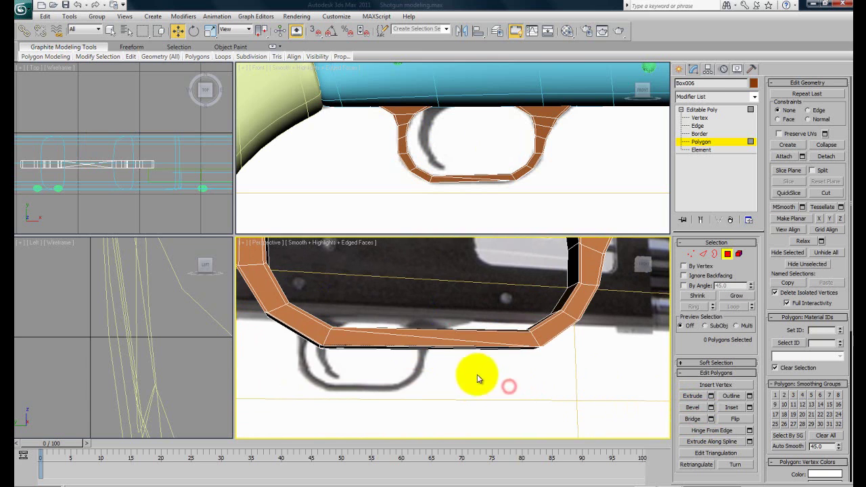
Undo the bridge between the guard arms and clear the end-face polygon selection
middle_click_drag(535, 392, 501, 342, "alt")
key("ctrl+z")
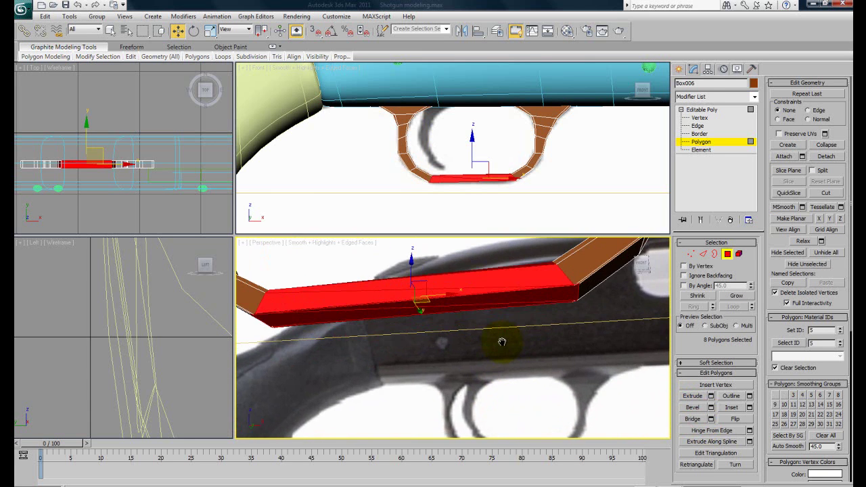
key("ctrl+z")
left_click(516, 353)
middle_click_drag(567, 345, 547, 349, "alt")
scroll(539, 176, "up", 5)
scroll(561, 170, "down", 4)
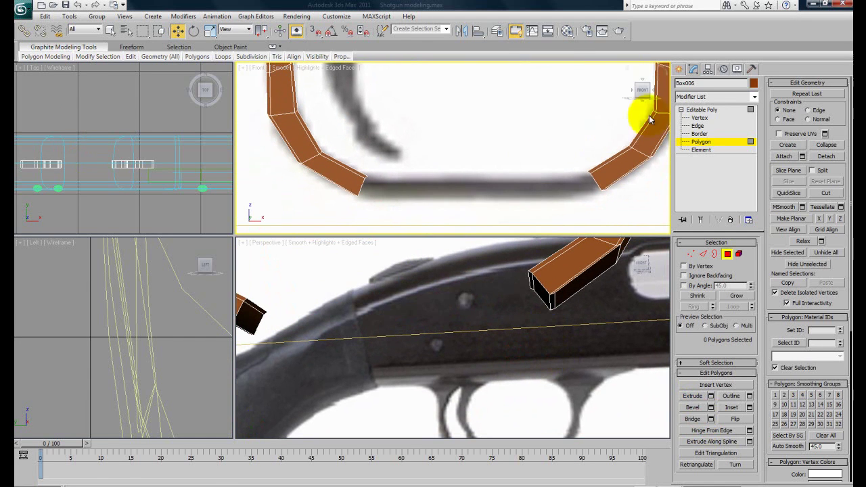
In vertex editing with the front view in wireframe, reposition the rear arm's lower end vertices so its end edge is straight
left_click(700, 118)
middle_click_drag(591, 192, 492, 157)
scroll(493, 158, "up", 4)
scroll(560, 164, "up", 2)
mouse_move(566, 165)
middle_mouse_down()
mouse_move(402, 166)
mouse_move(520, 170)
mouse_move(388, 156)
mouse_move(697, 169)
middle_mouse_up()
scroll(508, 161, "up", 1)
scroll(513, 174, "down", 3)
scroll(450, 155, "up", 2)
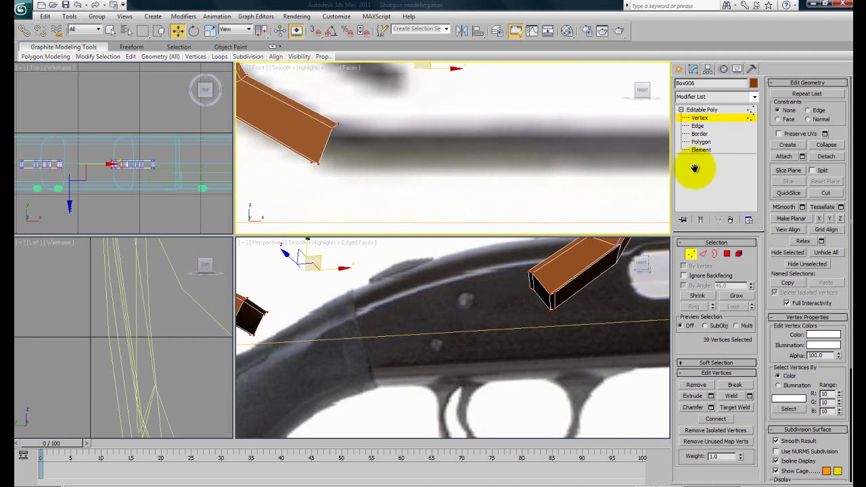
middle_click_drag(458, 160, 561, 180)
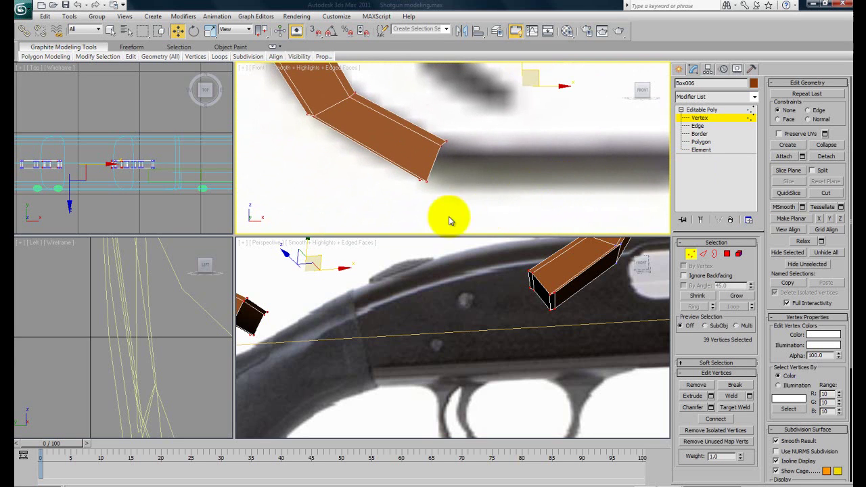
left_click(474, 188)
scroll(436, 189, "up", 2)
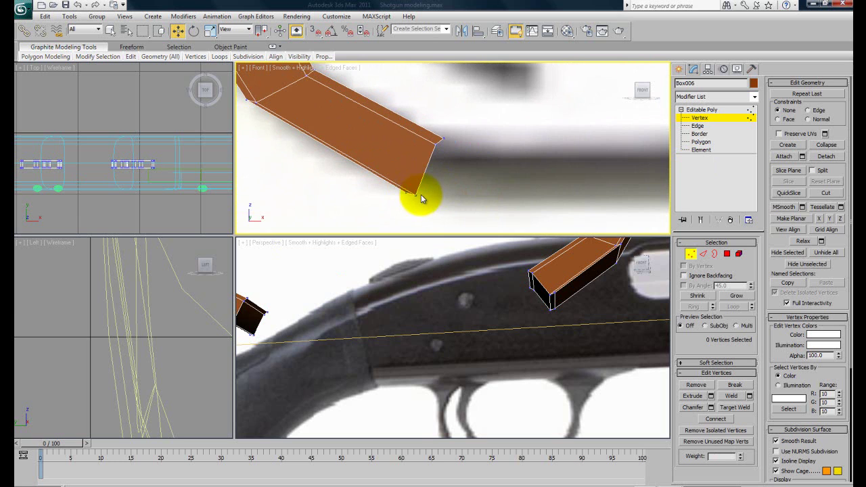
key("F3")
left_click_drag(429, 204, 450, 130)
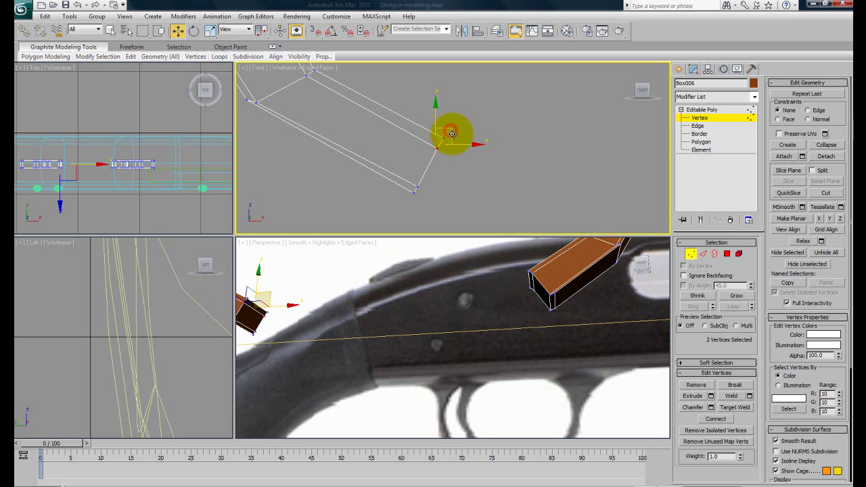
Reposition the front arm's lower end vertices so its end edge is straight, and clear the selection
middle_click_drag(346, 115, 428, 154)
left_click_drag(364, 159, 351, 122)
left_click(428, 141)
middle_click_drag(479, 159, 373, 167)
left_click_drag(448, 157, 466, 129)
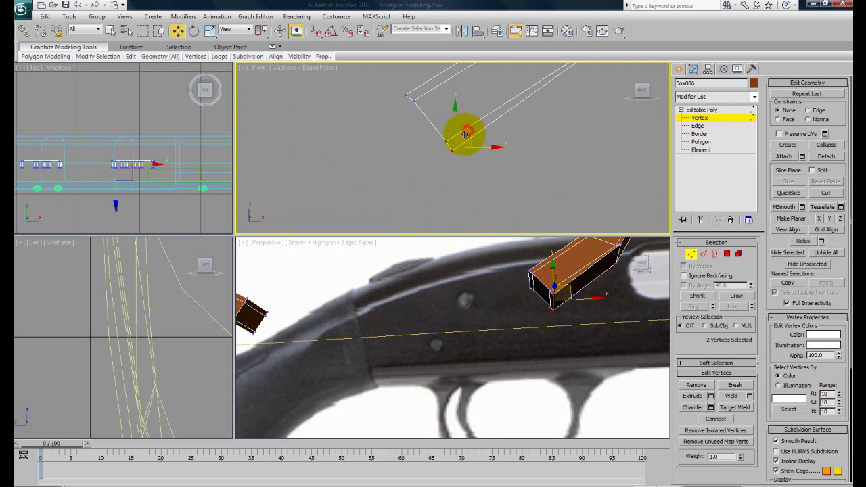
left_click(422, 122)
Select the end-face polygons of both straightened arm ends and try bridging them again
middle_click_drag(517, 315, 613, 315)
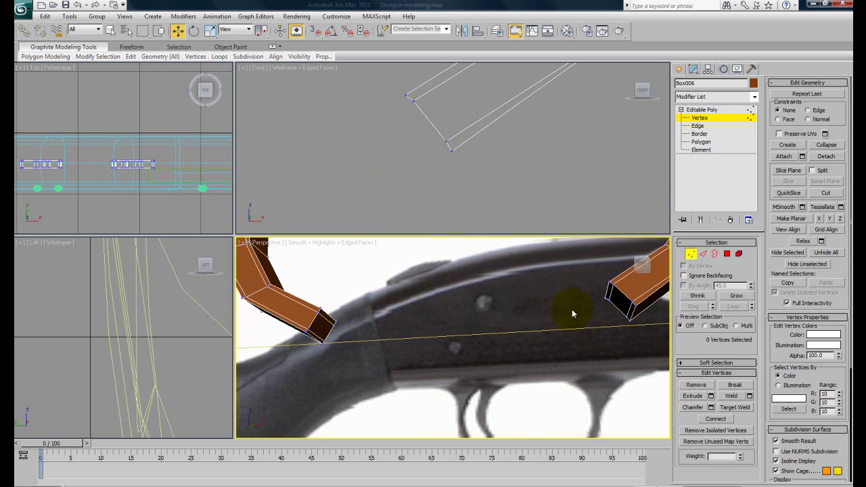
left_click(701, 142)
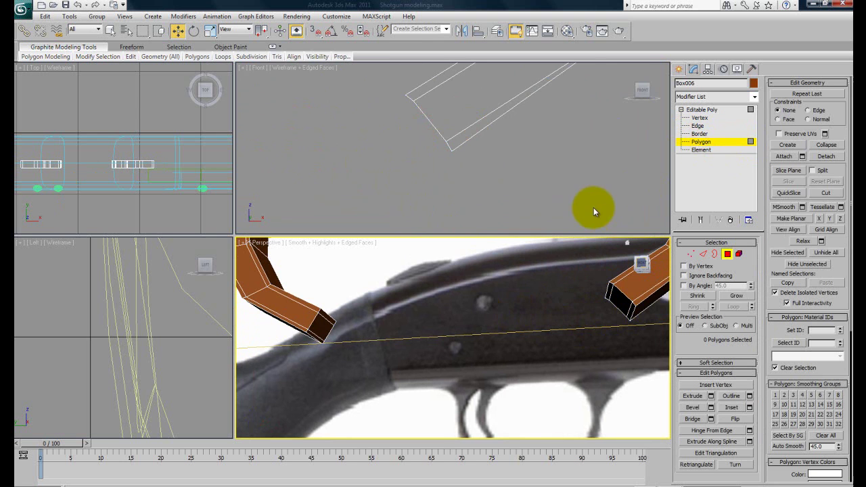
middle_click_drag(428, 304, 451, 346, "alt")
middle_click_drag(504, 327, 531, 330, "alt")
left_click(506, 311, "ctrl")
left_click(496, 300, "ctrl")
left_click(489, 287, "ctrl")
middle_click_drag(431, 337, 460, 342)
left_click(693, 421)
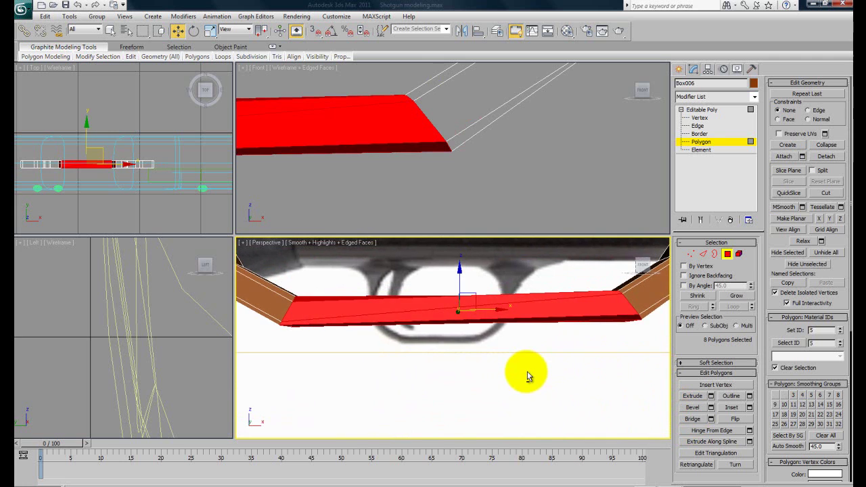
Undo the second bridge between the straightened arm ends
key("ctrl+z")
scroll(514, 361, "up", 3)
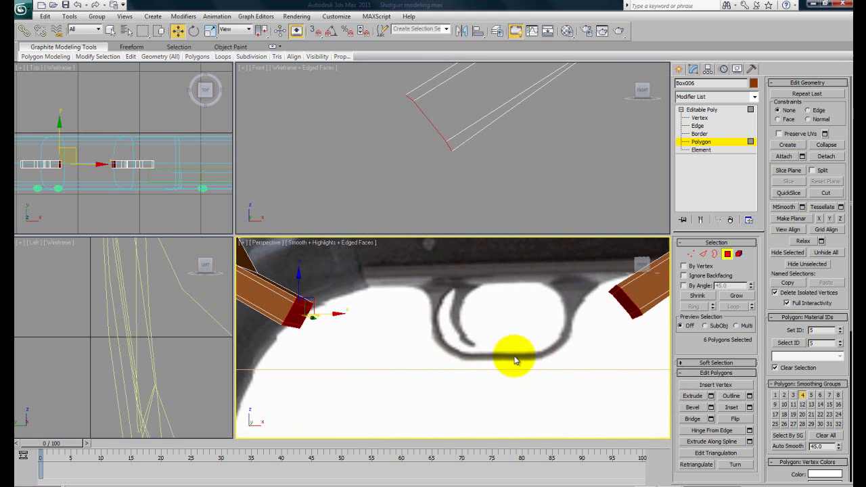
scroll(371, 368, "down", 4)
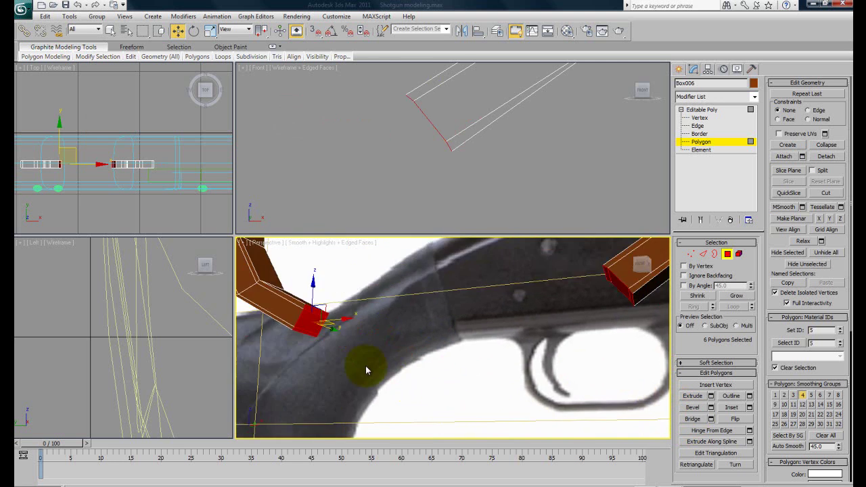
middle_click_drag(367, 367, 492, 398)
scroll(488, 399, "down", 1)
Restore shaded display in the front view and rotate the rear arm's end vertices until its end face is vertical
right_click(501, 182)
scroll(500, 183, "down", 3)
middle_click_drag(454, 177, 528, 174)
scroll(467, 179, "down", 2)
key("F3")
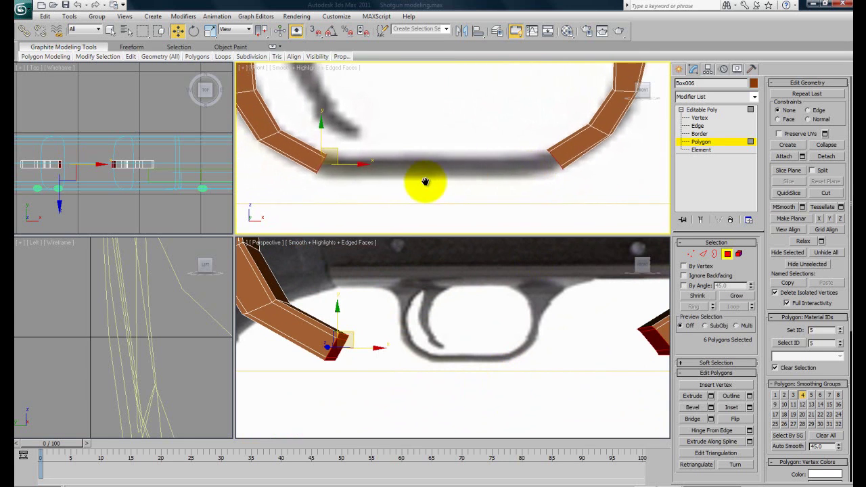
middle_click_drag(416, 184, 507, 178)
left_click(699, 119)
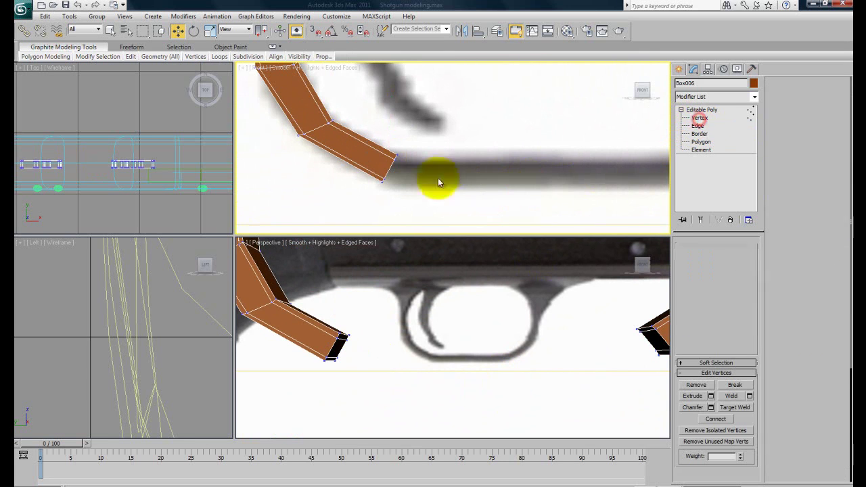
middle_click_drag(408, 201, 420, 195)
left_click_drag(450, 198, 449, 197)
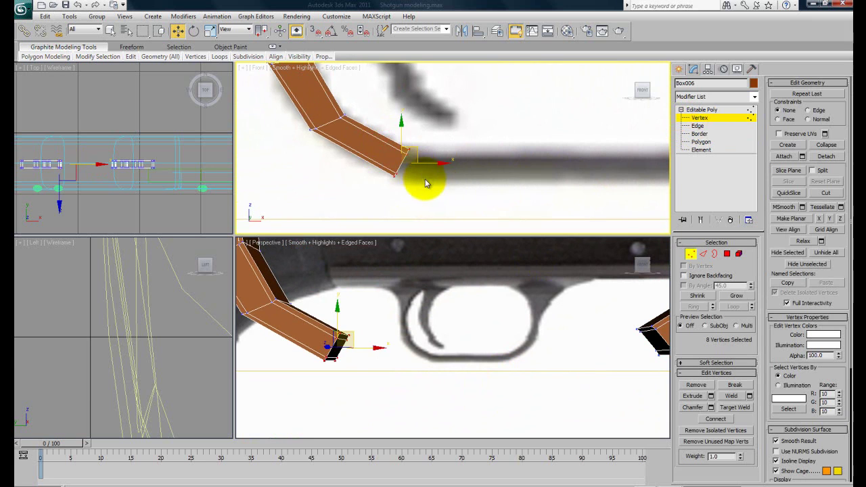
key("e")
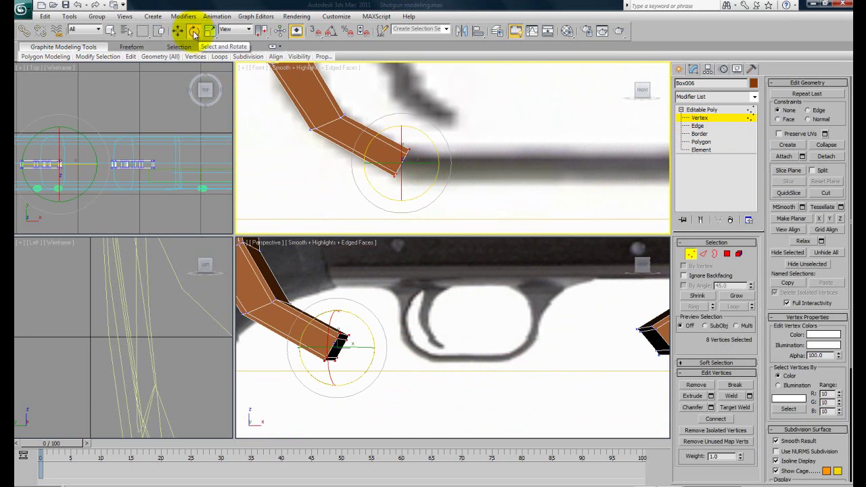
left_click_drag(422, 192, 418, 152)
key("w")
Rotate the front arm's end vertices toward vertical and move them onto the reference guard's lower bar
middle_click_drag(471, 174, 324, 178)
middle_click_drag(530, 172, 453, 181)
left_click_drag(490, 140, 537, 191)
left_click_drag(481, 140, 526, 212)
key("e")
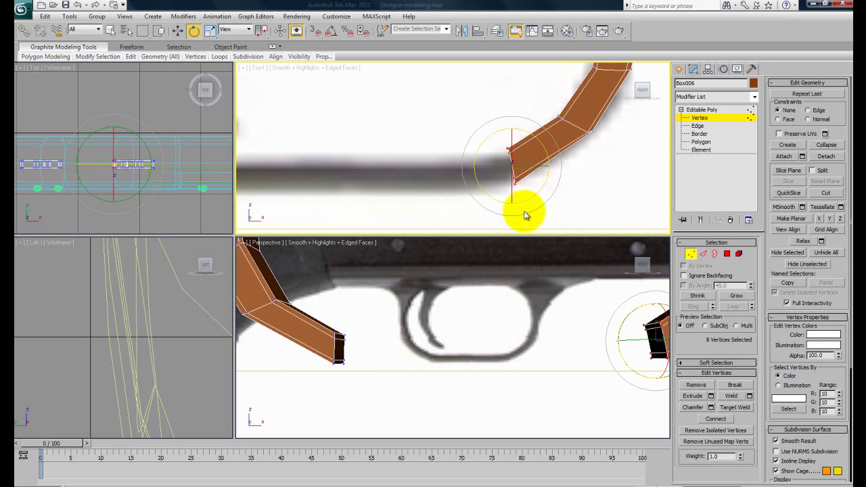
key("w")
left_click_drag(524, 163, 520, 165)
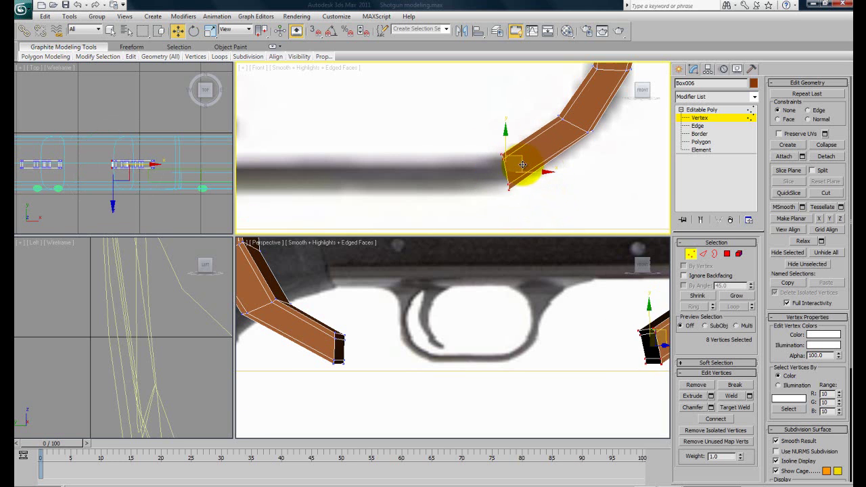
Reselect the polygons on both rotated arm end faces and try to bridge them into the guard's lower bar
left_click(701, 141)
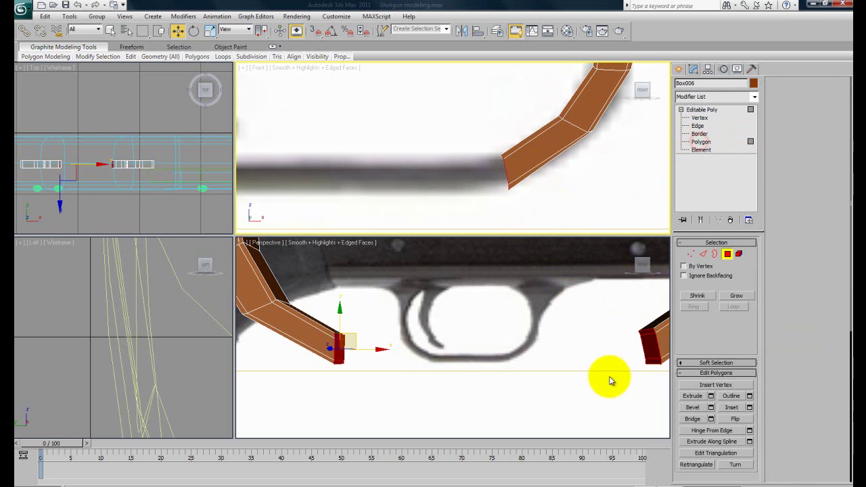
left_click(535, 363)
middle_click_drag(421, 369, 410, 364, "alt")
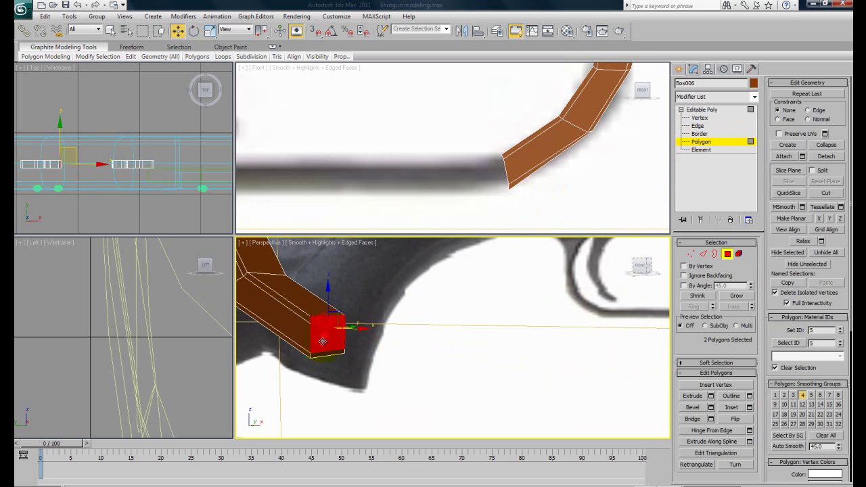
middle_click_drag(456, 379, 305, 366, "alt")
left_click(576, 321, "ctrl")
left_click(577, 336, "ctrl")
middle_click_drag(443, 332, 522, 338)
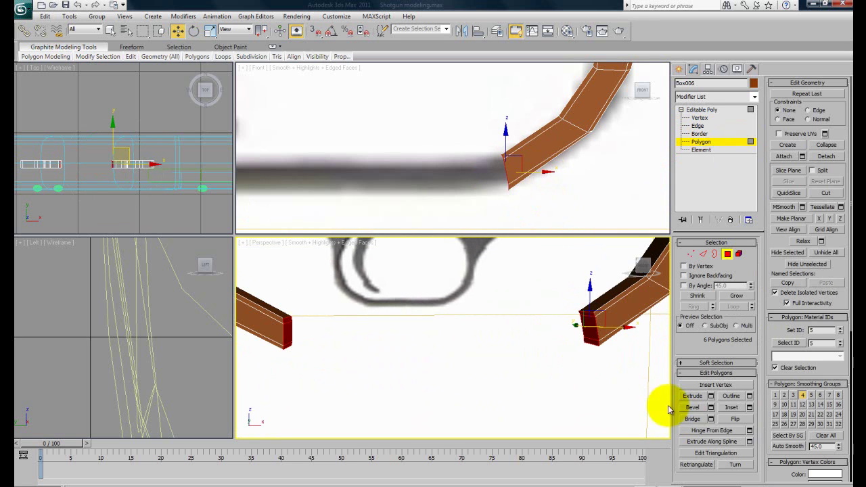
left_click(692, 420)
Undo the bridge between the rotated end faces and clear the polygon selection
middle_click_drag(566, 390, 454, 329, "alt")
key("ctrl+z")
left_click(453, 326)
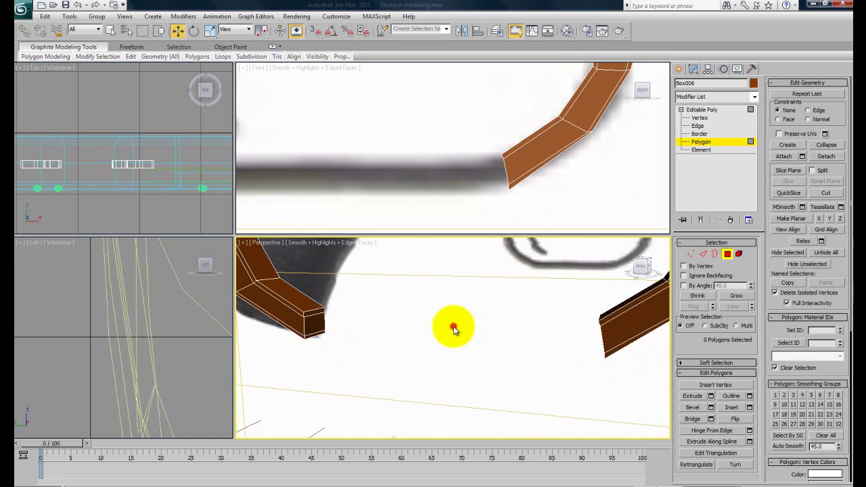
Open the end faces of both trigger guard arms and enter border editing
middle_click_drag(453, 326, 485, 329)
scroll(498, 324, "up", 1)
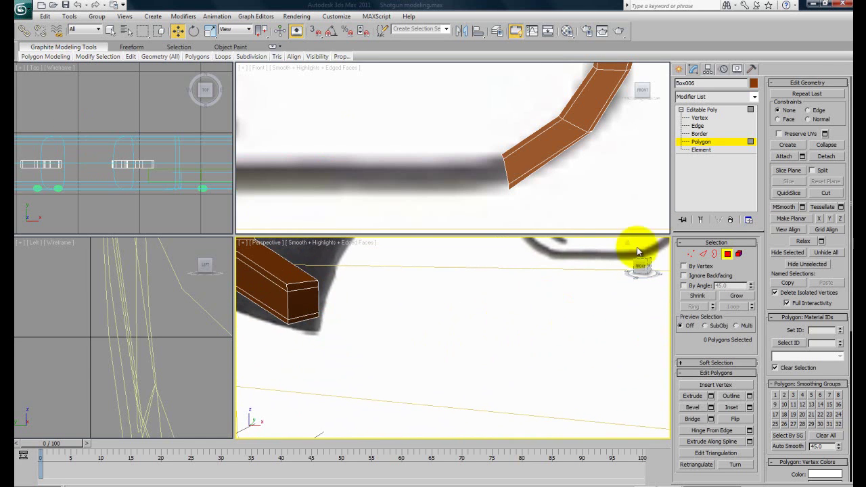
middle_click_drag(418, 310, 357, 343, "alt")
scroll(418, 328, "down", 1)
key("ctrl+z")
left_click(491, 333)
left_click(700, 134)
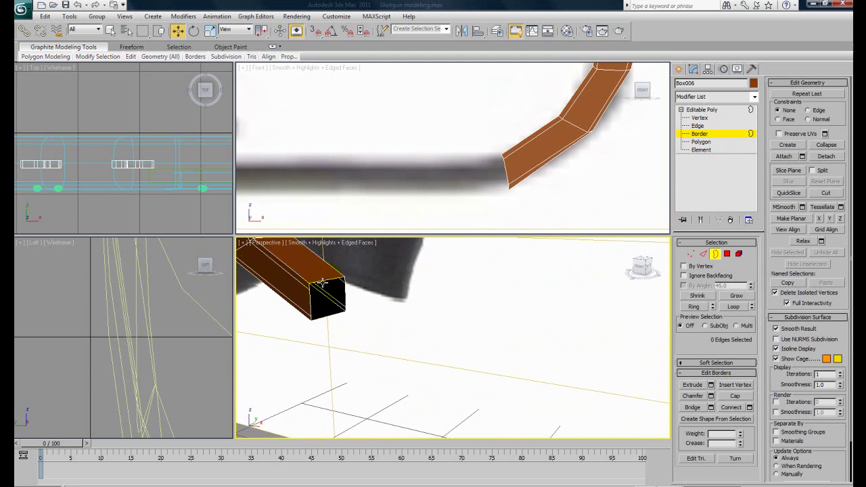
Try bridging the open borders at both arm ends into a lower bar, and undo the bridge
middle_click_drag(343, 306, 586, 322, "alt")
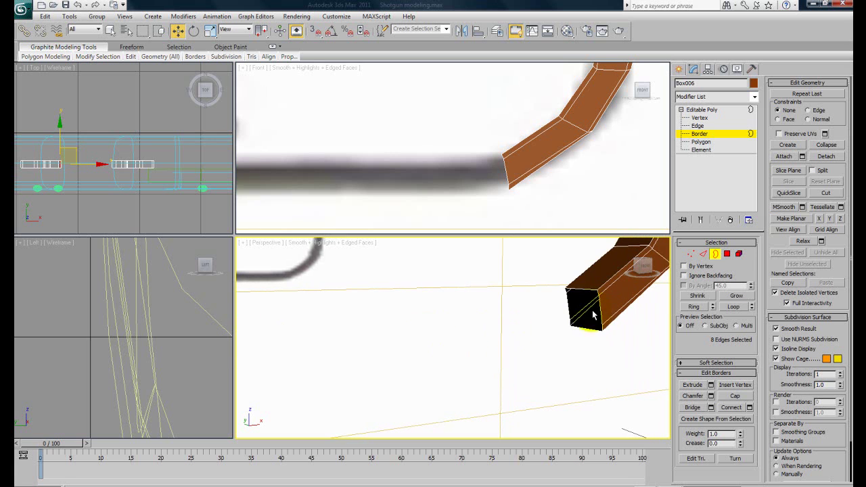
left_click(576, 289, "ctrl")
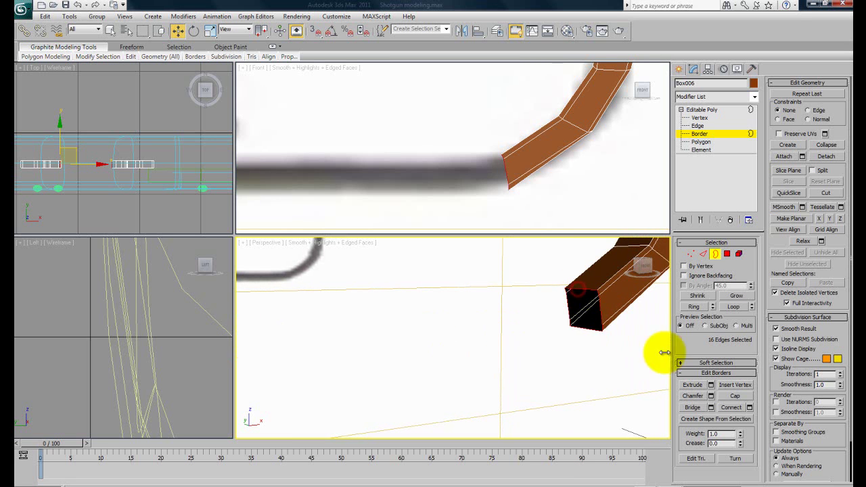
left_click(691, 408)
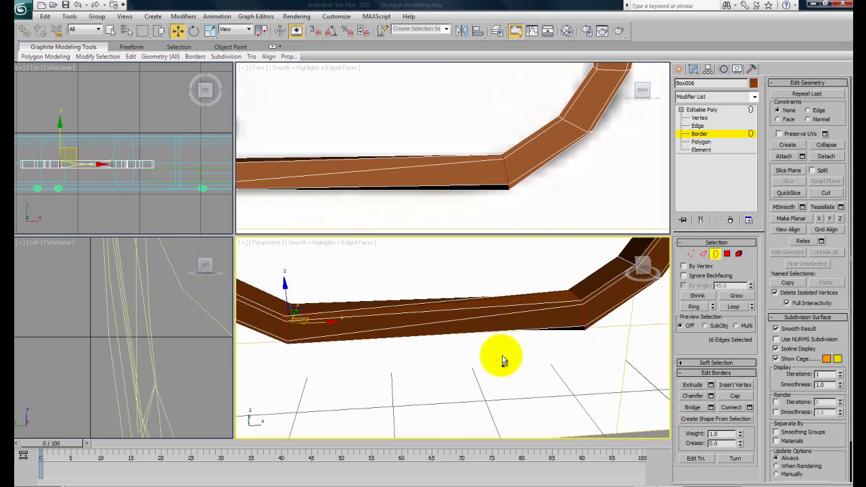
key("ctrl+z")
middle_click_drag(438, 343, 485, 342)
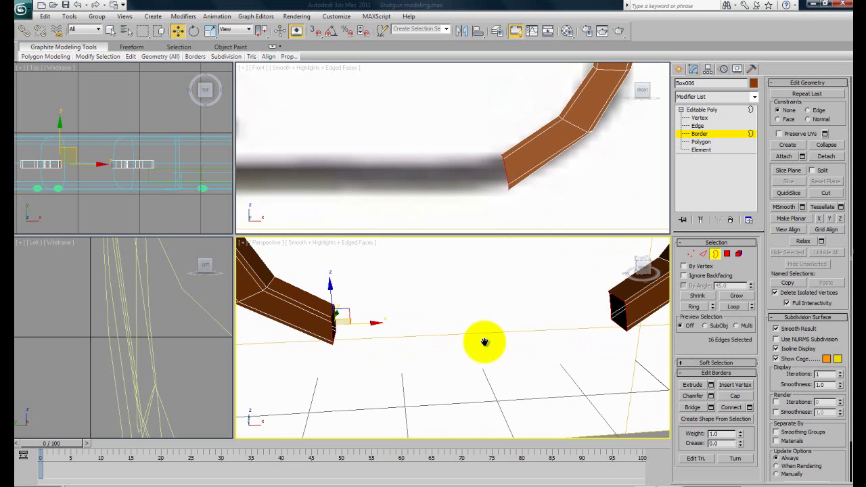
mouse_move(424, 344)
middle_mouse_down("alt")
mouse_move(403, 346)
mouse_move(417, 333)
middle_mouse_up("alt")
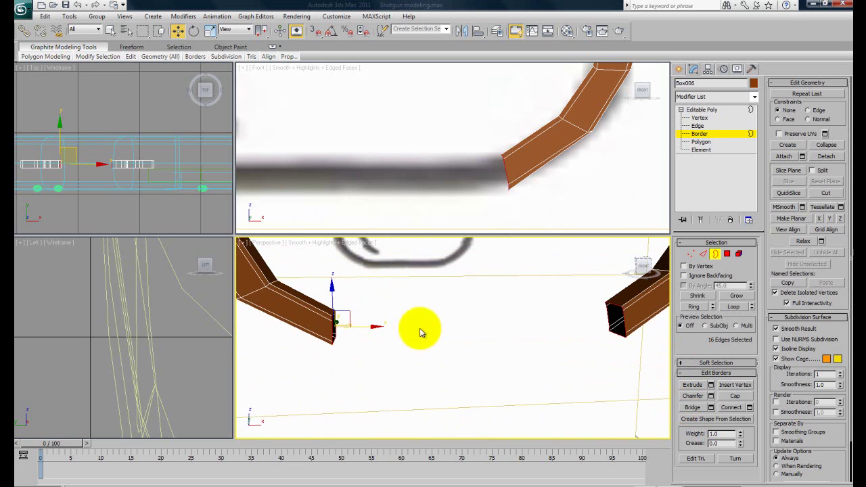
scroll(440, 174, "down", 3)
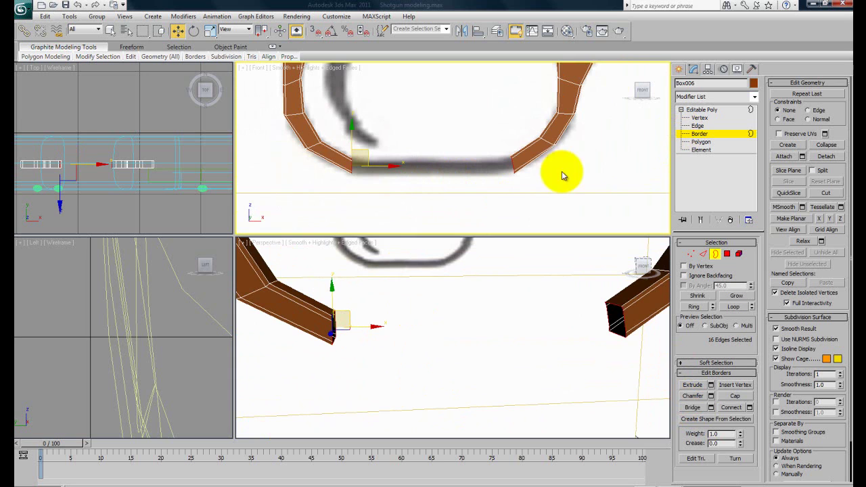
left_click(545, 358)
Select the rear arm's open border and extrude it horizontally along the reference guard's lower bar to about its middle
middle_click_drag(397, 328, 407, 355, "alt")
scroll(440, 350, "up", 3)
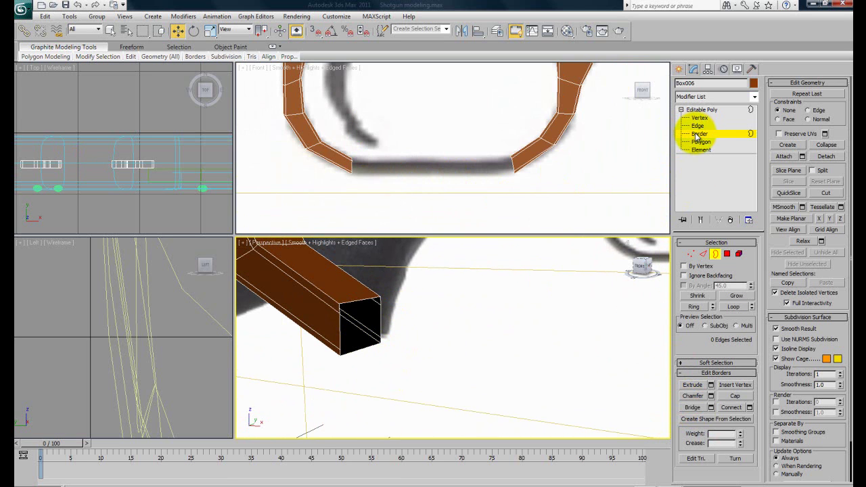
left_click(441, 283)
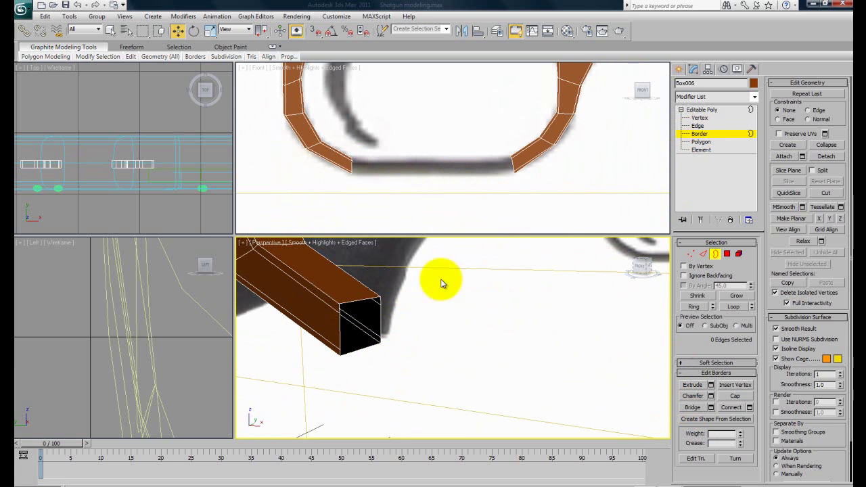
left_click(356, 301)
middle_click_drag(389, 180, 396, 192)
scroll(398, 190, "down", 3)
scroll(404, 183, "up", 1)
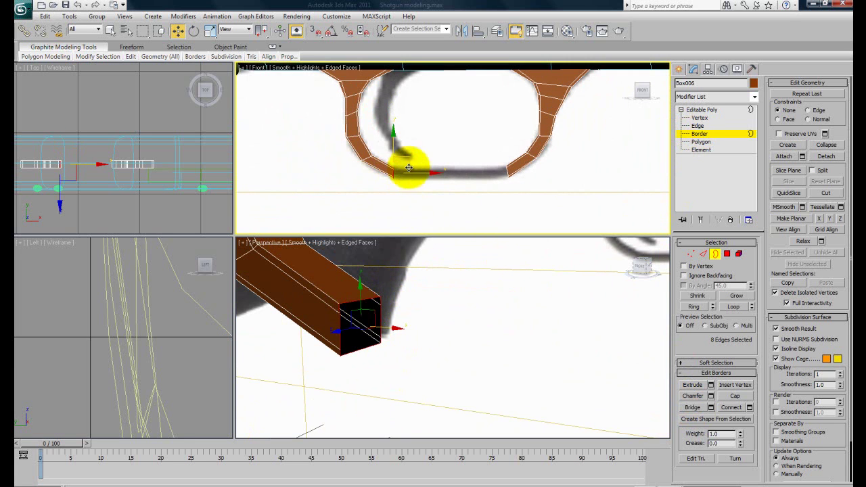
left_click_drag(406, 157, 456, 157, "shift")
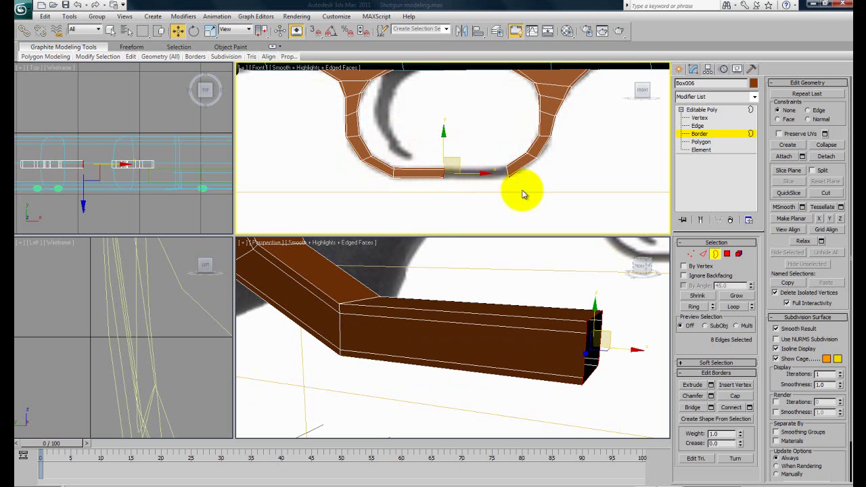
Select the front arm's open border and extrude it rearward along the lower bar, leaving a small gap to the rear section
middle_click_drag(599, 376, 575, 324, "alt")
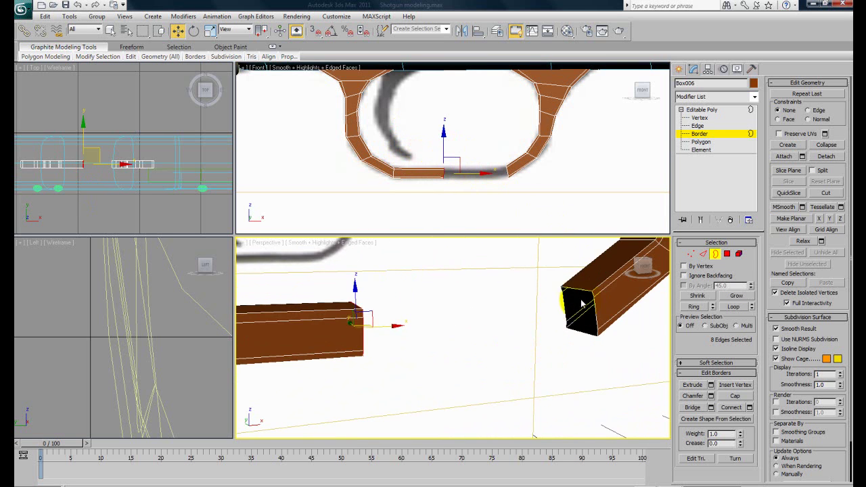
left_click(573, 290)
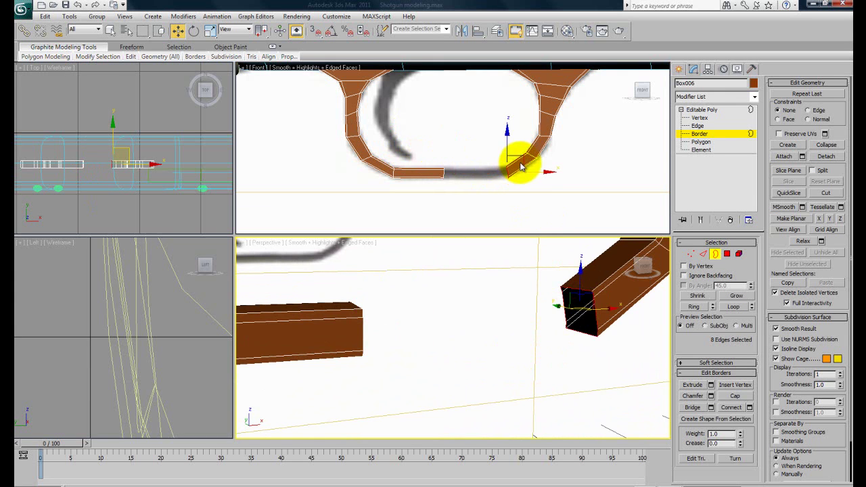
middle_click_drag(527, 168, 521, 176)
left_click_drag(509, 168, 467, 179, "shift")
left_click(427, 371)
Try bridging the two facing borders across the lower bar's small gap, and undo the bridge
scroll(400, 396, "up", 5)
scroll(339, 362, "up", 2)
middle_click_drag(348, 373, 607, 408)
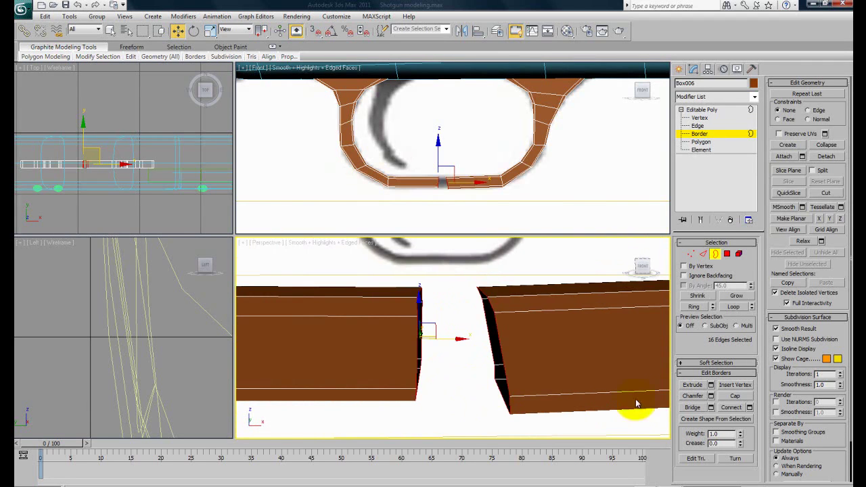
left_click(692, 407)
middle_click_drag(473, 360, 592, 381, "alt")
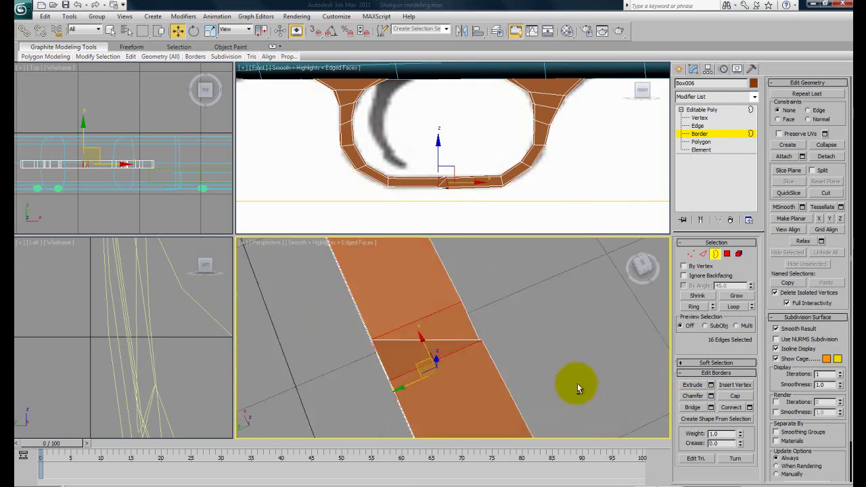
left_click_drag(592, 384, 454, 347, "alt")
middle_click_drag(454, 347, 465, 365, "alt")
key("ctrl+z")
left_click(463, 370)
Target weld the front section's upper near-side end vertices onto the matching vertices of the rear section
middle_click_drag(492, 325, 460, 349, "alt")
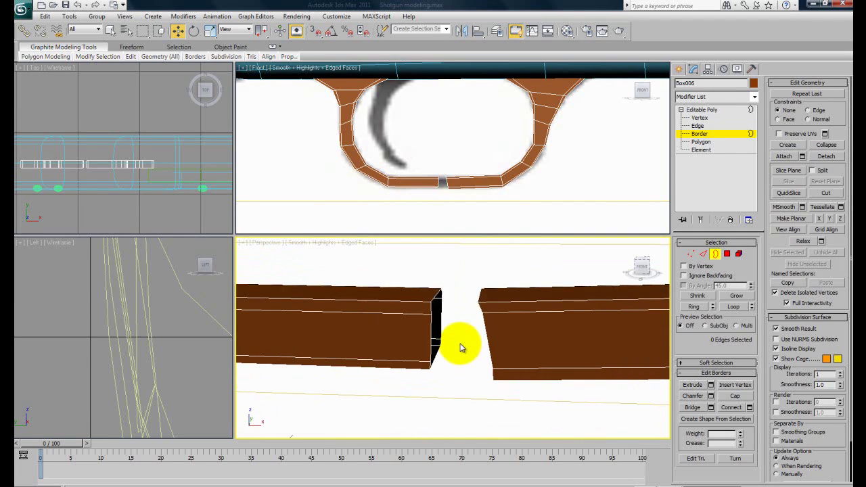
scroll(460, 348, "up", 4)
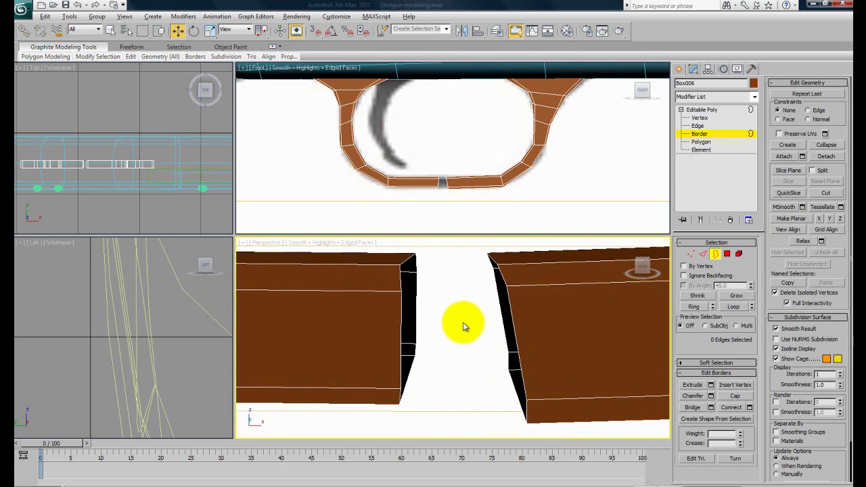
scroll(464, 327, "down", 3)
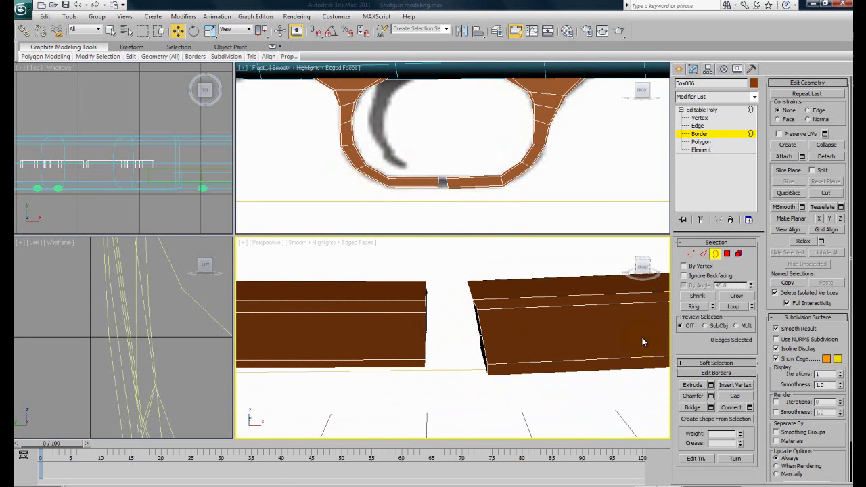
middle_click_drag(538, 358, 531, 372)
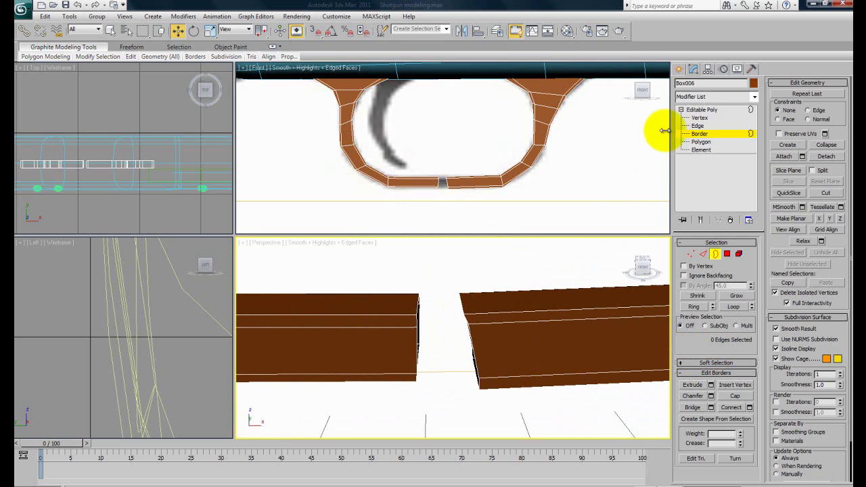
left_click(701, 119)
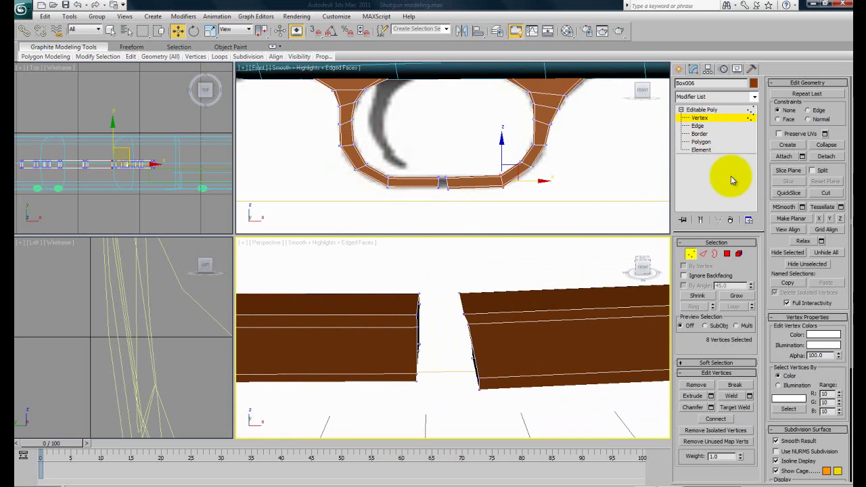
left_click(740, 408)
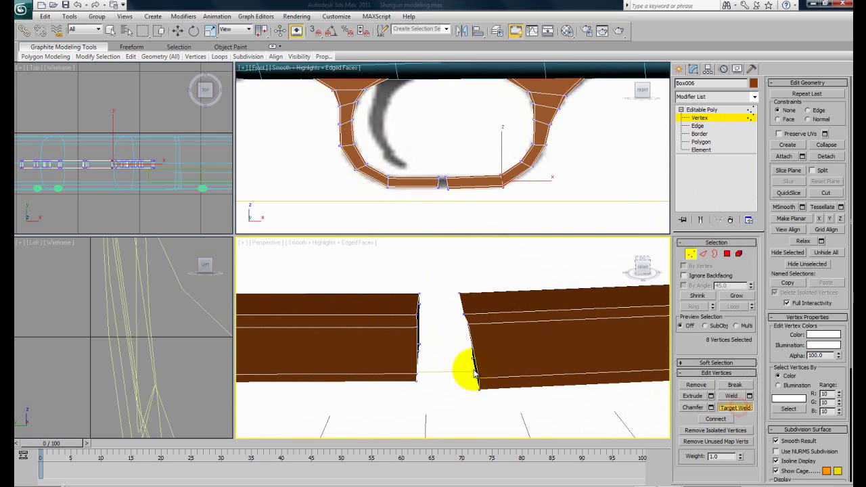
scroll(461, 367, "up", 5)
left_click_drag(470, 292, 399, 292)
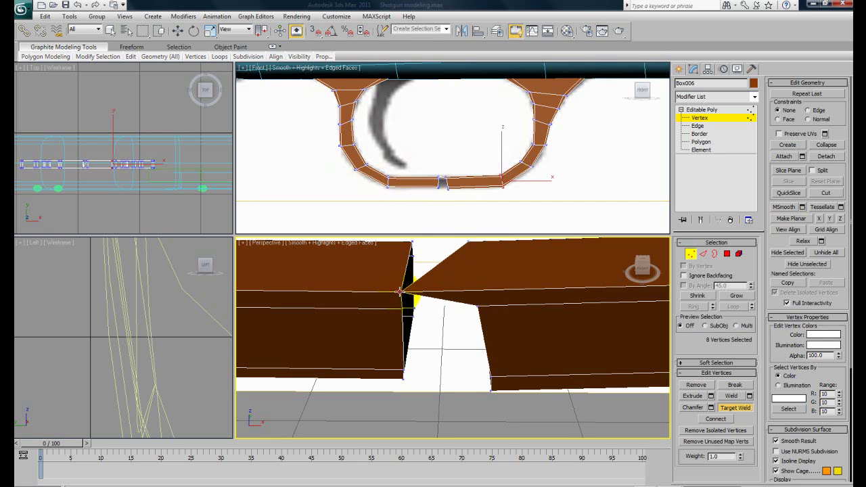
left_click(477, 306)
left_click(403, 311)
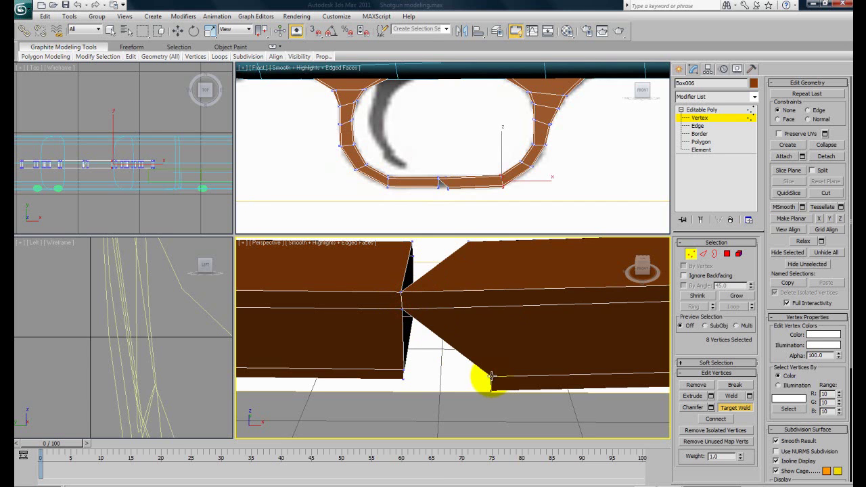
Target weld the front section's lower near-side end vertices onto the rear section's matching vertices
left_click(404, 371)
middle_click_drag(434, 387, 447, 283, "alt")
scroll(448, 284, "up", 2)
left_click(535, 355)
left_click(360, 331)
Target weld the remaining far-side end vertices of the front section onto the rear section and leave vertex editing
middle_click_drag(359, 336, 420, 327, "alt")
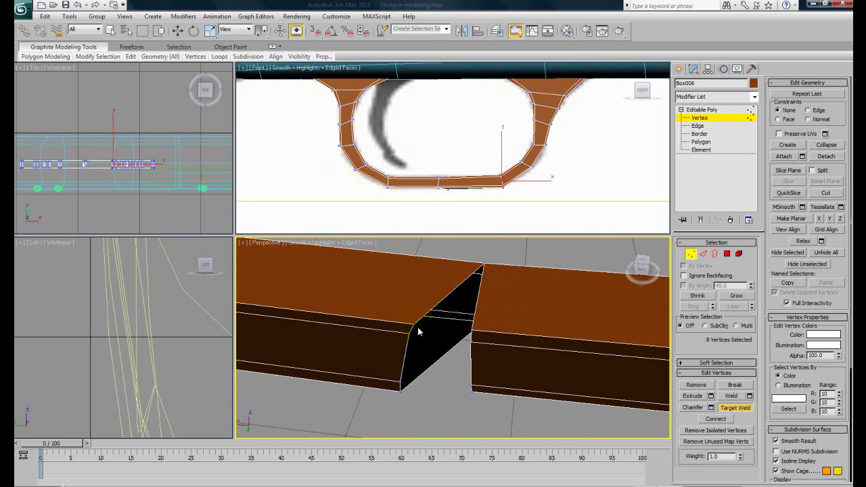
left_click(471, 329)
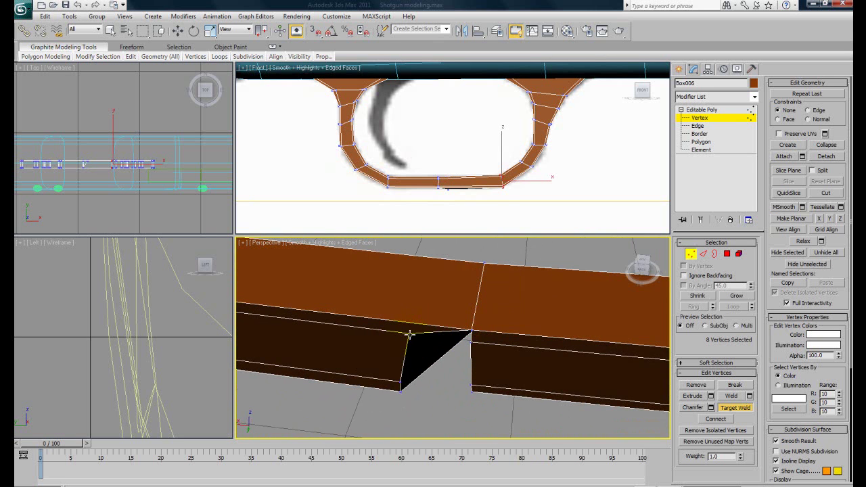
left_click(471, 343)
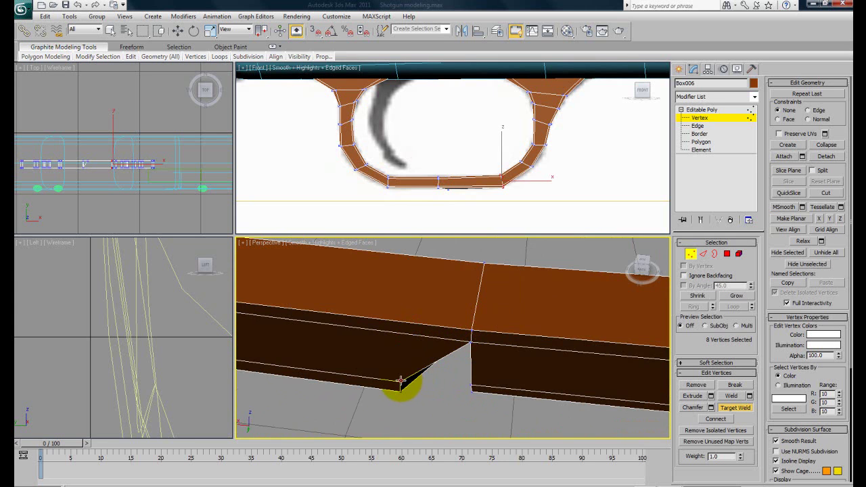
left_click(470, 386)
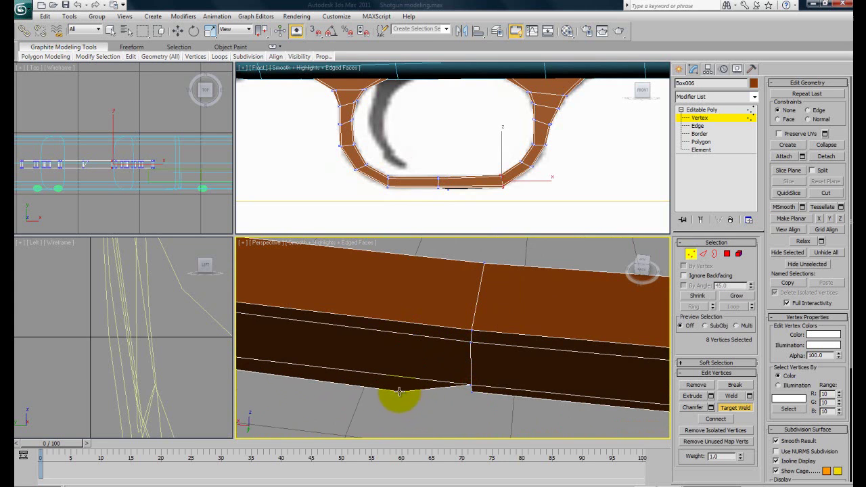
left_click(471, 391)
right_click(481, 400)
middle_click_drag(481, 400, 375, 368, "alt")
scroll(374, 368, "down", 5)
middle_click_drag(460, 377, 481, 416, "alt")
left_click(704, 117)
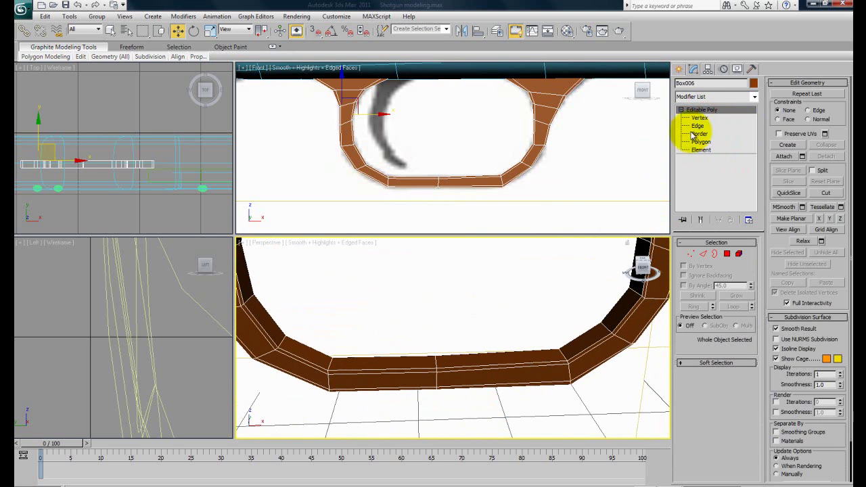
Apply a TurboSmooth modifier to the trigger guard, enable Isoline Display and increase the iterations by one
left_click(755, 96)
left_click_drag(757, 127, 740, 380)
left_click(710, 379)
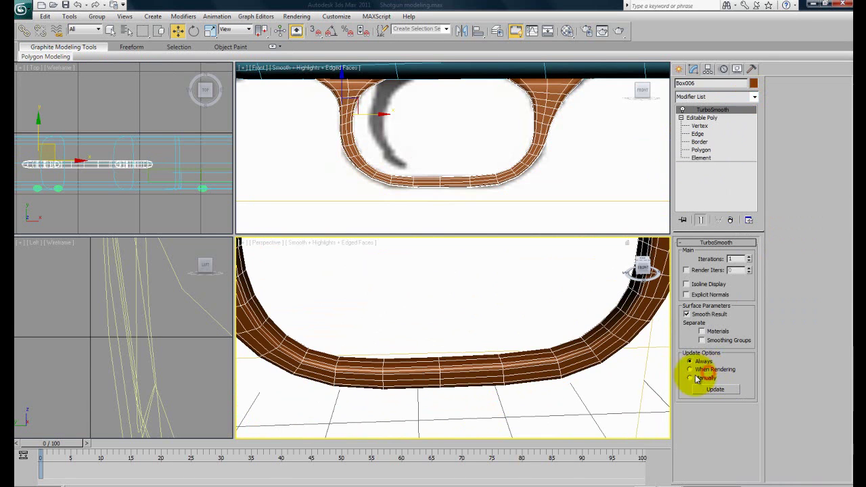
left_click(686, 283)
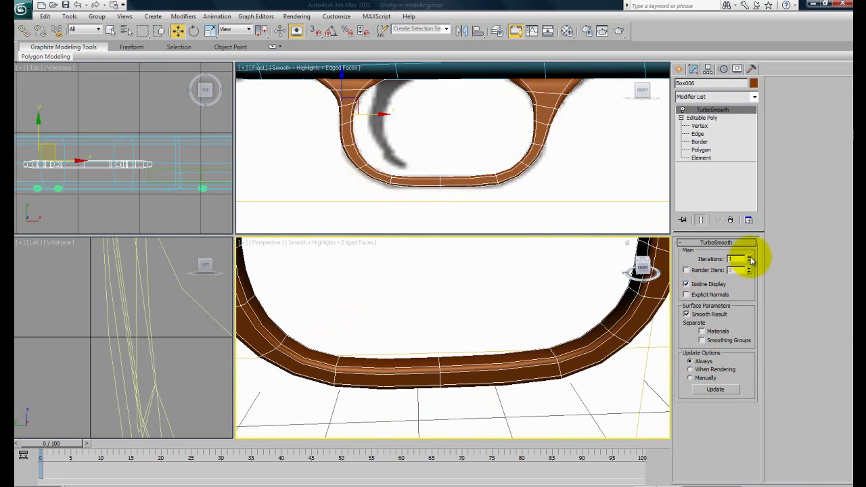
left_click(749, 257)
Deselect the guard, hide edged faces in the perspective view and inspect the smoothed guard beneath the receiver
scroll(575, 348, "down", 4)
left_click(557, 387)
middle_click_drag(557, 388, 518, 398, "alt")
key("F4")
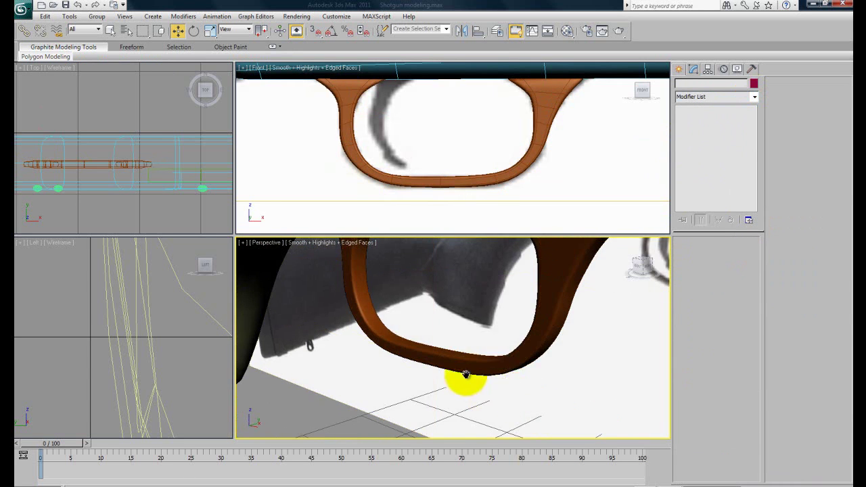
key("alt+space")
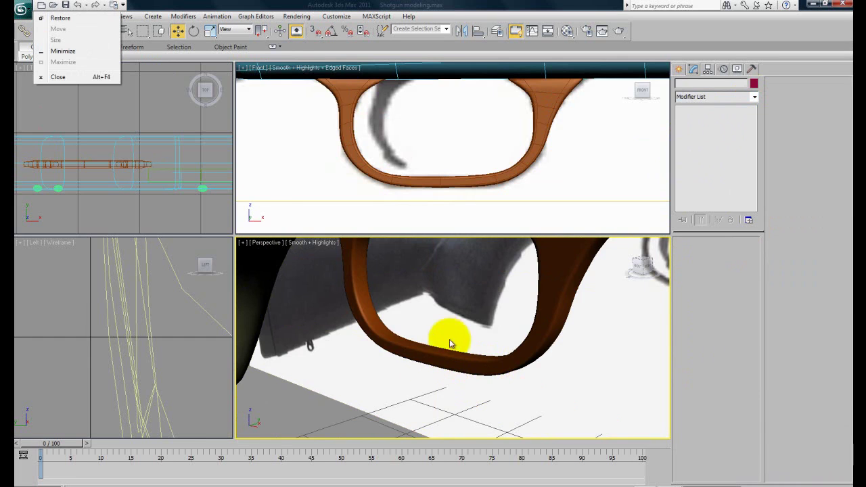
key("Escape")
middle_click_drag(436, 352, 483, 344, "alt")
scroll(464, 362, "down", 4)
scroll(485, 362, "up", 5)
scroll(514, 358, "down", 4)
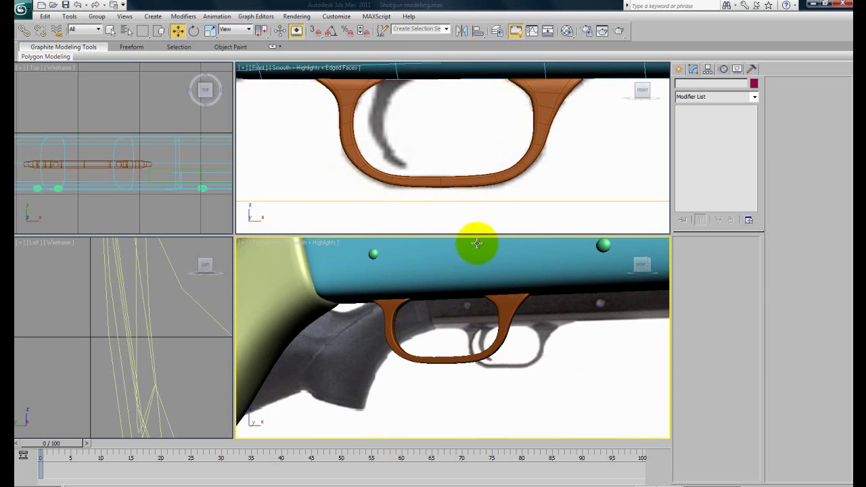
scroll(473, 201, "down", 4)
scroll(434, 180, "up", 5)
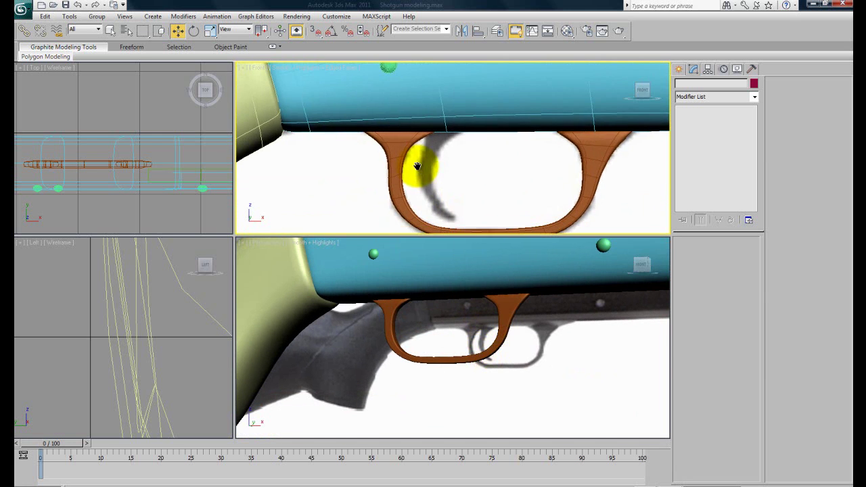
Create a box about 1.6 long, 2.6 wide and 0.9 high at the top of the reference trigger in the front view
middle_click_drag(460, 160, 461, 125)
left_click(679, 69)
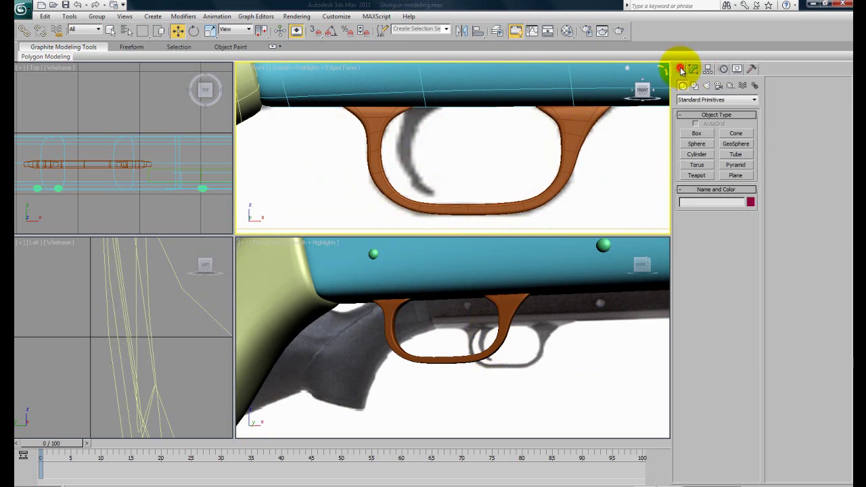
left_click(697, 133)
scroll(402, 108, "up", 2)
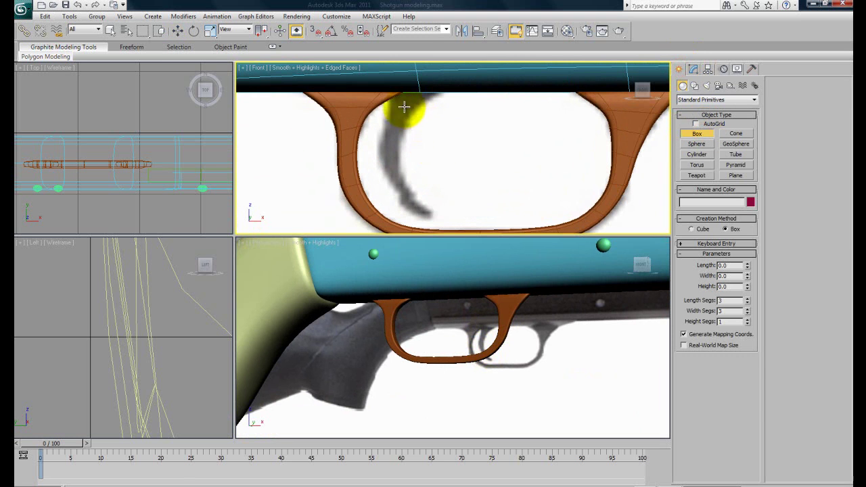
left_click_drag(408, 92, 456, 124)
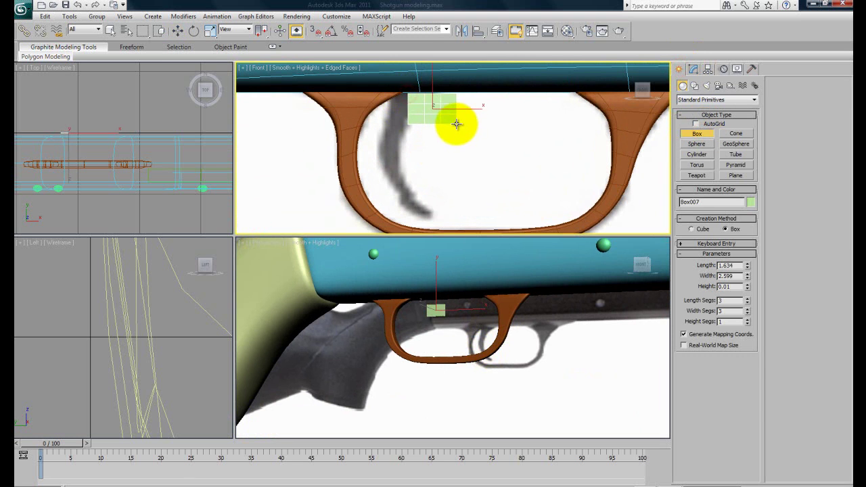
left_click(450, 111)
Move the new box sideways across the gun's thickness to line it up with the middle of the trigger guard
key("w")
middle_click_drag(499, 304, 422, 315, "alt")
left_click_drag(524, 299, 477, 299)
middle_click_drag(55, 163, 145, 163)
scroll(147, 163, "up", 3)
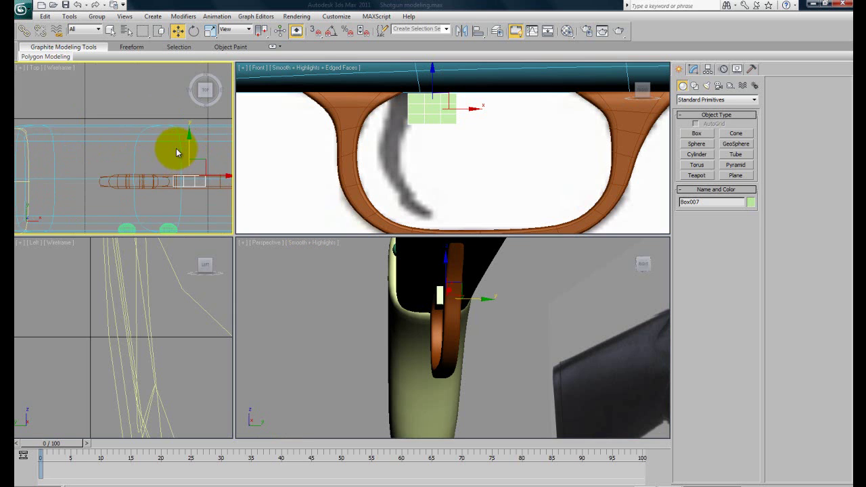
middle_click_drag(431, 356, 508, 360, "alt")
middle_click_drag(466, 169, 464, 194)
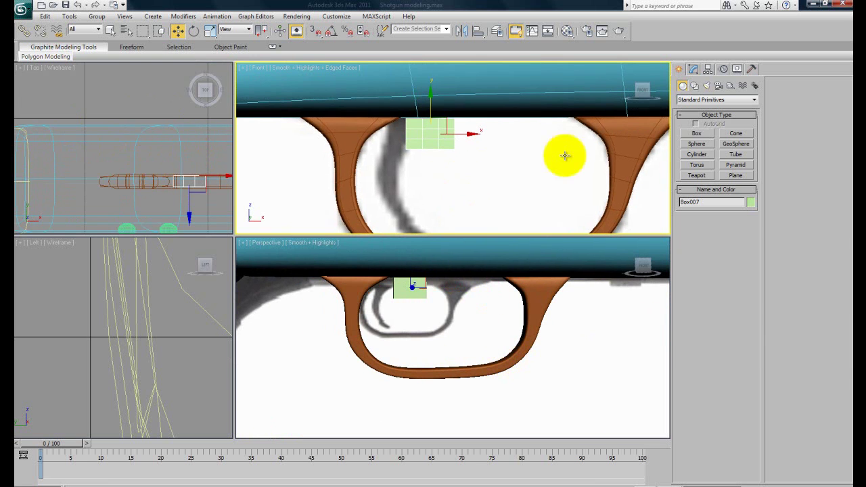
Set the box's length segments and width segments to 3, keeping one height segment
left_click(693, 69)
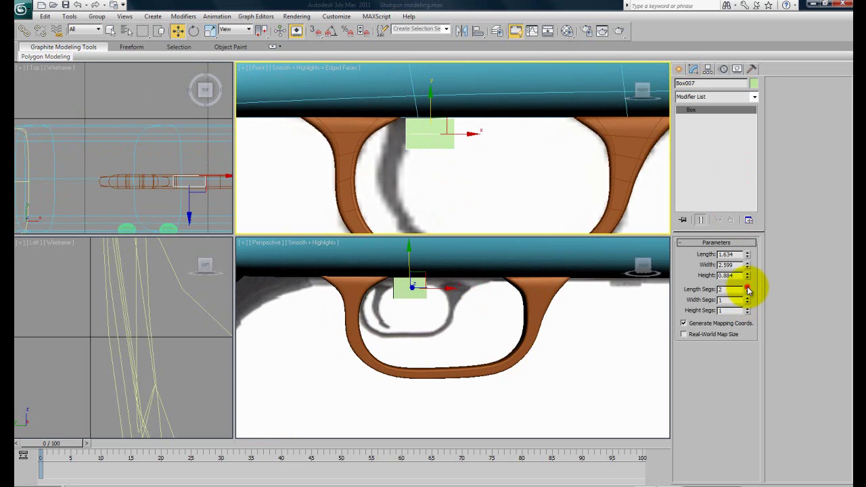
right_click(422, 130)
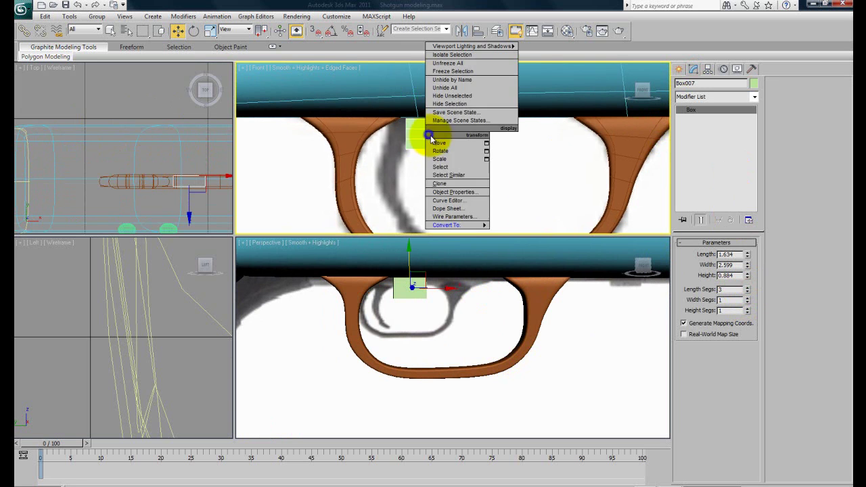
right_click(423, 132)
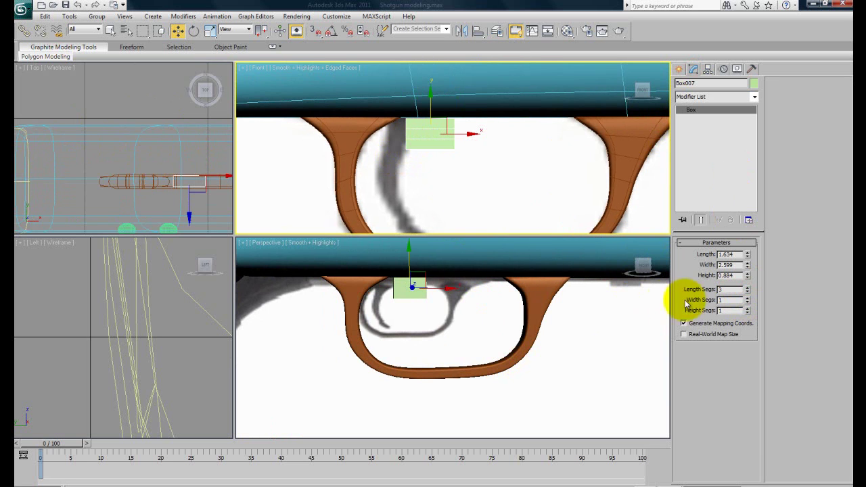
right_click(426, 162)
left_click(458, 197)
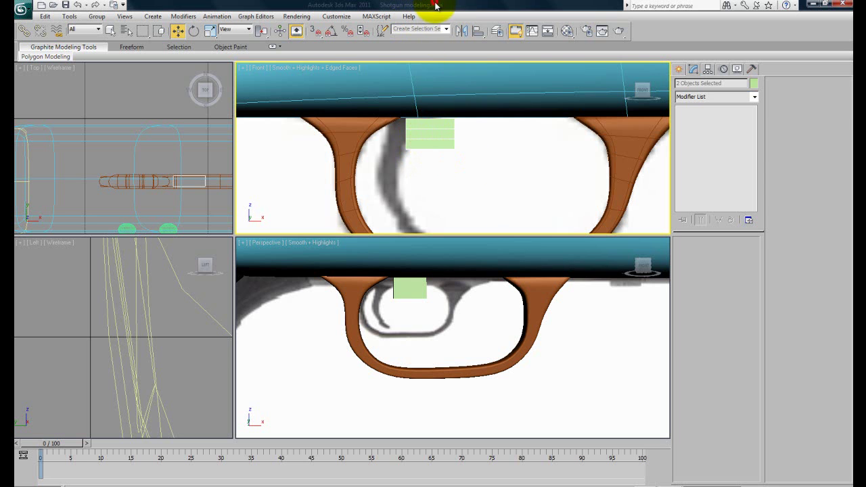
left_click(427, 137)
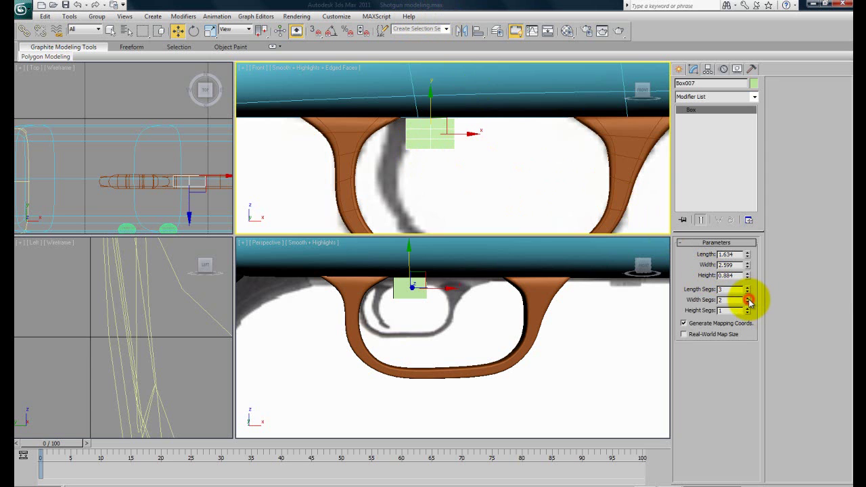
middle_click_drag(442, 155, 454, 170)
Convert the box to Editable Poly, enter vertex editing and make it see-through over the trigger reference
right_click(443, 148)
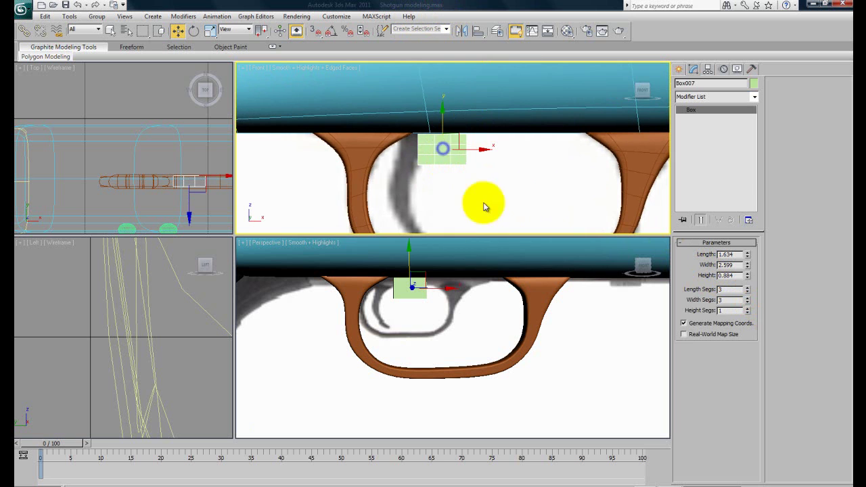
mouse_move(489, 245)
left_click(539, 247)
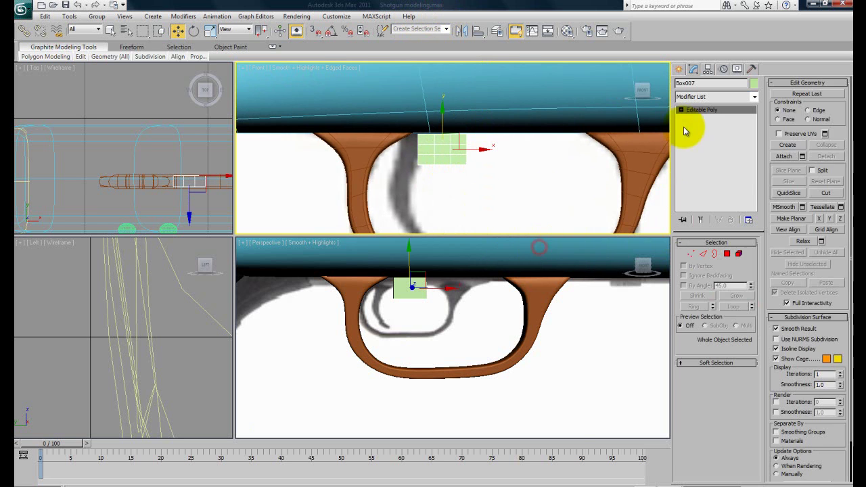
key("1")
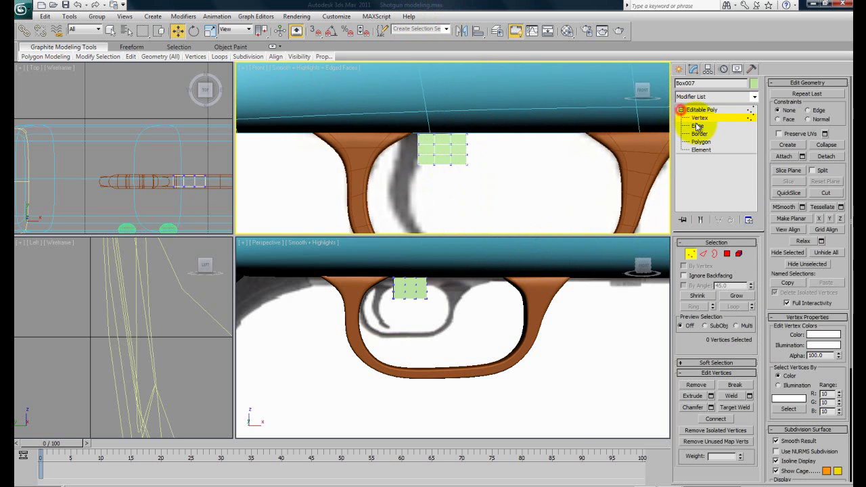
scroll(444, 161, "up", 4)
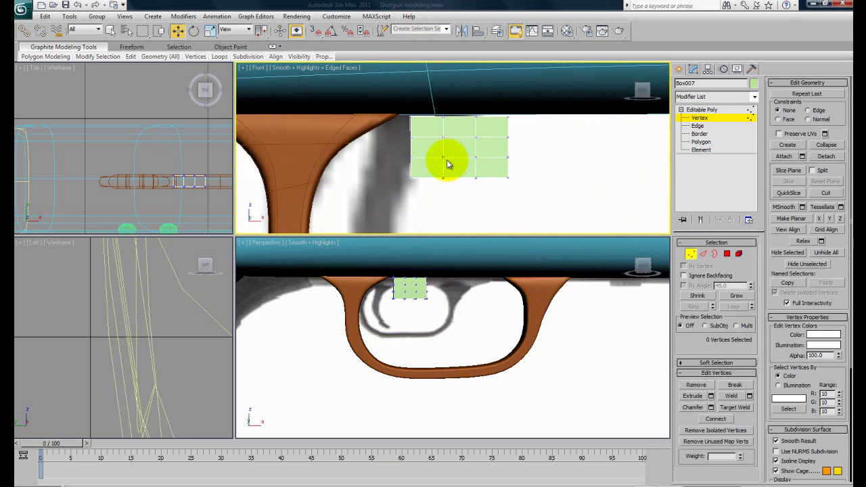
key("alt+x")
Move the box's rear column of vertices onto the rear outline of the reference trigger
mouse_move(431, 164)
middle_mouse_down()
mouse_move(414, 176)
mouse_move(422, 174)
middle_mouse_up()
left_click_drag(419, 153, 377, 120)
left_click_drag(383, 90, 372, 84)
Move the lower three vertex pairs of the second column close beside the rear column
left_click_drag(443, 173, 419, 153)
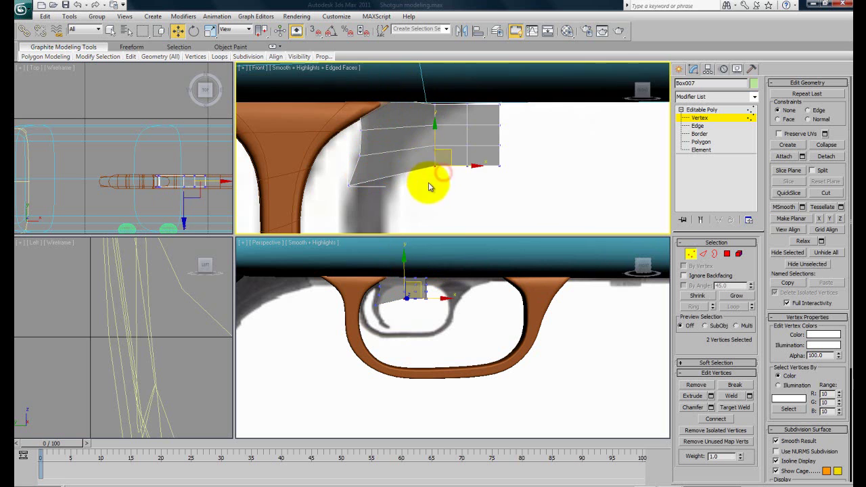
middle_click_drag(433, 177, 449, 163)
left_click_drag(467, 141, 437, 124)
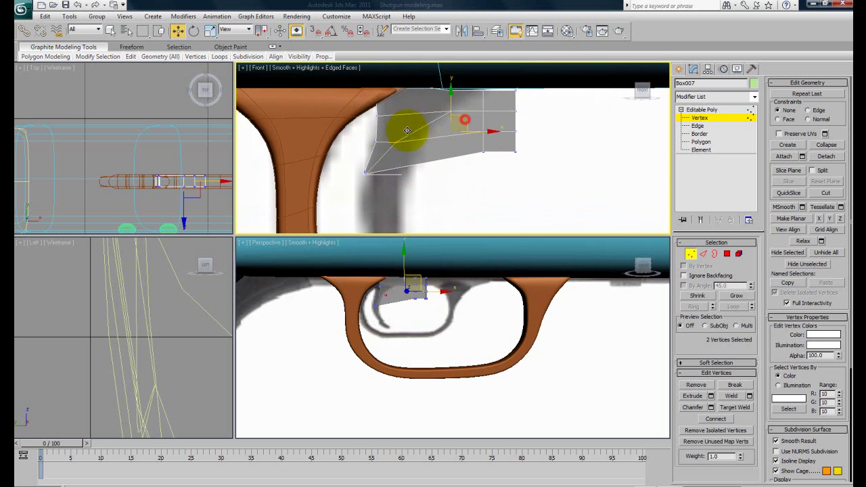
left_click_drag(464, 120, 464, 103)
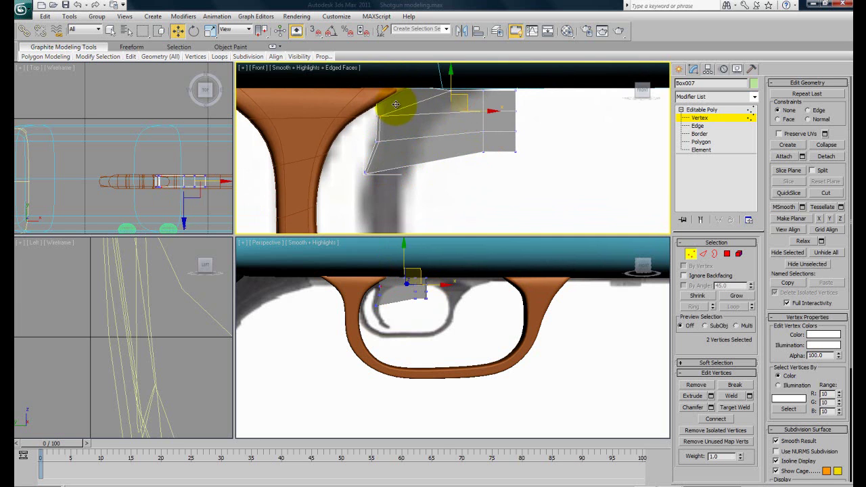
left_click_drag(396, 104, 397, 104)
Move the second column's top vertices beside the rear column's top, using wireframe display to see inside the receiver
left_click_drag(458, 96, 400, 76)
key("F3")
middle_click_drag(427, 117, 423, 162)
left_click_drag(389, 112, 390, 112)
middle_click_drag(425, 187, 427, 156)
key("F3")
Move the two front columns' bottom vertices and the third column's middle vertices onto the trigger's front outline
mouse_move(488, 176)
left_mouse_down()
mouse_move(469, 156)
mouse_move(412, 164)
mouse_move(410, 173)
left_mouse_up()
left_click_drag(524, 180, 419, 175)
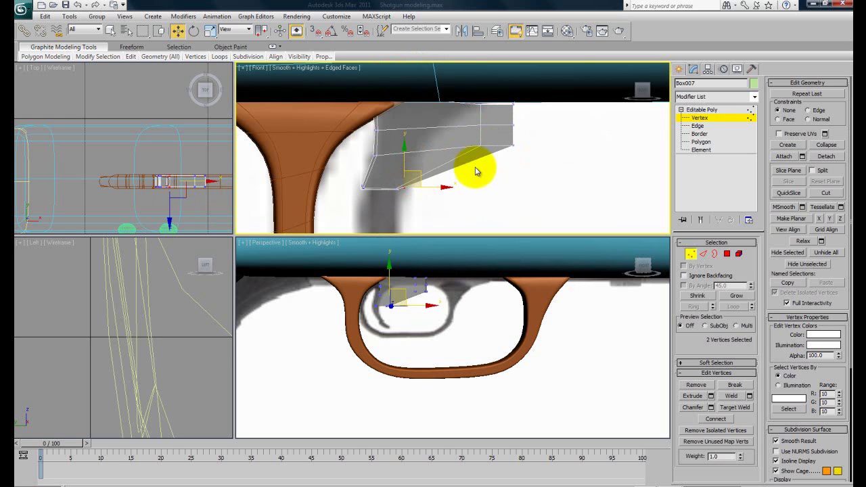
left_click_drag(524, 152, 429, 139)
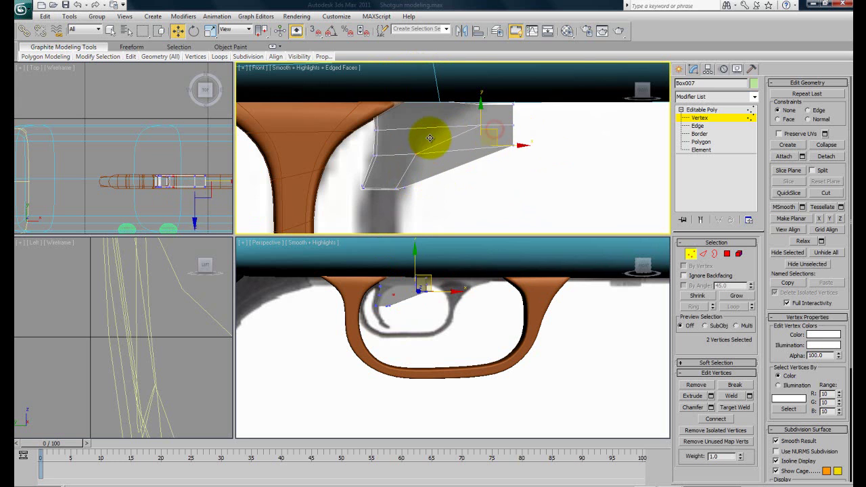
left_click(427, 138)
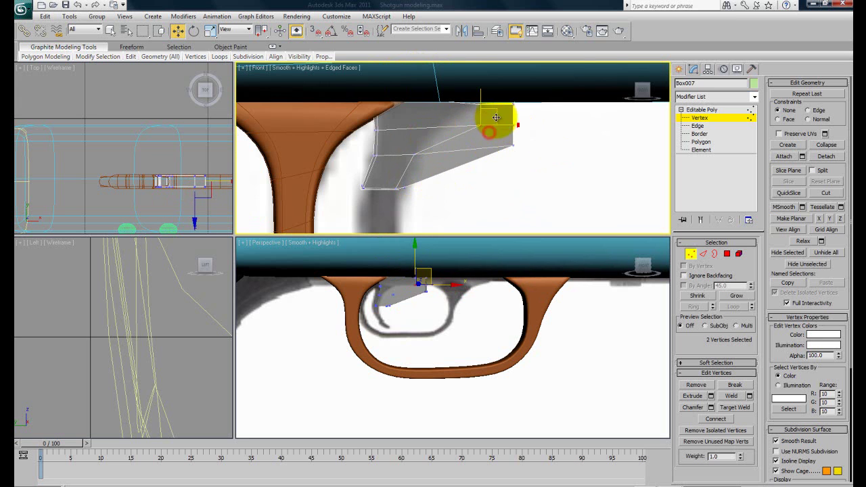
left_click_drag(448, 118, 447, 117)
Bring the front column's lower-middle vertices in to the trigger outline and adjust the bottom vertices of the two front columns
left_click_drag(527, 156, 426, 173)
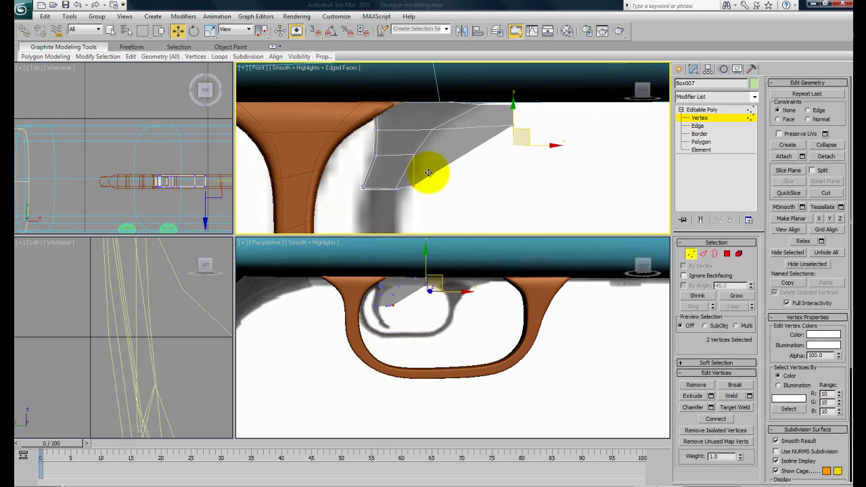
scroll(430, 170, "up", 5)
left_click(434, 187)
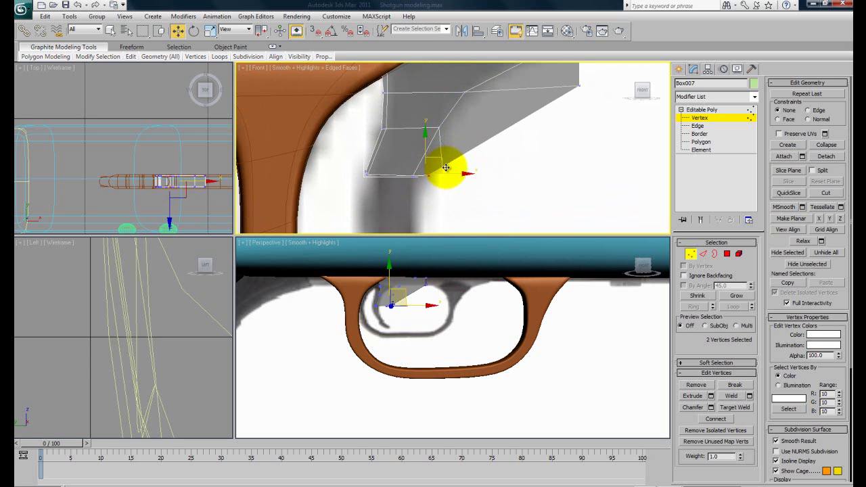
left_click(441, 188)
left_click_drag(401, 163, 454, 158)
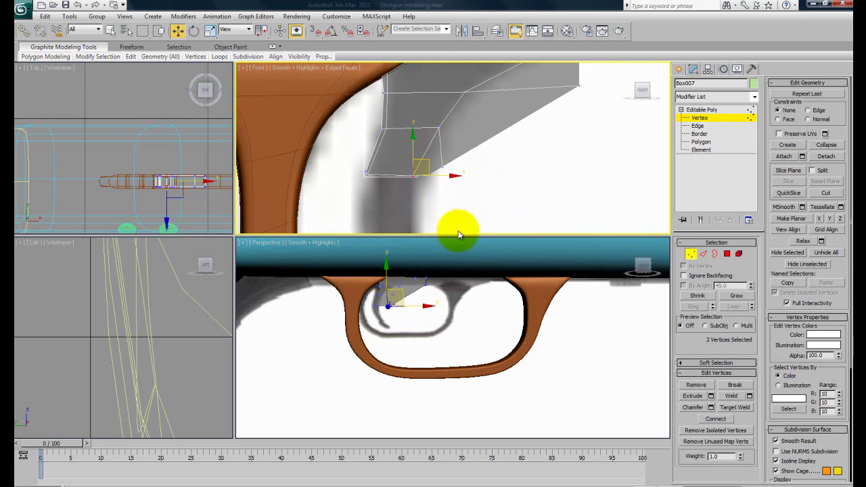
Raise the front column's lower-middle vertices to sit beside the matching vertices of the third column
key("z")
middle_click_drag(467, 345, 439, 368, "alt")
middle_click_drag(497, 314, 477, 322)
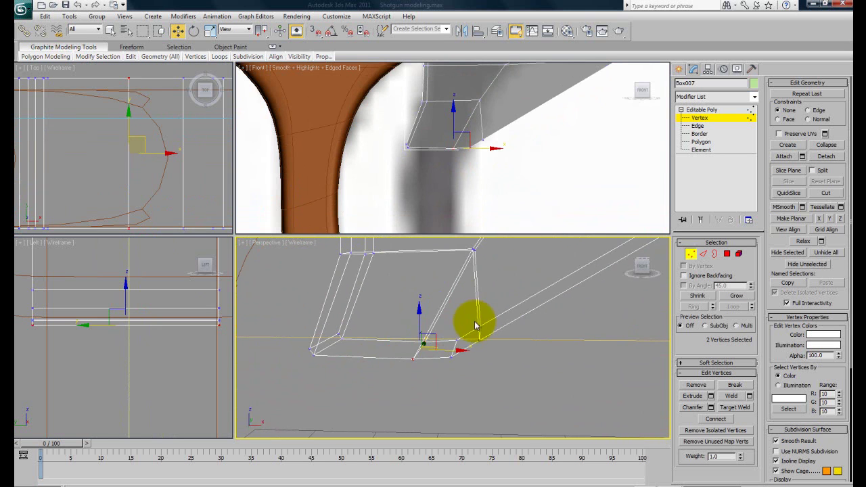
middle_click_drag(489, 154, 457, 184)
left_click(490, 197)
left_click_drag(446, 161, 466, 123)
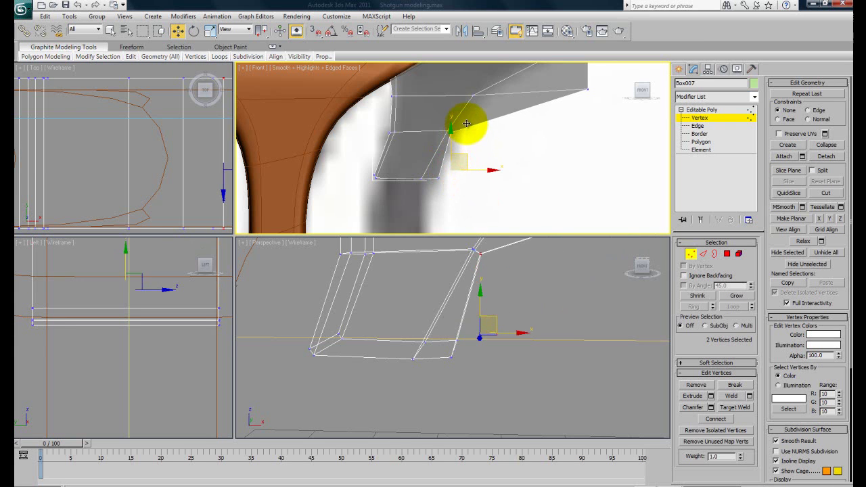
Tighten the bottom front vertices and move the front column's upper-middle vertices in beside their neighbours
scroll(453, 186, "up", 3)
middle_click_drag(446, 221, 443, 200)
left_click_drag(443, 205, 417, 169)
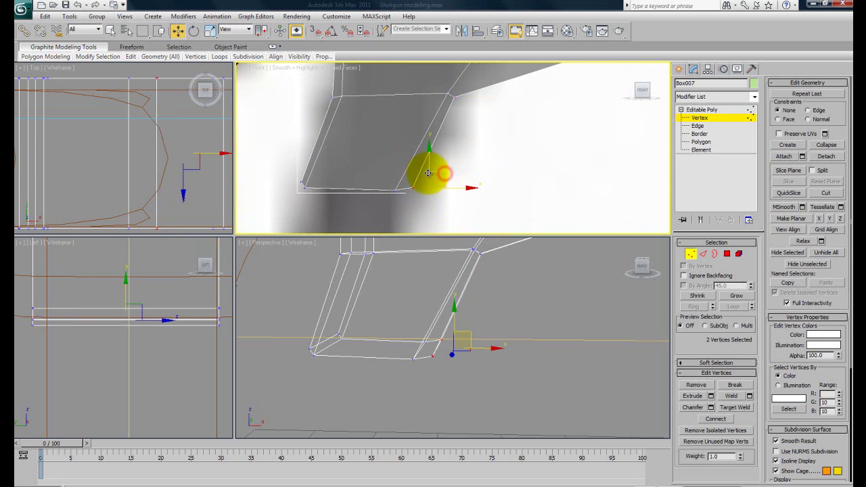
scroll(485, 156, "down", 2)
middle_click_drag(506, 132, 436, 193)
left_click_drag(601, 144, 444, 116)
middle_click_drag(522, 138, 468, 178)
left_click_drag(550, 147, 521, 120)
Pull the top vertices of the two front columns back toward the trigger and slightly up into the receiver
left_click_drag(480, 149, 447, 97)
middle_click_drag(486, 141, 490, 161)
scroll(490, 161, "down", 2)
key("F3")
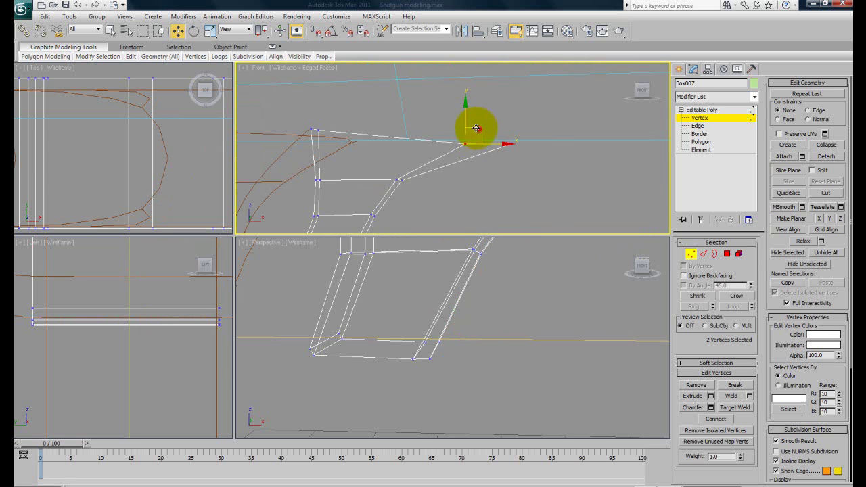
left_click_drag(478, 129, 442, 116)
left_click_drag(539, 164, 467, 107)
left_click_drag(526, 130, 475, 129)
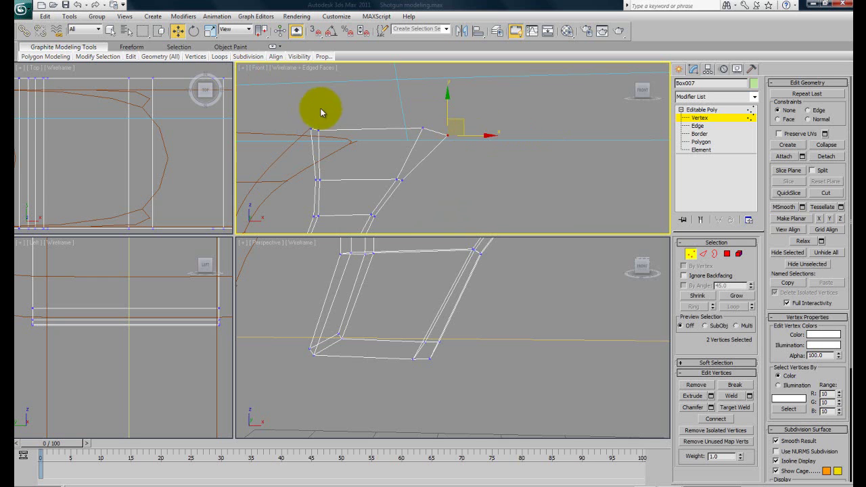
middle_click_drag(453, 131, 460, 128)
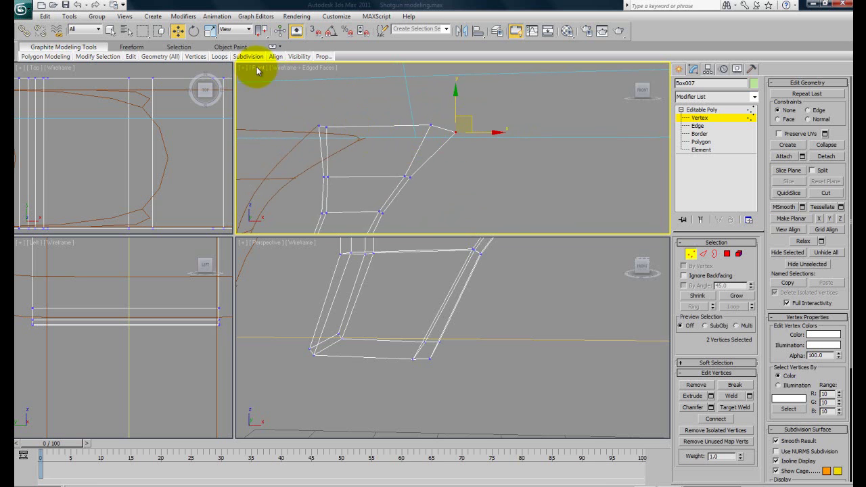
Compare the trigger's top with the reference and move the third column's top vertices closer to the front column
key("F3")
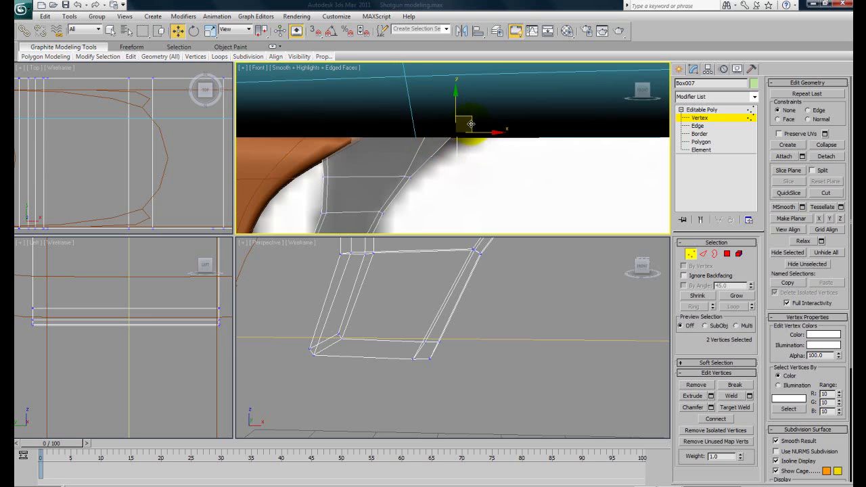
mouse_move(437, 141)
left_mouse_down()
mouse_move(404, 85)
mouse_move(446, 147)
left_mouse_up()
key("F3")
left_click(399, 115)
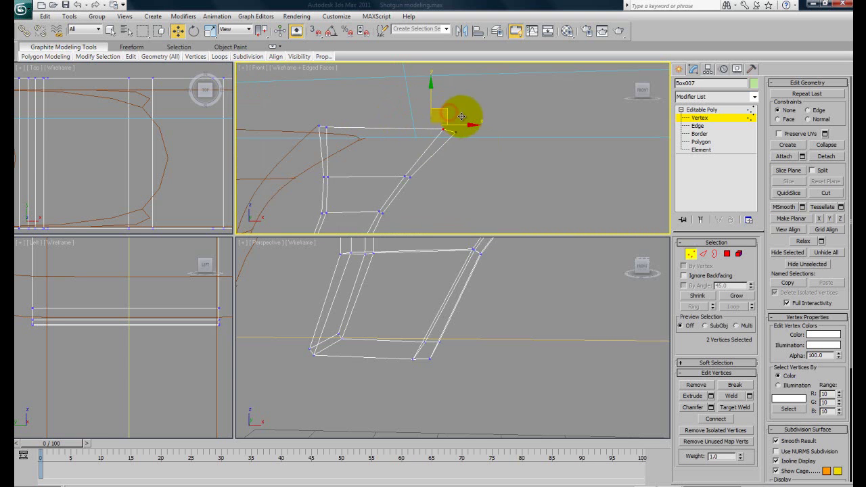
key("F3")
Adjust the vertices at the trigger block's bottom rear corner to even out its lower edge, and deselect them
scroll(487, 203, "down", 3)
middle_click_drag(487, 203, 487, 145)
scroll(487, 145, "up", 2)
scroll(472, 330, "down", 3)
middle_click_drag(426, 344, 492, 313)
scroll(390, 170, "up", 3)
middle_click_drag(390, 170, 431, 183)
scroll(431, 182, "up", 2)
mouse_move(385, 154)
left_mouse_down()
mouse_move(409, 190)
mouse_move(414, 164)
left_mouse_up()
left_click(487, 195)
Show the perspective view shaded with edged faces and select the three polygons on the trigger block's bottom end
scroll(517, 338, "down", 3)
key("F3")
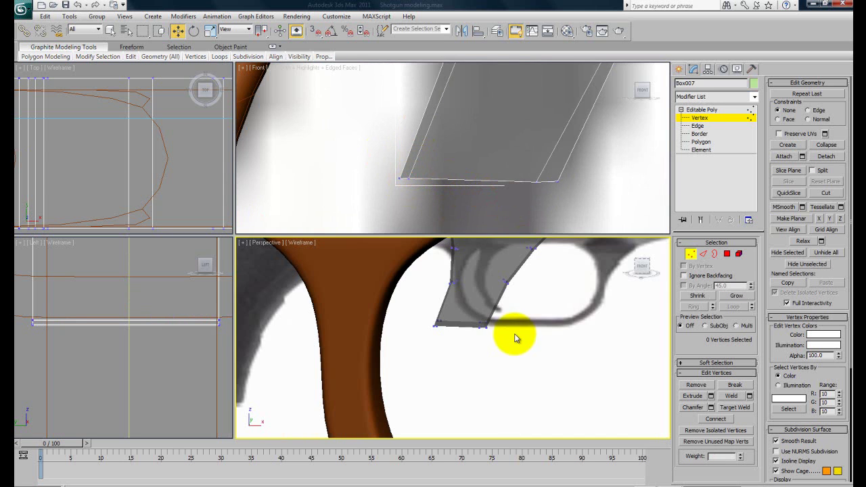
middle_click_drag(487, 343, 476, 299, "alt")
key("F4")
left_click(701, 141)
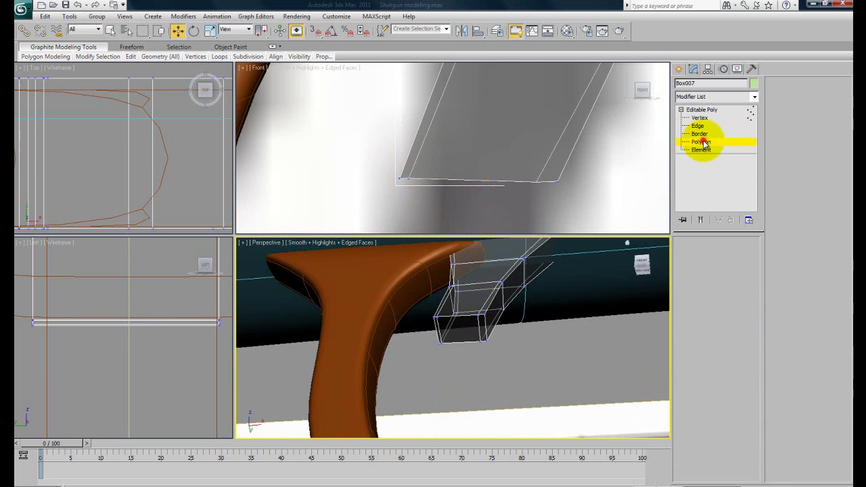
left_click(482, 331)
left_click(458, 331, "ctrl")
left_click(437, 332, "ctrl")
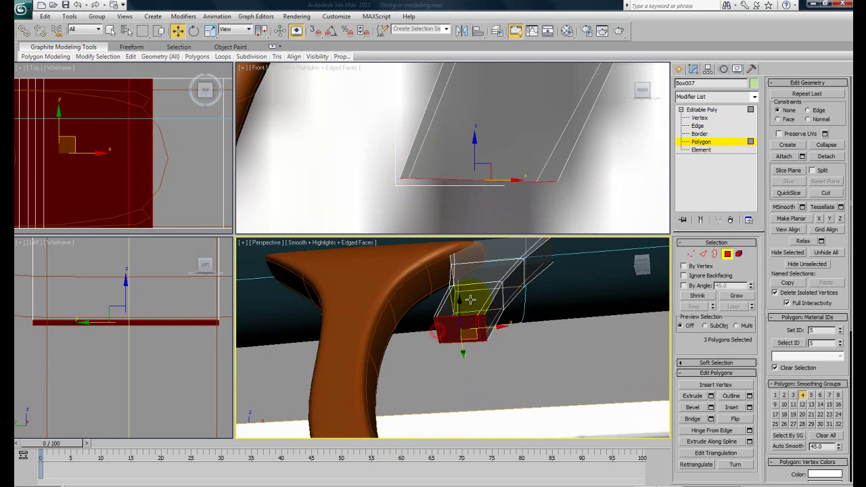
scroll(517, 174, "down", 6)
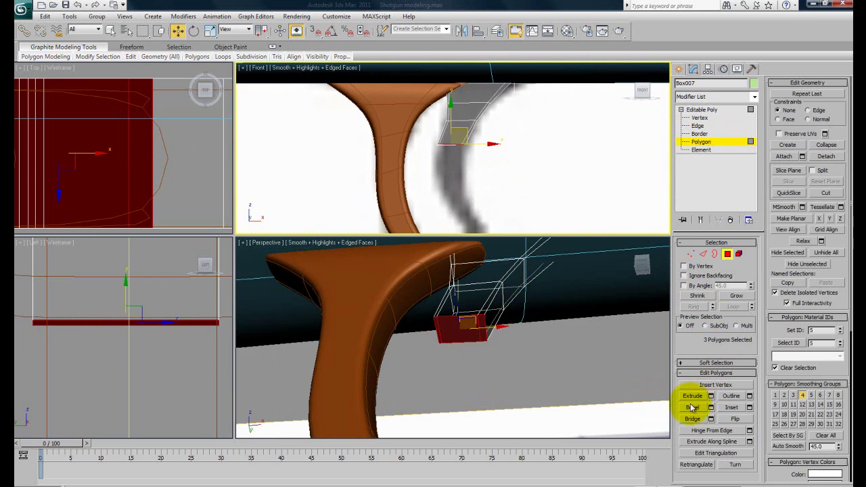
left_click(711, 396)
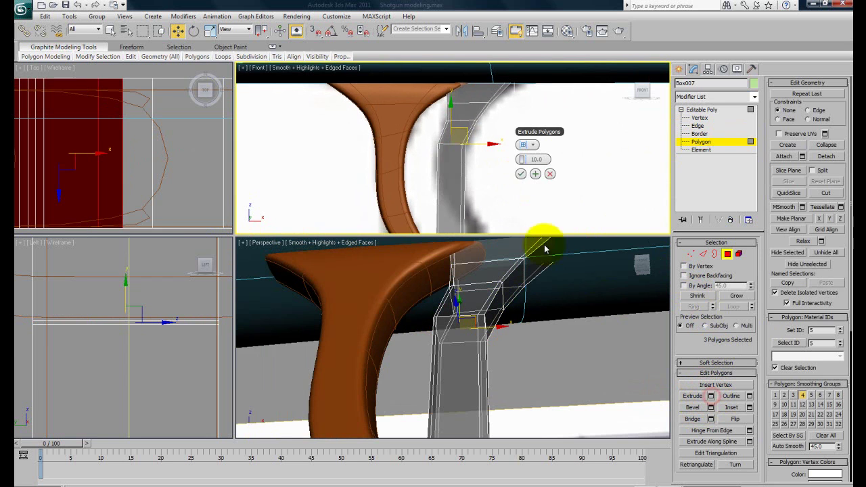
scroll(462, 182, "down", 5)
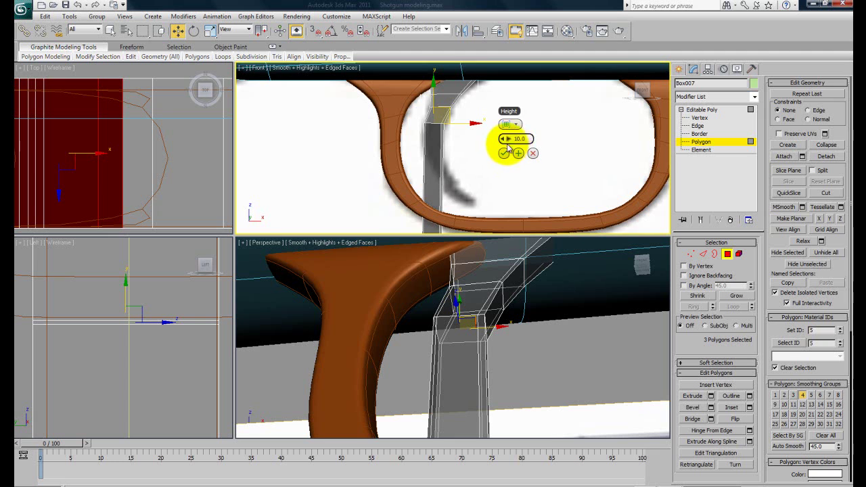
left_click_drag(506, 143, 525, 152)
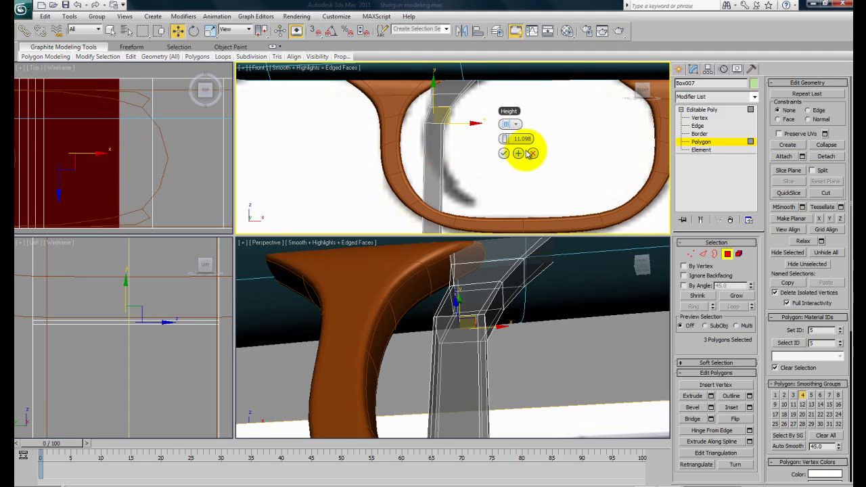
left_click(533, 153)
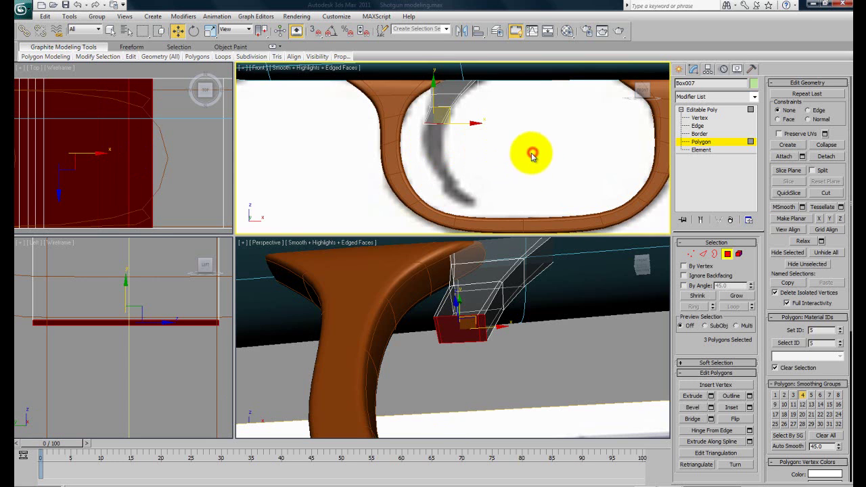
Extrude the three selected polygons at the trigger's bottom end downward in three consecutive segments of equal height
left_click(710, 397)
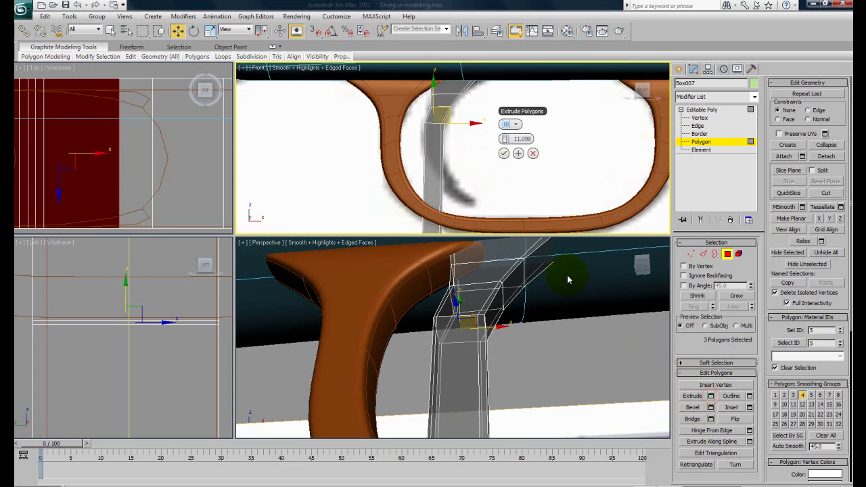
left_click_drag(490, 139, 319, 157)
left_click(518, 153)
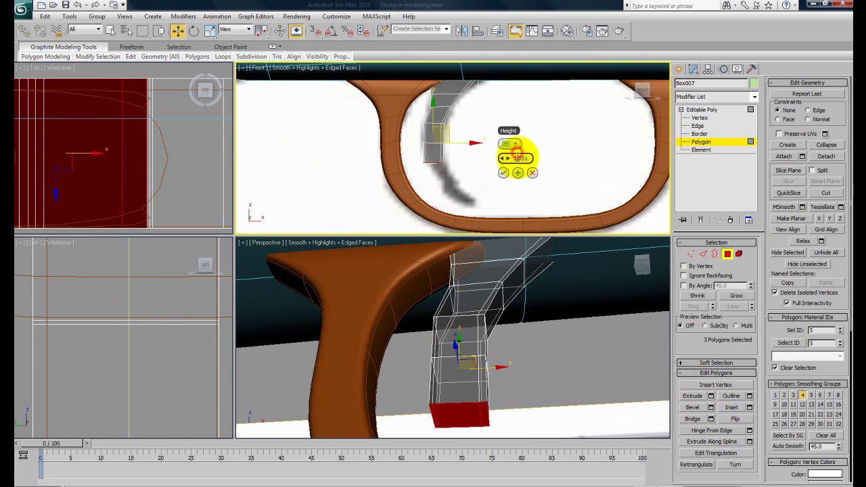
left_click(518, 175)
left_click(503, 191)
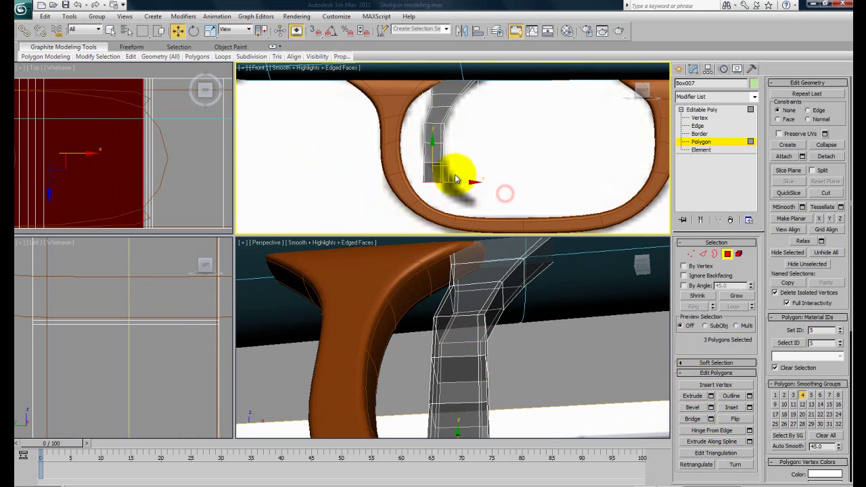
Move the vertices of the trigger's lowest segments forward to follow the reference curve, and deselect them
left_click(700, 119)
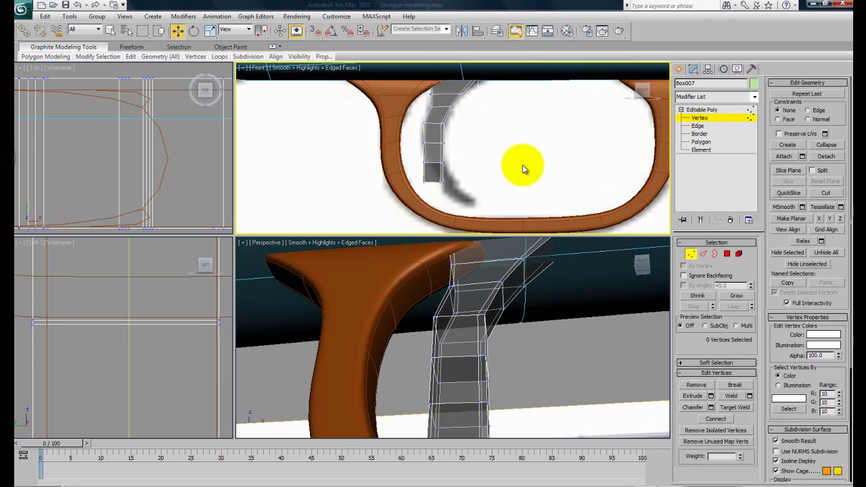
middle_click_drag(466, 162, 473, 141)
left_click_drag(442, 154, 500, 171)
left_click_drag(427, 159, 493, 177)
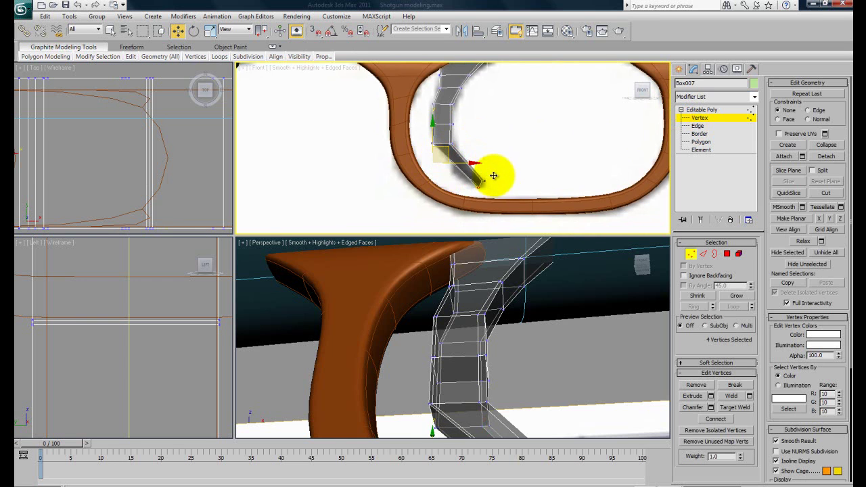
scroll(444, 162, "up", 3)
mouse_move(467, 148)
left_mouse_down()
mouse_move(431, 125)
mouse_move(470, 133)
mouse_move(437, 146)
mouse_move(397, 130)
mouse_move(430, 126)
mouse_move(451, 147)
left_mouse_up()
left_click(496, 111)
Check the trigger's shape in both views and fit the vertices at its lower tip to the reference
scroll(502, 141, "down", 2)
scroll(501, 140, "down", 2)
middle_click_drag(501, 141, 476, 150)
middle_click_drag(508, 328, 499, 317, "alt")
scroll(508, 334, "down", 2)
scroll(460, 153, "up", 8)
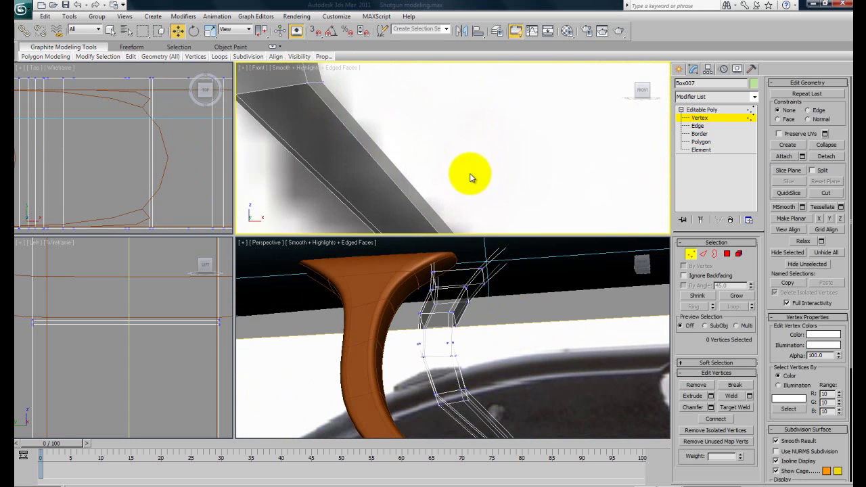
left_click_drag(428, 141, 465, 163)
left_click(535, 142)
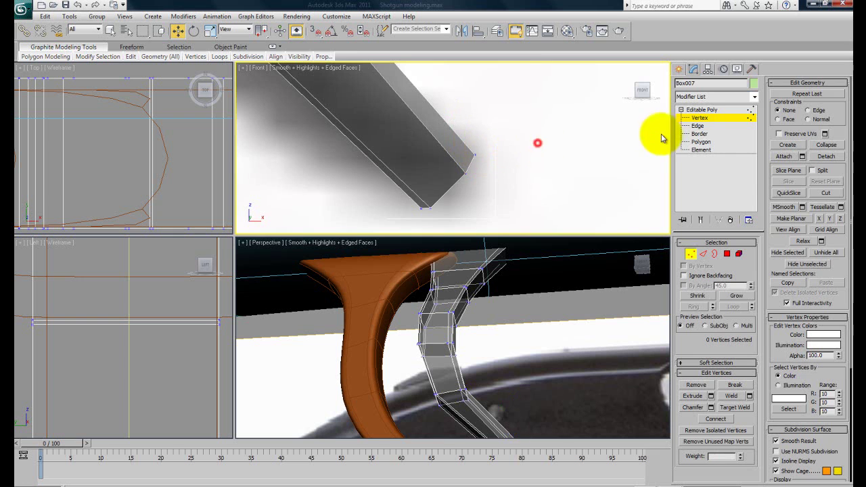
Apply TurboSmooth to the trigger with 2 iterations and isoline display enabled
left_click(704, 110)
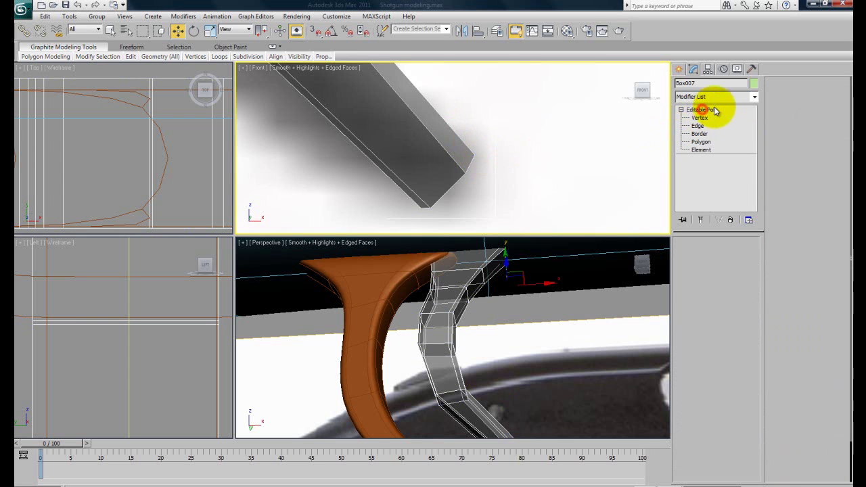
left_click(754, 96)
left_click_drag(755, 129, 757, 378)
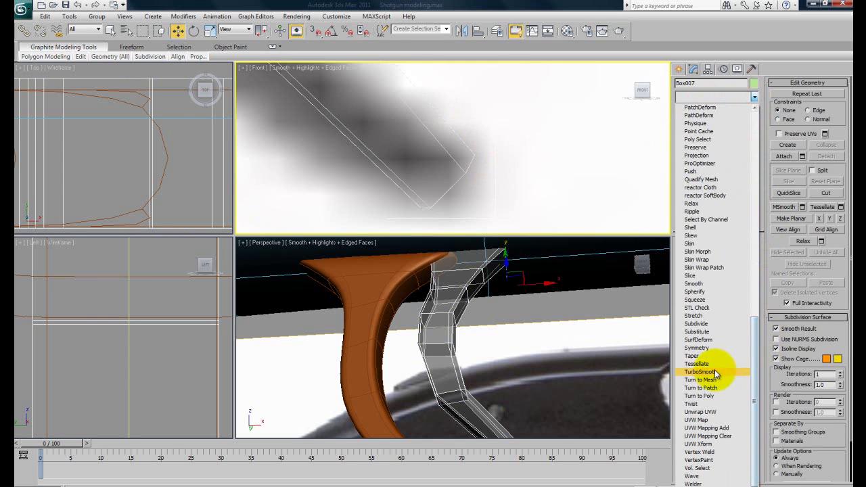
left_click(717, 374)
left_click(749, 258)
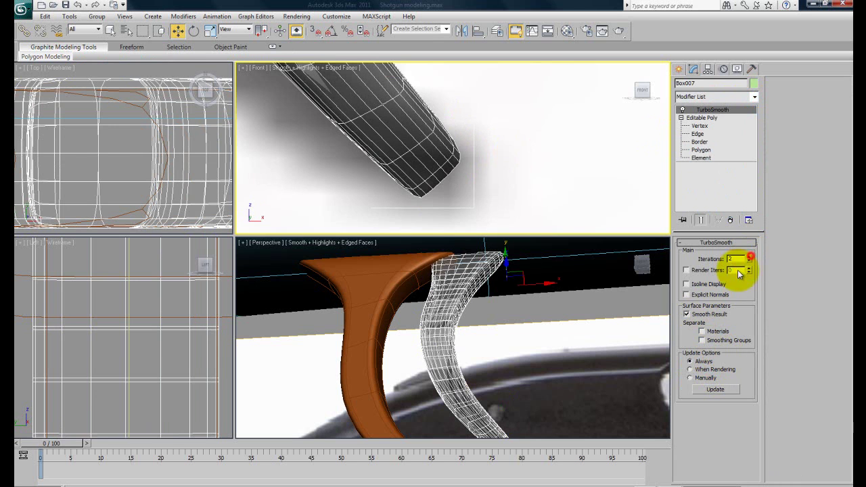
left_click(686, 284)
Turn off the trigger's see-through display, check it inside the guard in the perspective view, and deselect it
scroll(538, 327, "down", 5)
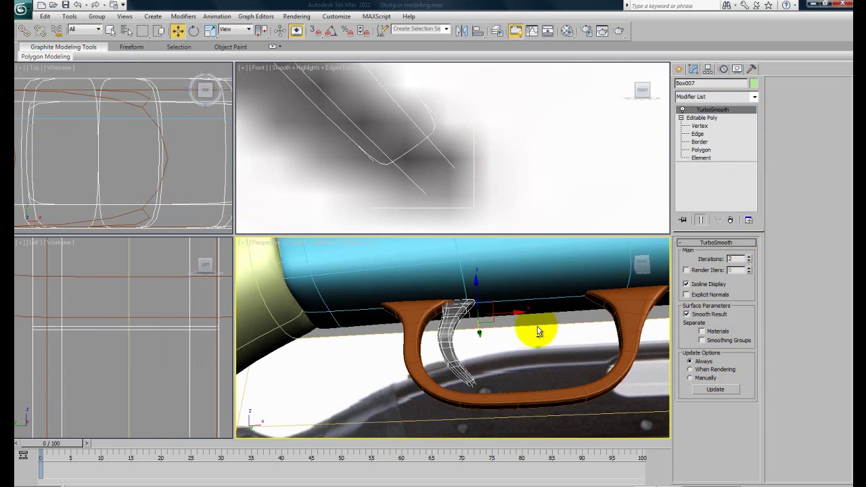
middle_click_drag(539, 331, 529, 337, "alt")
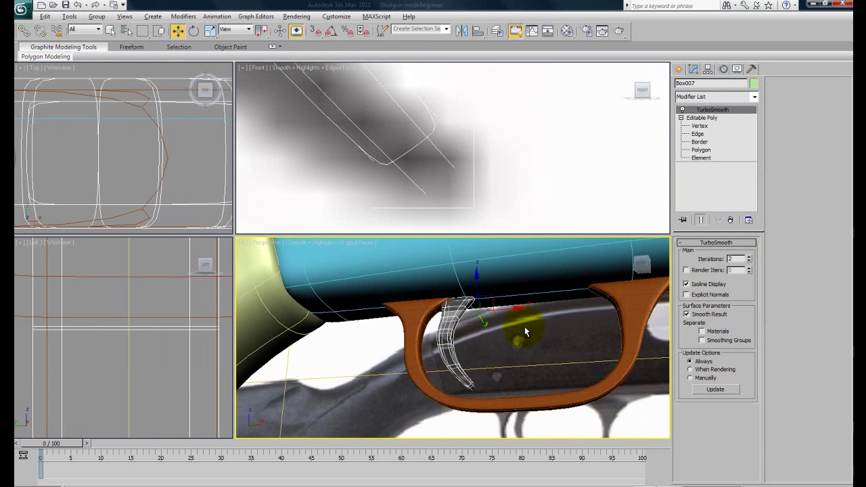
key("alt+x")
middle_click_drag(516, 348, 498, 365, "alt")
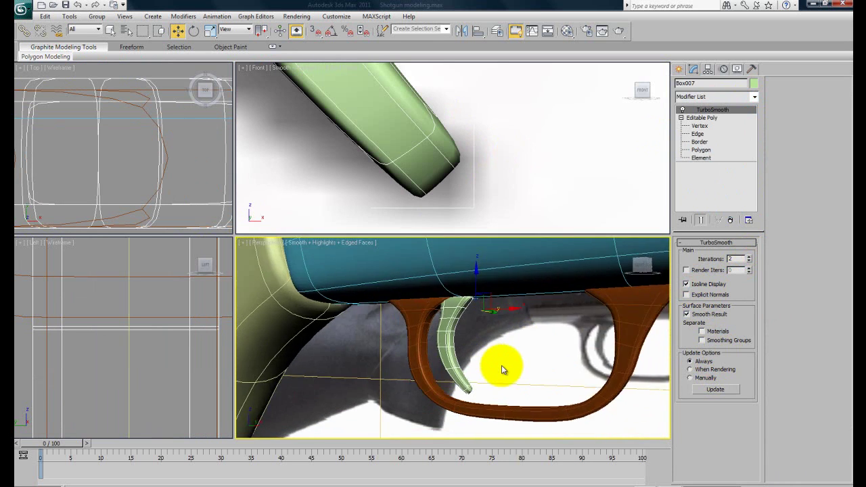
scroll(499, 365, "down", 4)
left_click(508, 399)
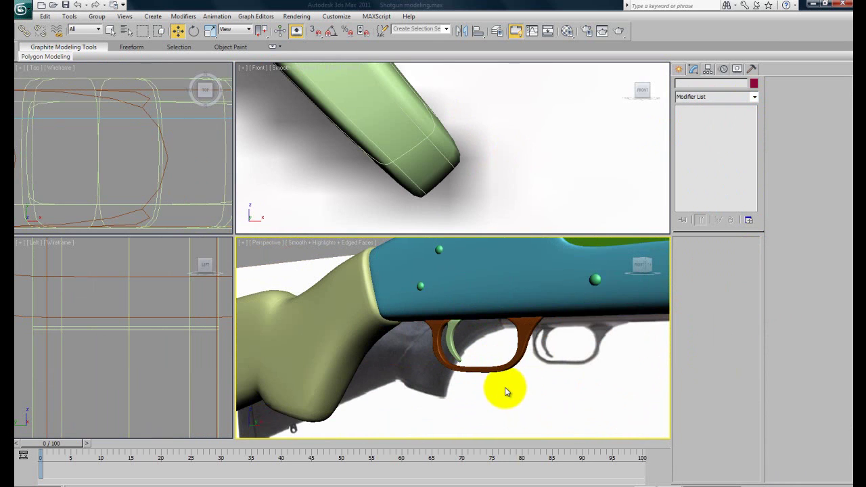
Select all modelled shotgun parts and open the Material Editor with the 07 - Default material active
scroll(505, 386, "down", 6)
scroll(483, 381, "up", 5)
left_click_drag(273, 279, 607, 431)
middle_click_drag(563, 396, 522, 363, "alt")
key("F4")
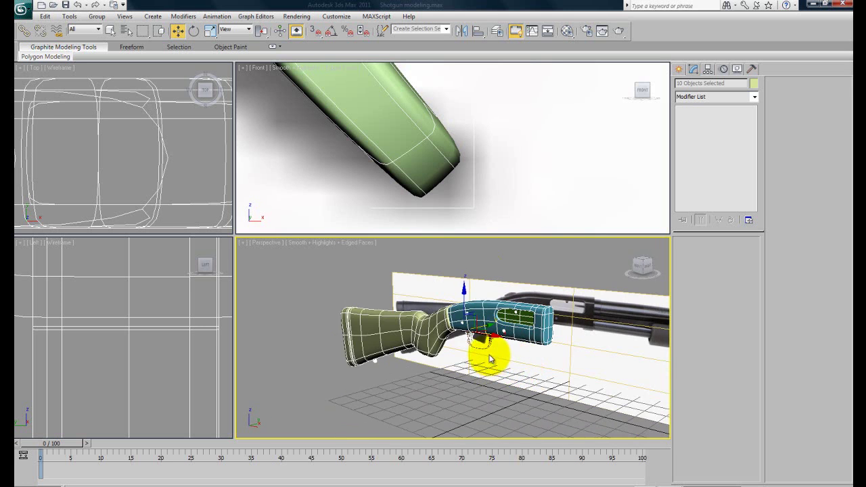
key("m")
left_click(106, 112)
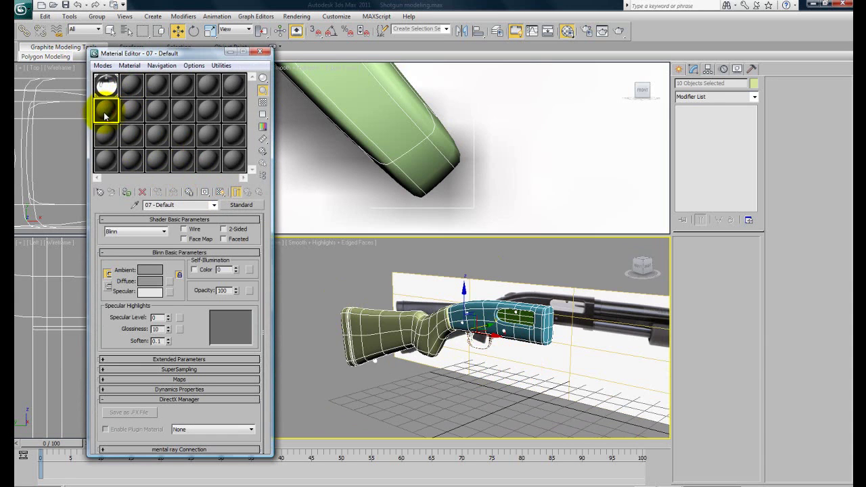
Reselect all modelled shotgun parts without the reference plane and assign them the 07 - Default material
middle_click_drag(531, 358, 414, 348, "alt")
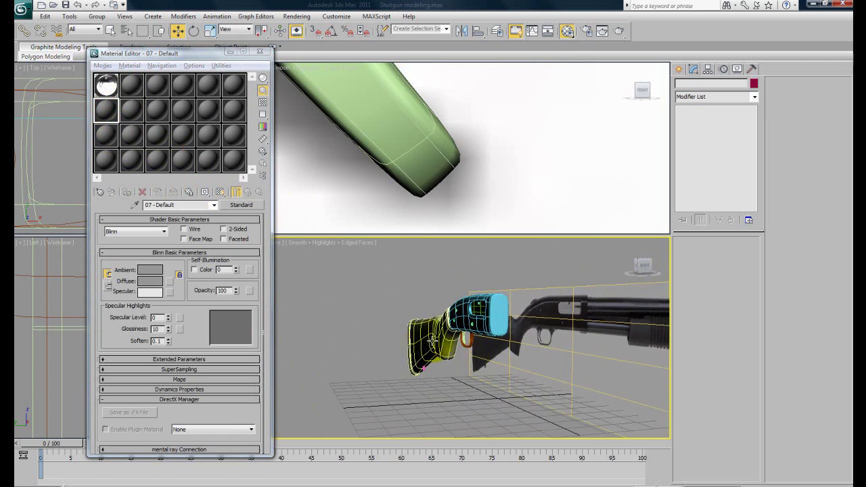
mouse_move(108, 112)
left_mouse_down()
mouse_move(423, 345)
mouse_move(107, 121)
left_mouse_up()
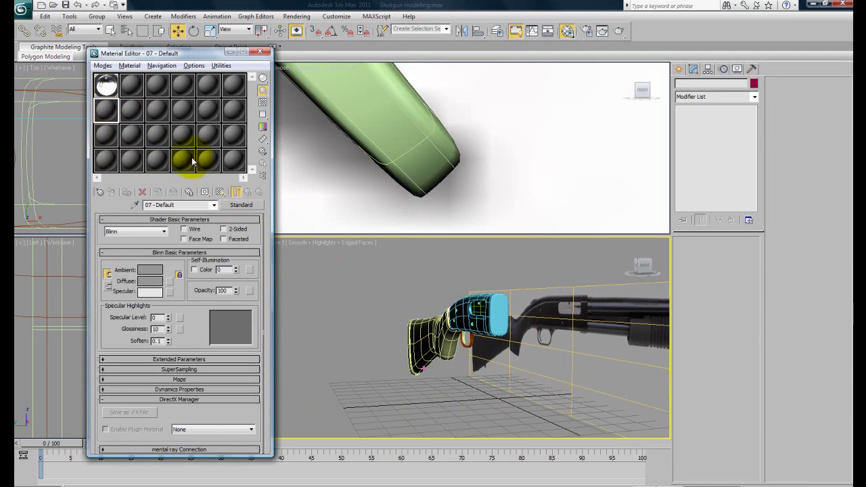
middle_click_drag(451, 355, 447, 352, "alt")
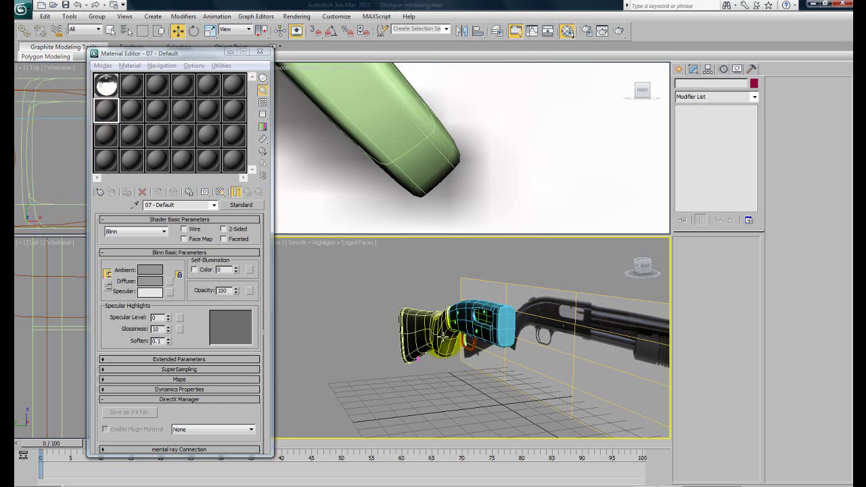
left_click_drag(355, 271, 590, 439)
middle_click_drag(510, 392, 433, 332, "alt")
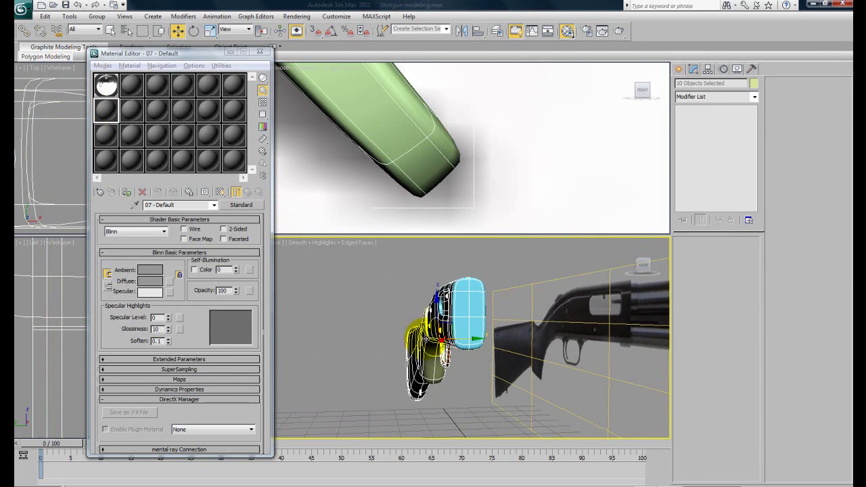
left_click(105, 110)
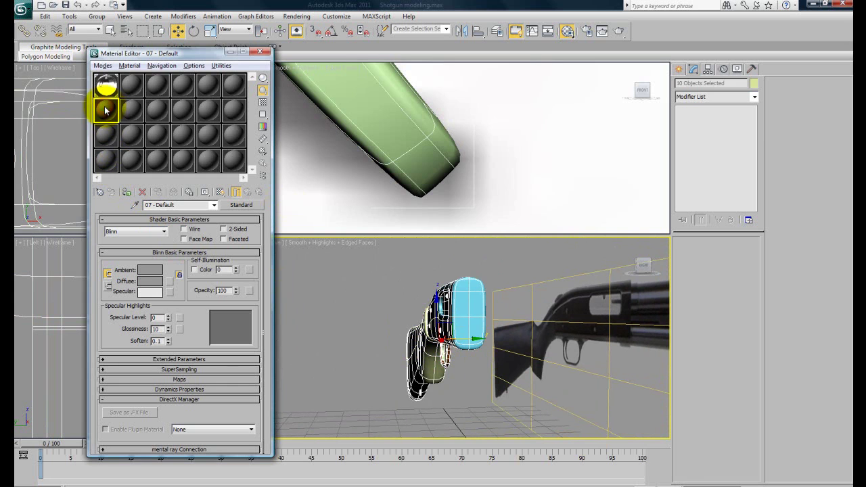
left_click_drag(368, 279, 515, 441)
middle_click_drag(447, 383, 456, 379, "alt")
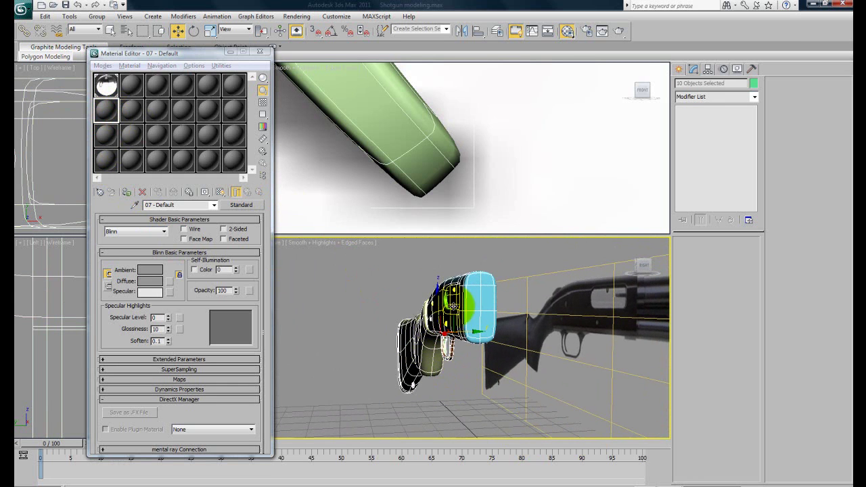
left_click(106, 110)
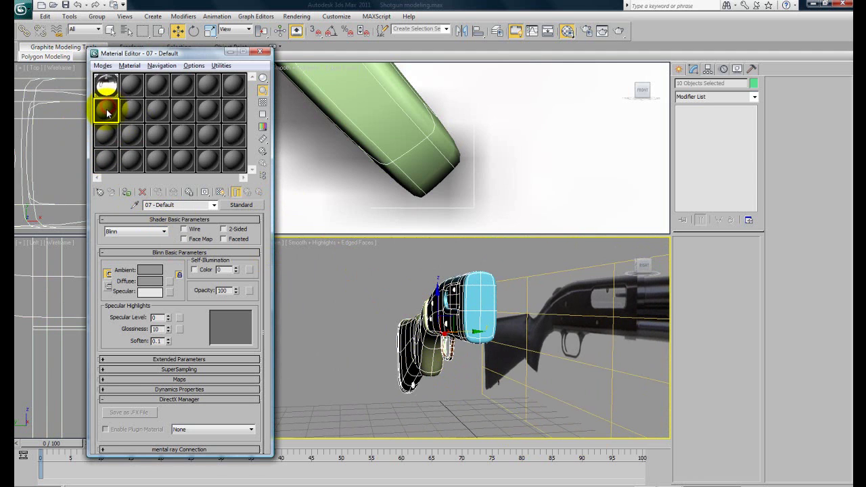
left_click(127, 193)
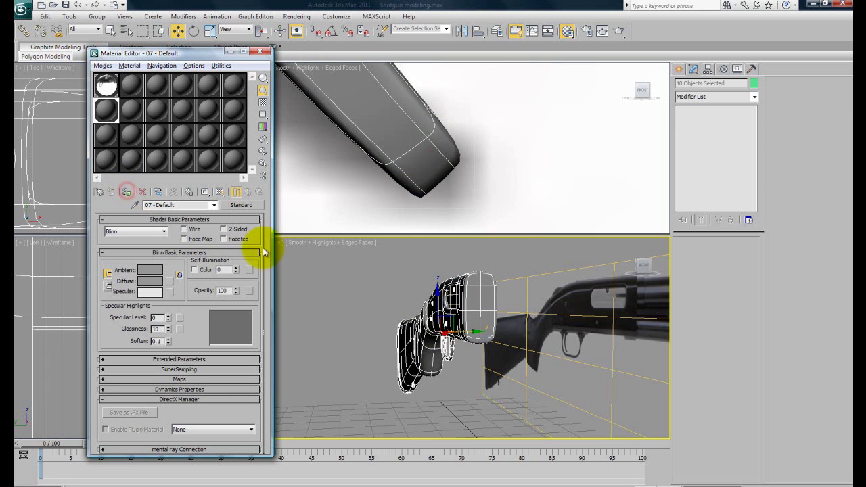
Deselect all parts and turn off edged faces in the perspective view to check the gray model against the reference
middle_click_drag(519, 359, 474, 343, "alt")
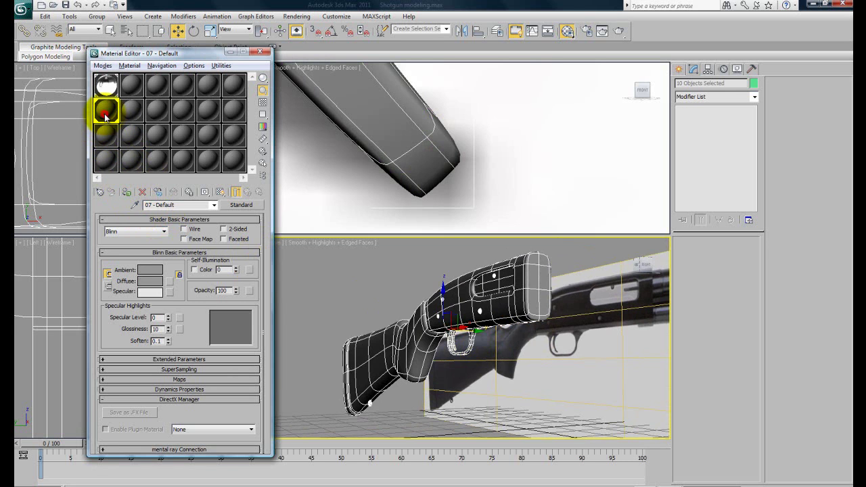
left_click(371, 308)
key("F4")
middle_click_drag(374, 308, 497, 368, "alt")
scroll(460, 354, "up", 2)
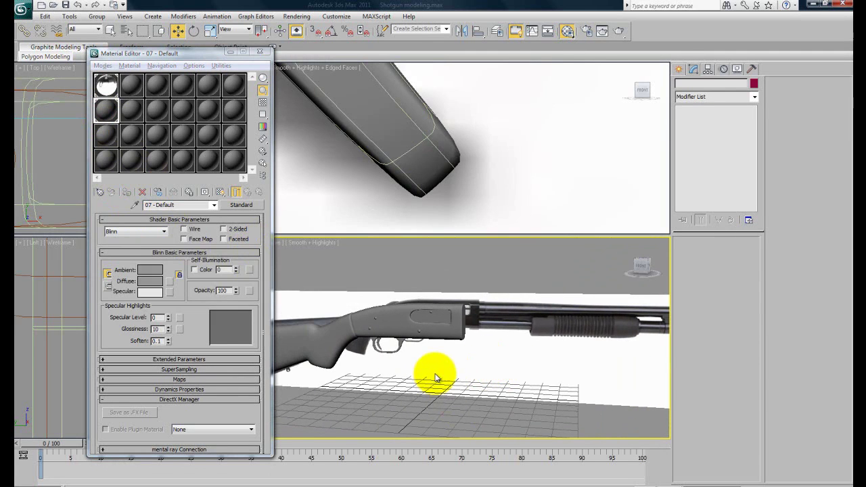
middle_click_drag(461, 363, 389, 367)
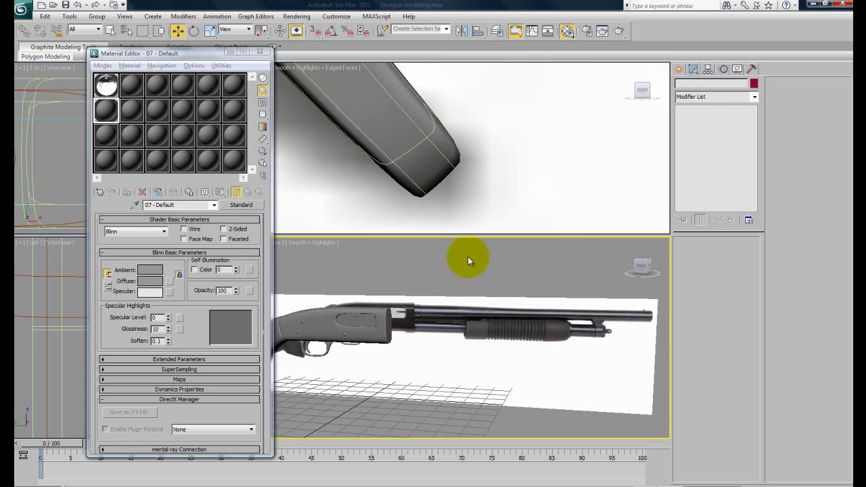
Examine the barrel, magazine tube and ribbed forend in the front reference alongside the finished stock, receiver and trigger guard
scroll(509, 144, "down", 3)
scroll(509, 144, "down", 5)
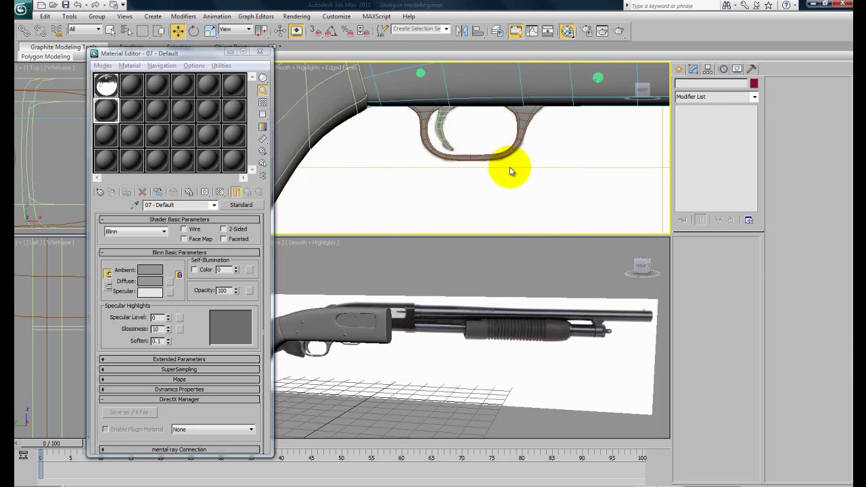
middle_click_drag(540, 174, 402, 228)
scroll(406, 223, "down", 2)
middle_click_drag(570, 184, 362, 180)
scroll(379, 180, "down", 1)
middle_click_drag(499, 177, 363, 191)
scroll(433, 167, "up", 4)
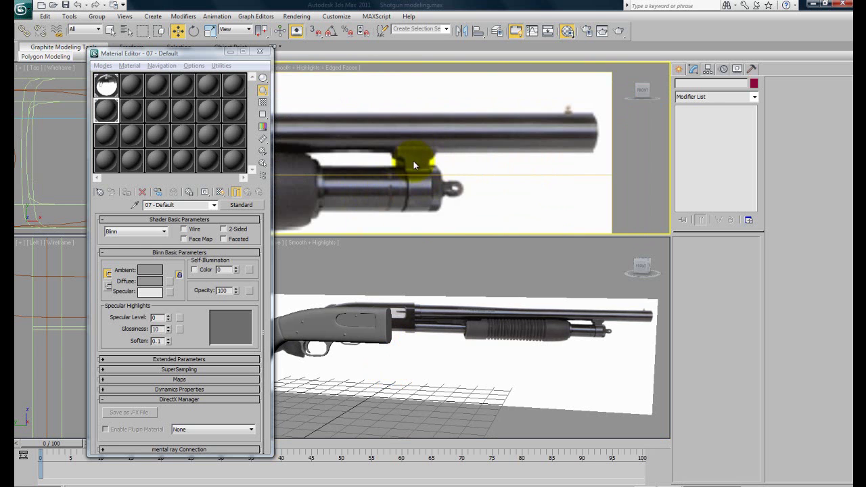
scroll(418, 163, "down", 5)
middle_click_drag(483, 155, 547, 167)
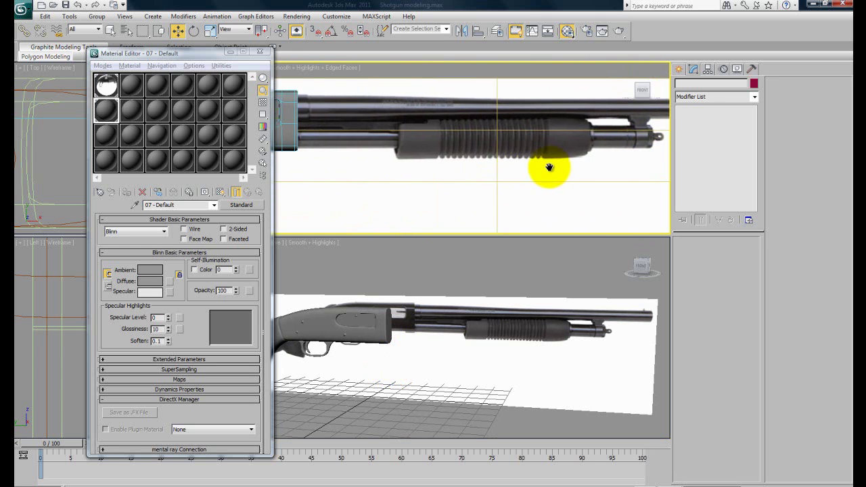
scroll(512, 170, "down", 3)
scroll(501, 162, "up", 5)
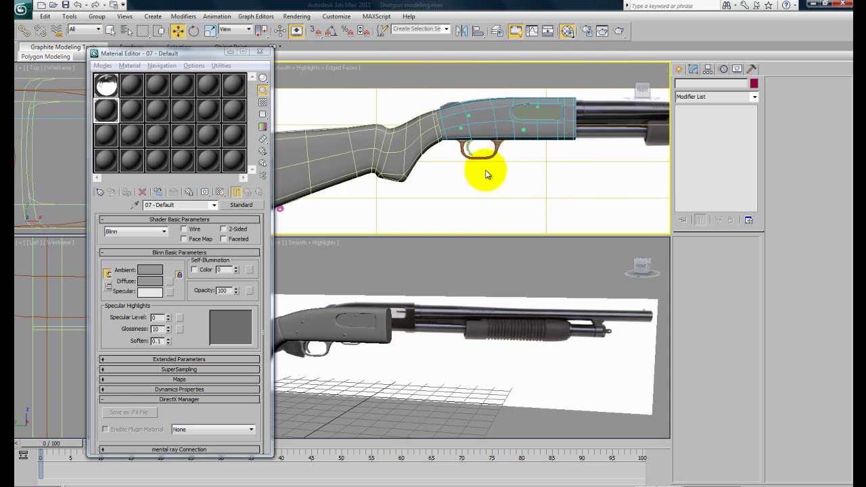
middle_click_drag(432, 184, 488, 172)
mouse_move(543, 169)
middle_mouse_down()
mouse_move(423, 183)
mouse_move(492, 182)
mouse_move(440, 191)
mouse_move(416, 184)
middle_mouse_up()
scroll(495, 169, "up", 3)
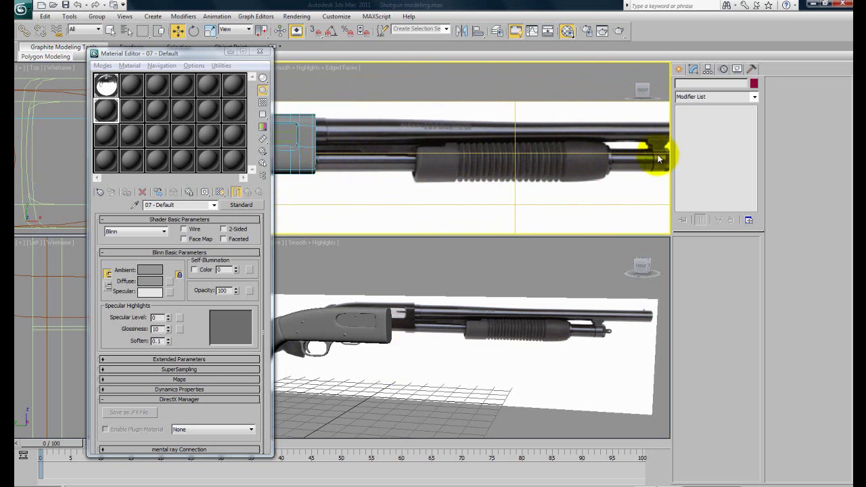
middle_click_drag(630, 179, 510, 172)
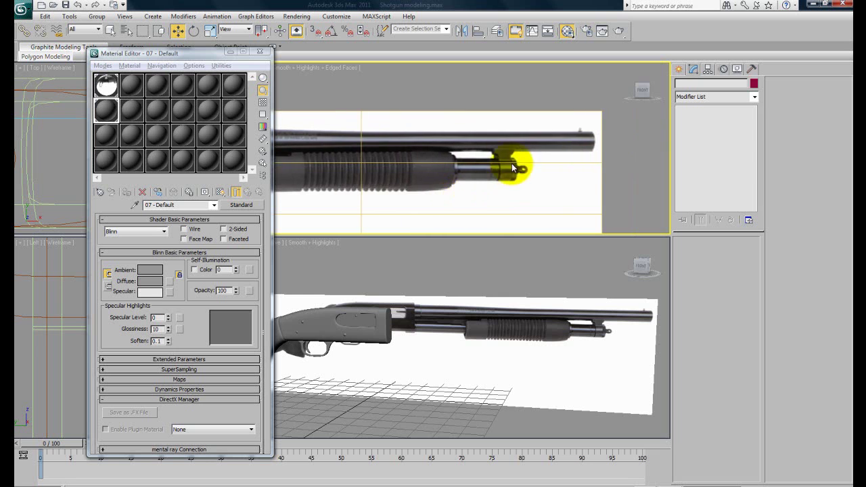
scroll(504, 163, "up", 2)
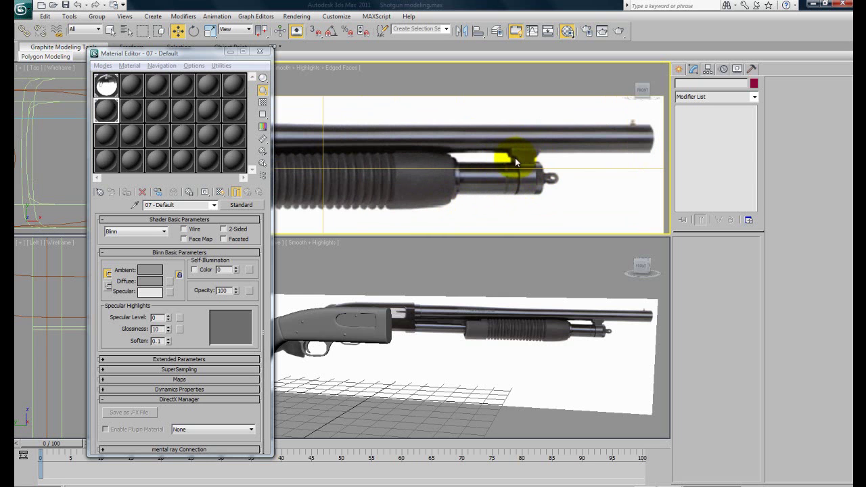
middle_click_drag(503, 169, 571, 167)
scroll(569, 166, "down", 3)
middle_click_drag(441, 179, 534, 178)
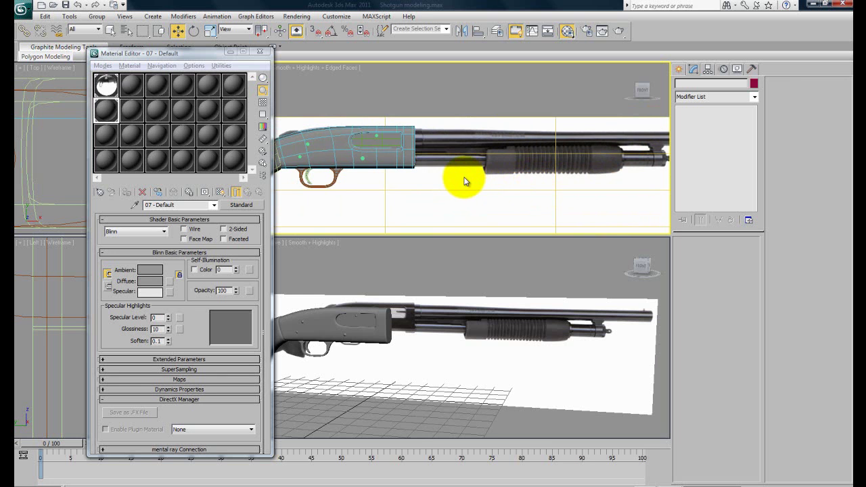
middle_click_drag(448, 180, 438, 193)
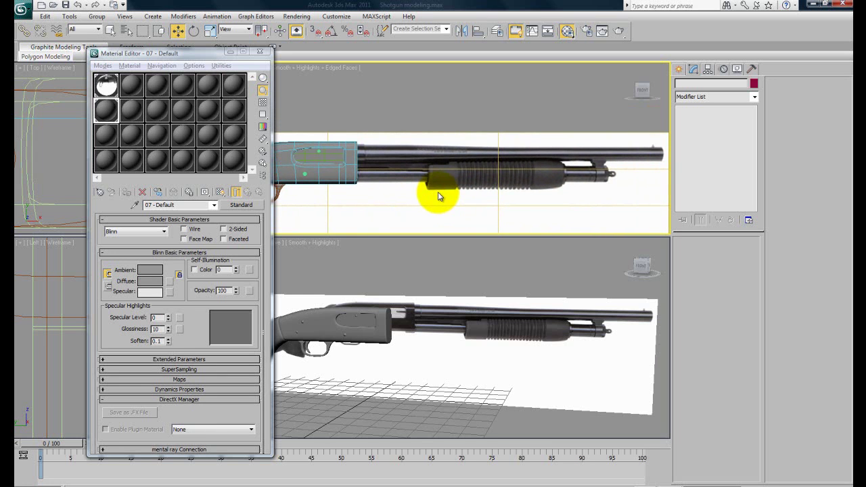